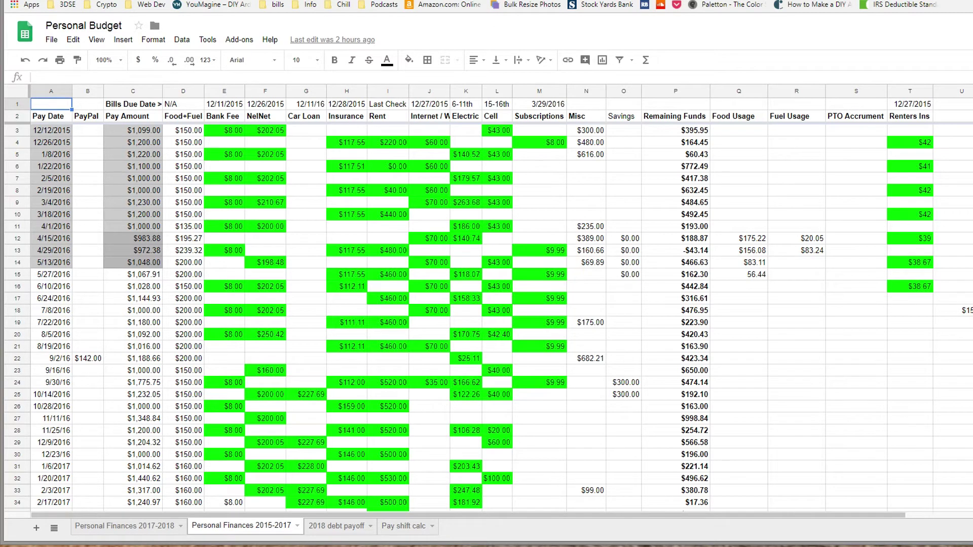
Show the 2015-2017 budget full screen and inspect its NelNet, insurance and paid bill cells.
key("F11")
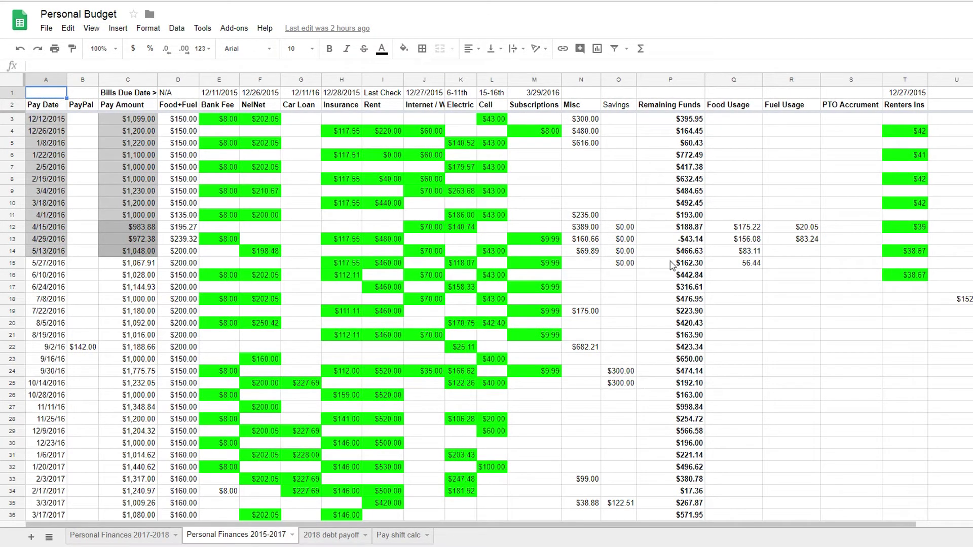
left_click(269, 205)
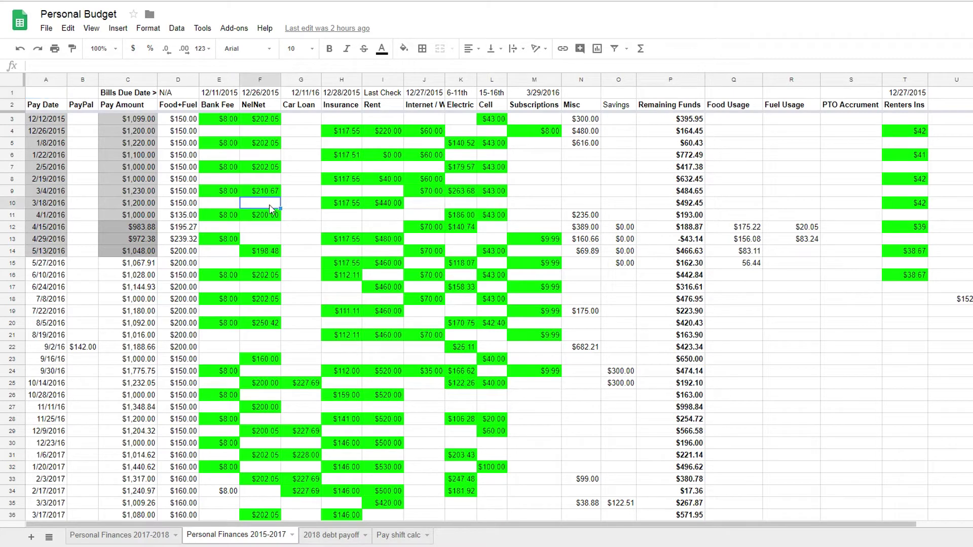
left_click(336, 156)
left_click(314, 135)
left_click(278, 229)
Scroll to the table's last rows, then switch to the Personal Finances 2017-2018 sheet.
scroll(279, 236, "down", 6)
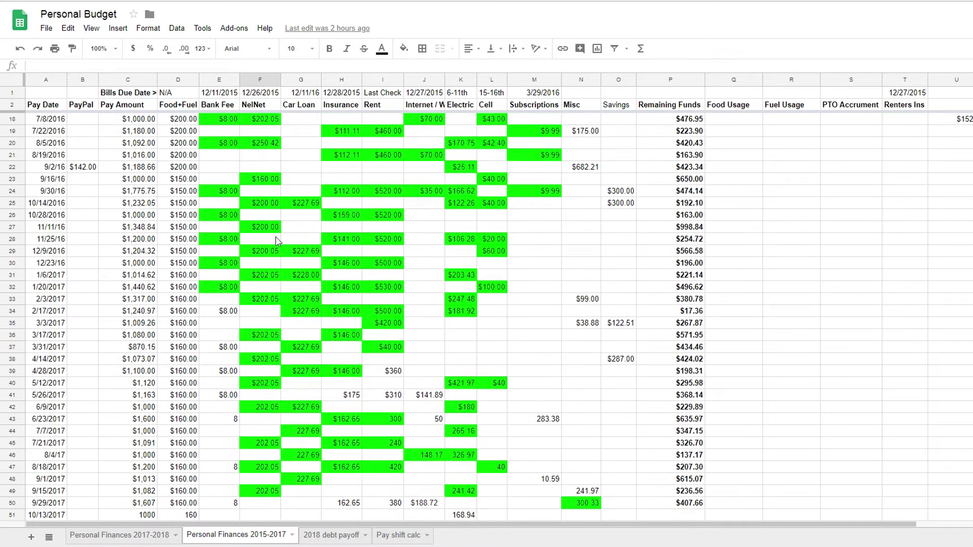
left_click(580, 492)
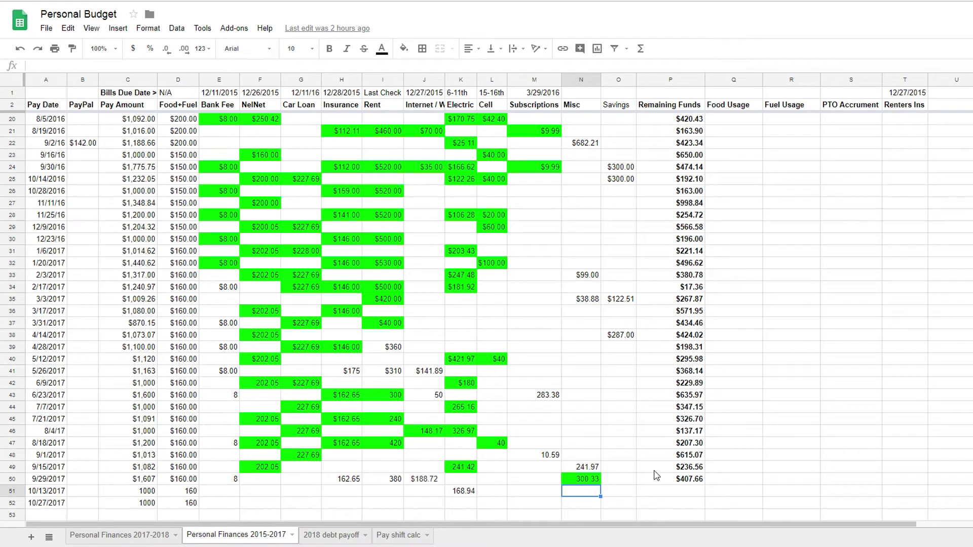
left_click(118, 530)
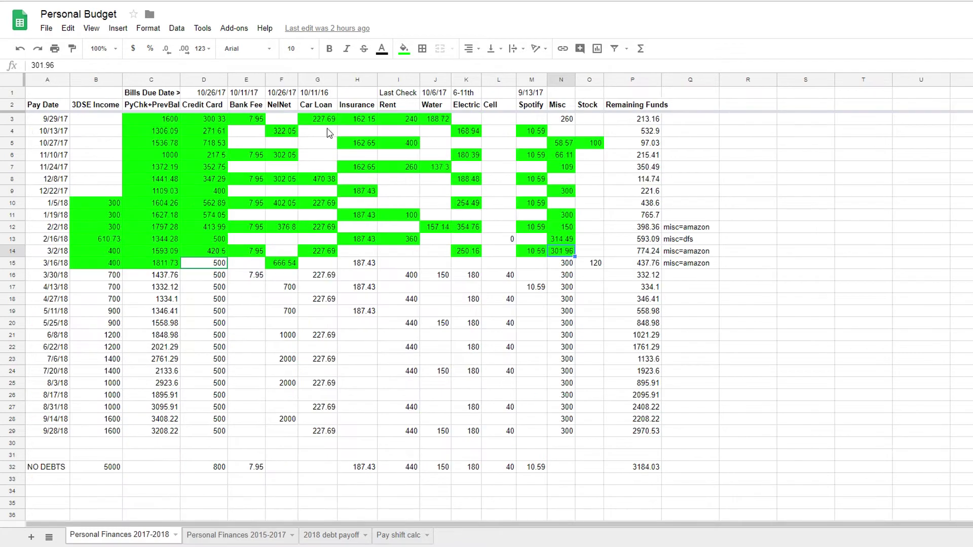
Review the 300 Misc, 666.54 NelNet, 500 credit card and empty Spotify and Electric cells.
left_click(574, 267)
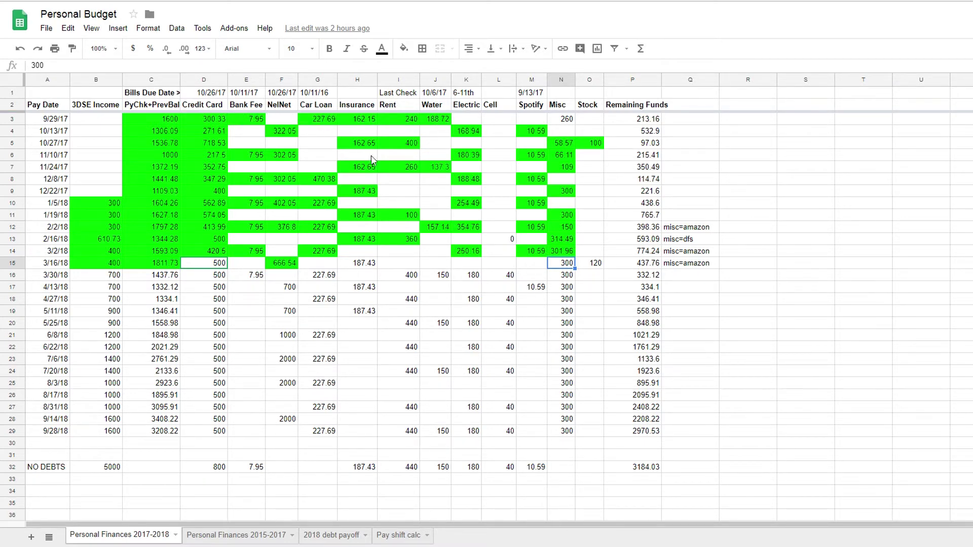
left_click(291, 267)
left_click(184, 267)
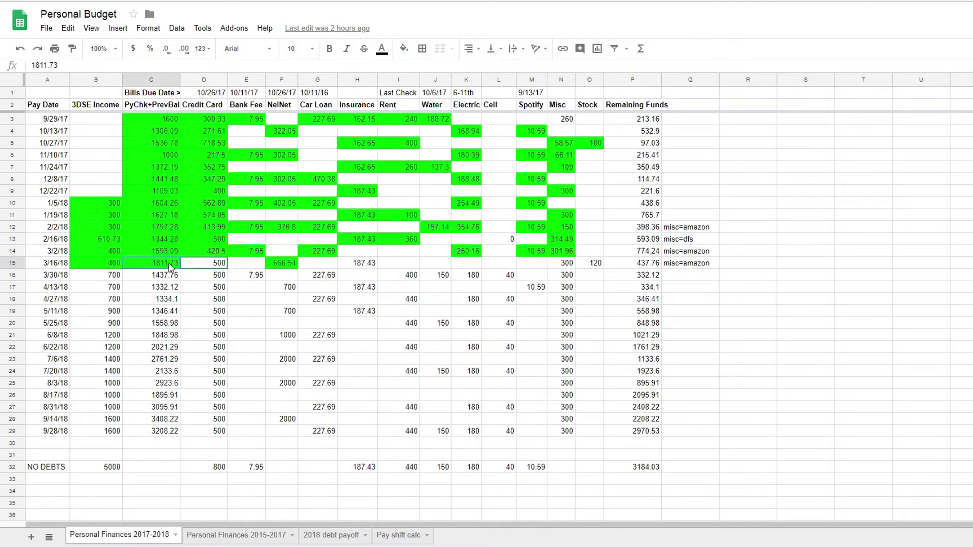
left_click(565, 271)
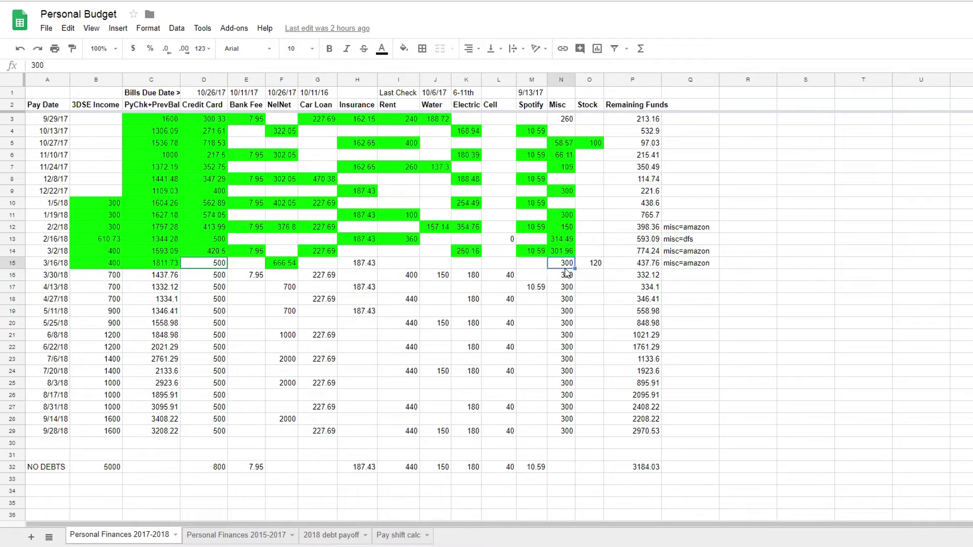
left_click(524, 264)
left_click(476, 264)
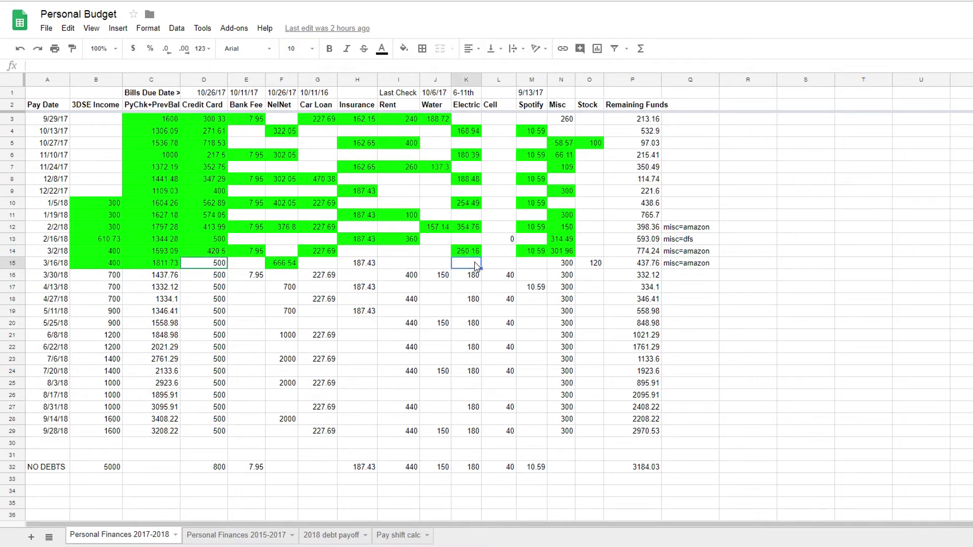
left_click(537, 269)
left_click(536, 106)
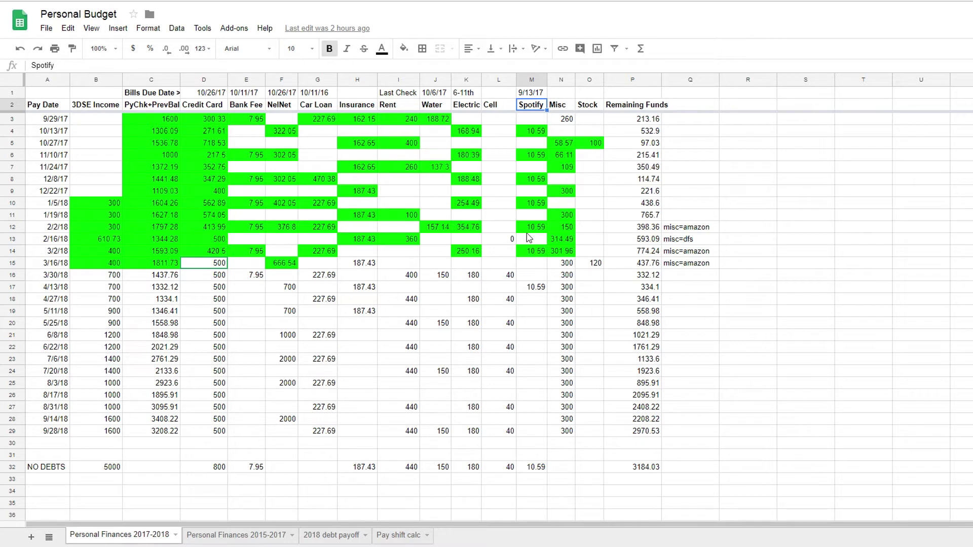
left_click(504, 106)
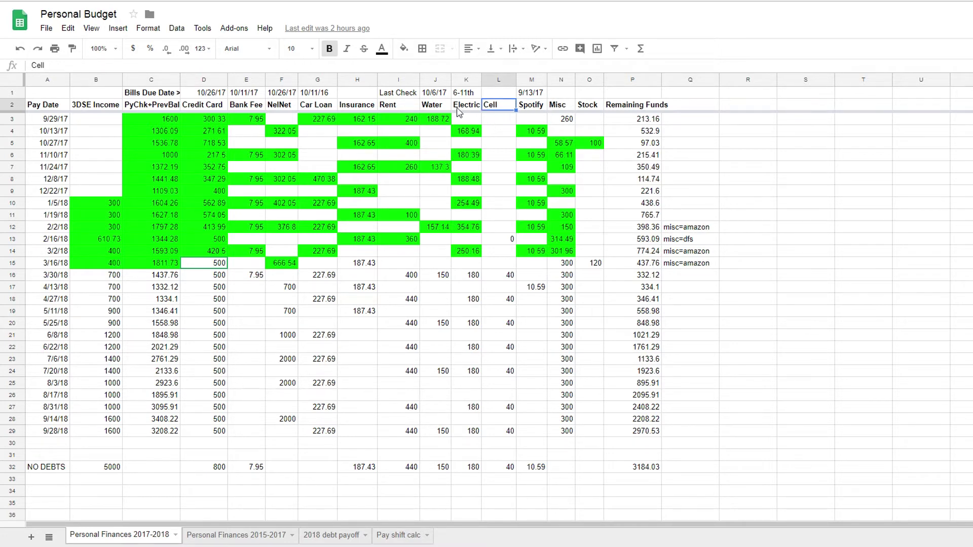
left_click(474, 107)
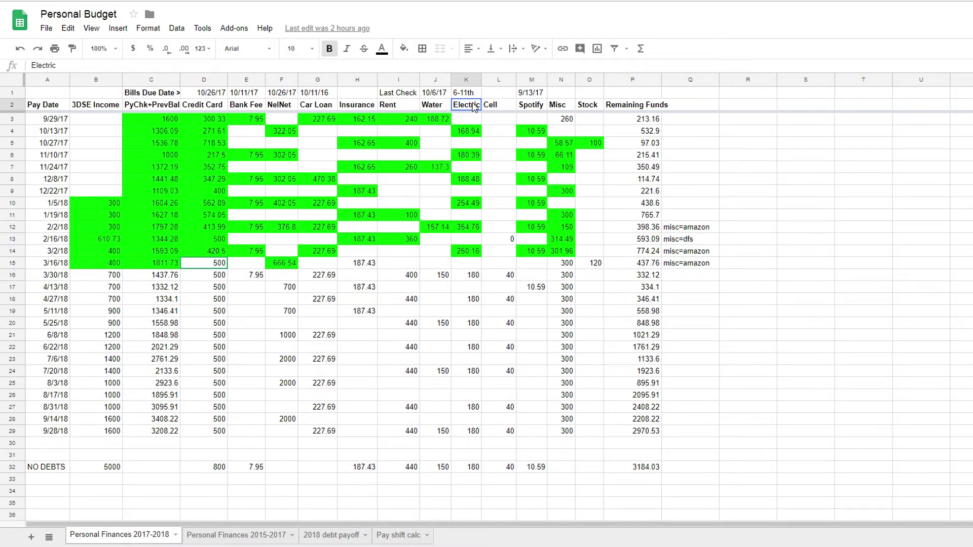
left_click(512, 240)
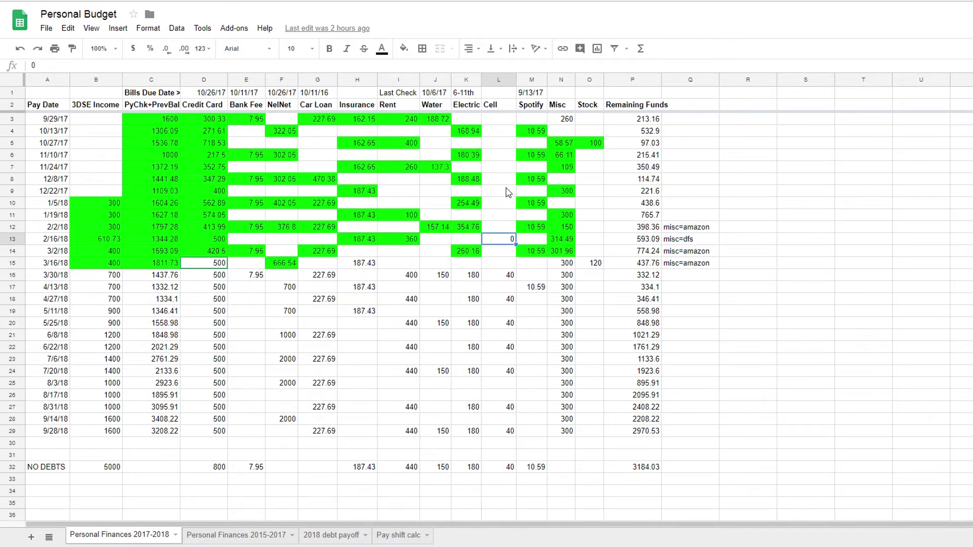
left_click(464, 107)
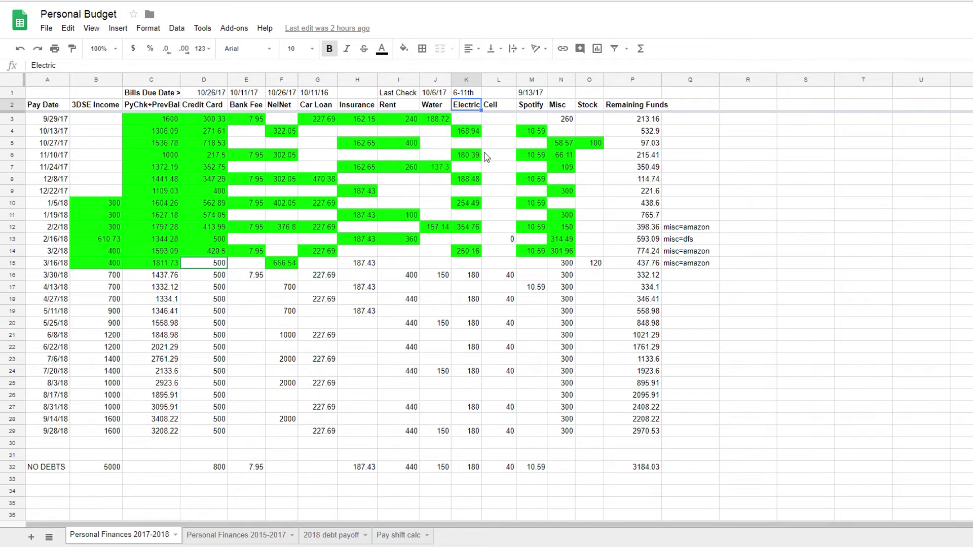
left_click(474, 276)
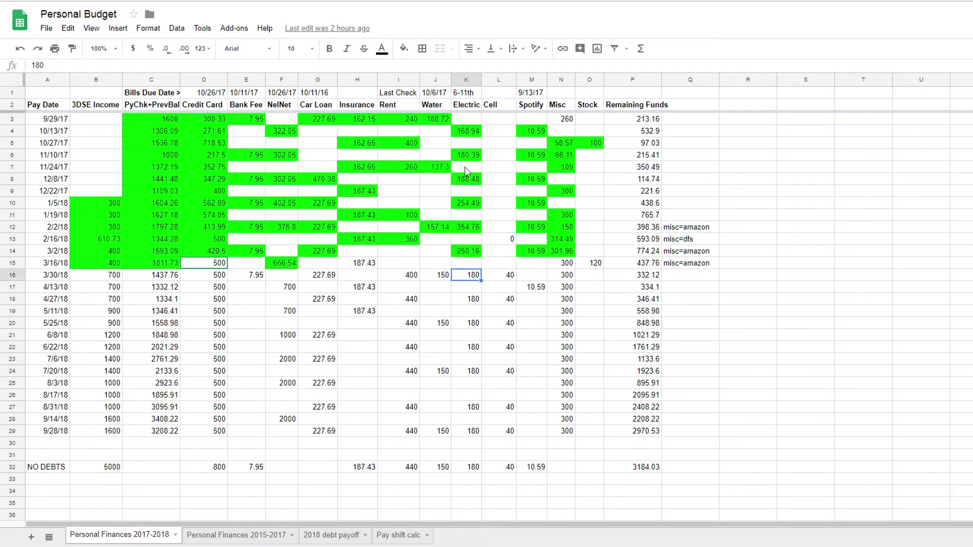
left_click(476, 134)
left_click(472, 251)
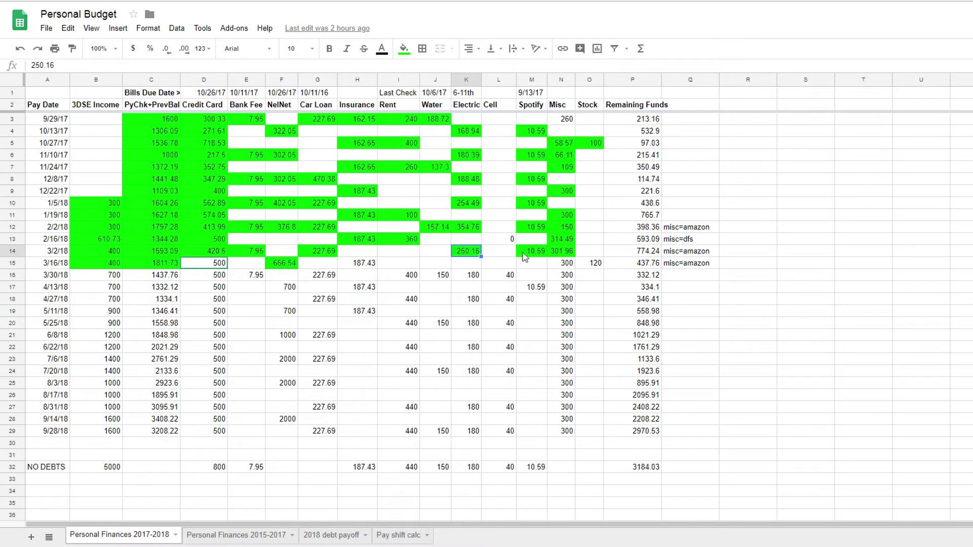
key("XF86Calculator")
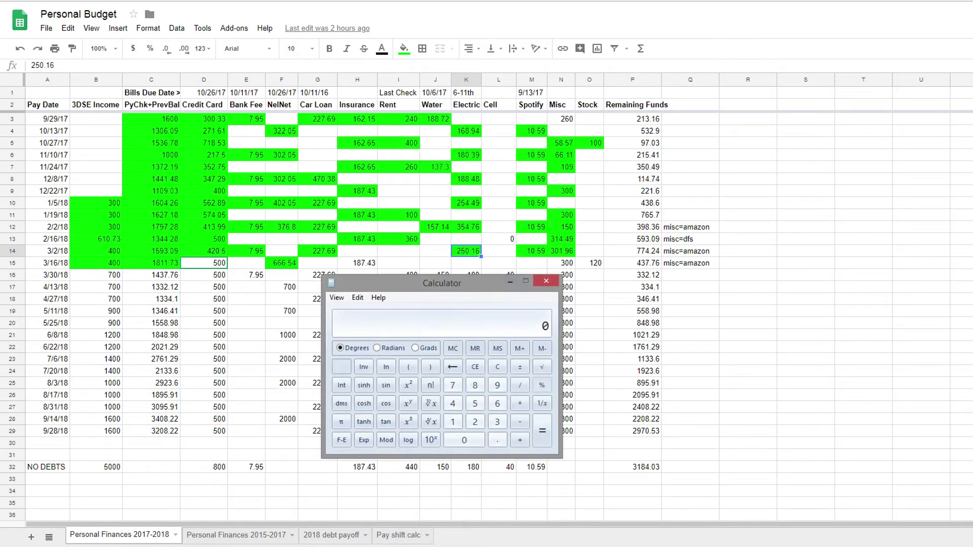
In Calculator, total the six paid Electric bills and divide by 6 to get 232.87.
left_click_drag(448, 283, 634, 114)
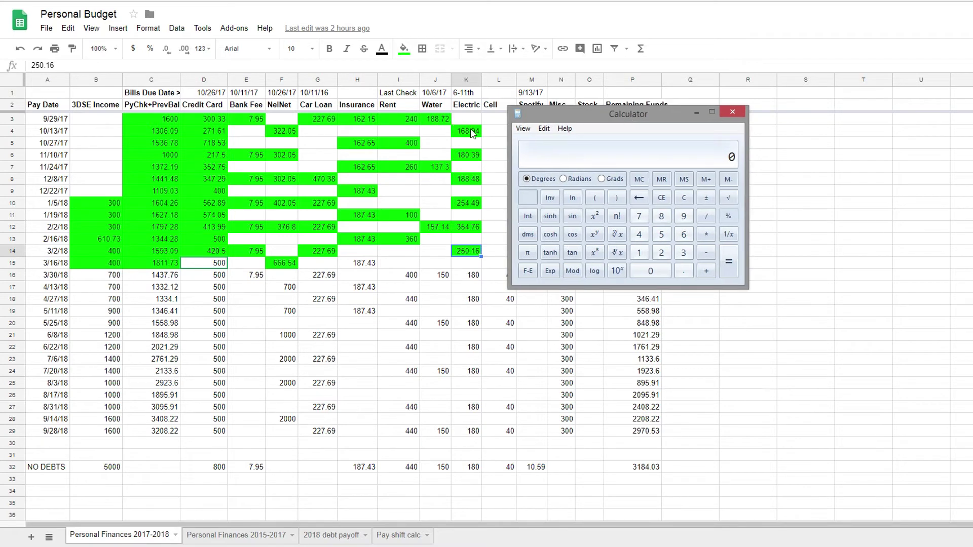
type("168.94 + 180.39 + 188.48 + ")
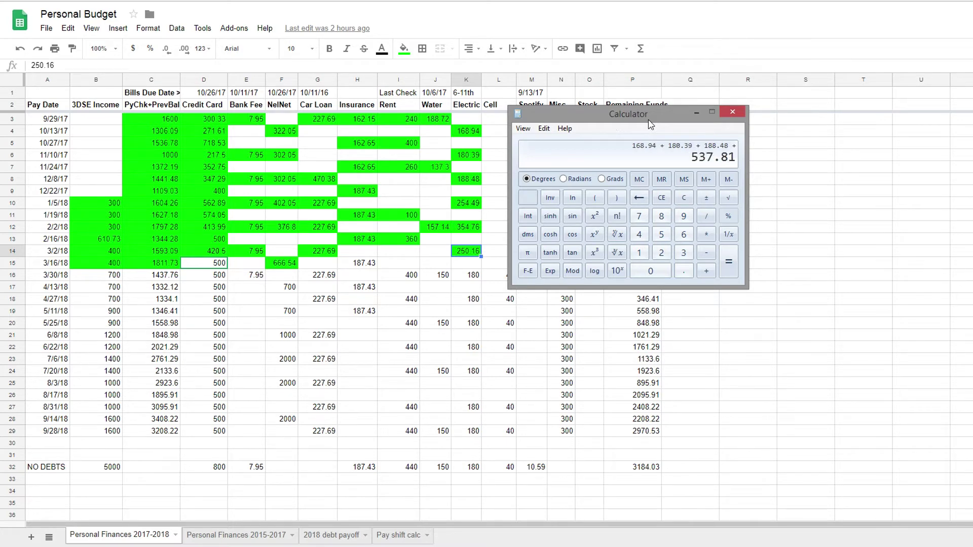
type("24")
key("BackSpace")
type("54.49 + 354.76 + 250.16")
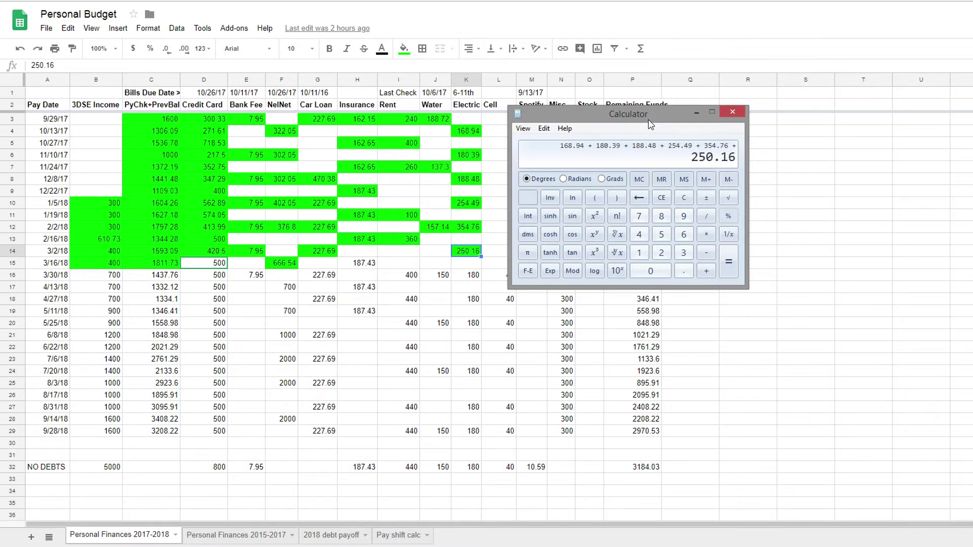
key("Return")
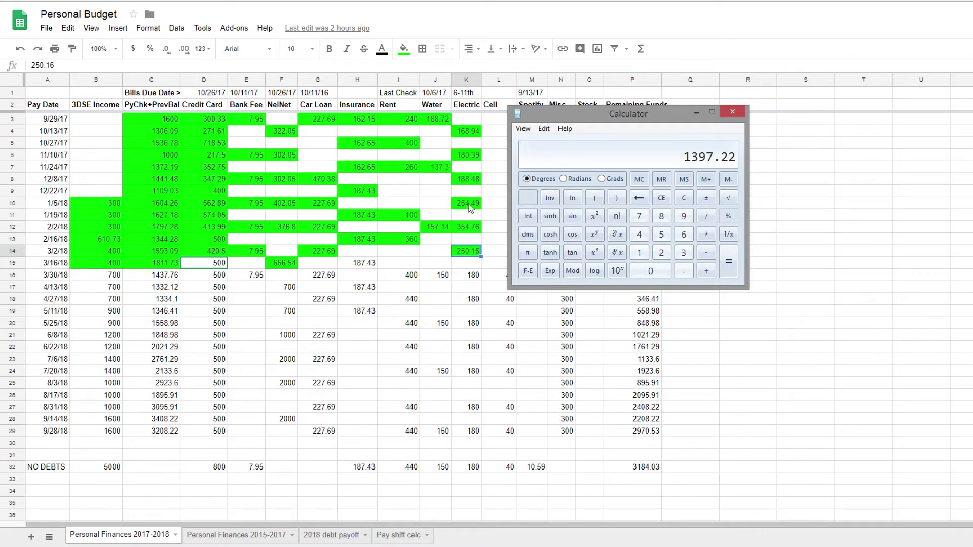
type("/6")
key("Return")
Change the Electric bills in K16 and K18 from 180 to 200.
left_click(474, 276)
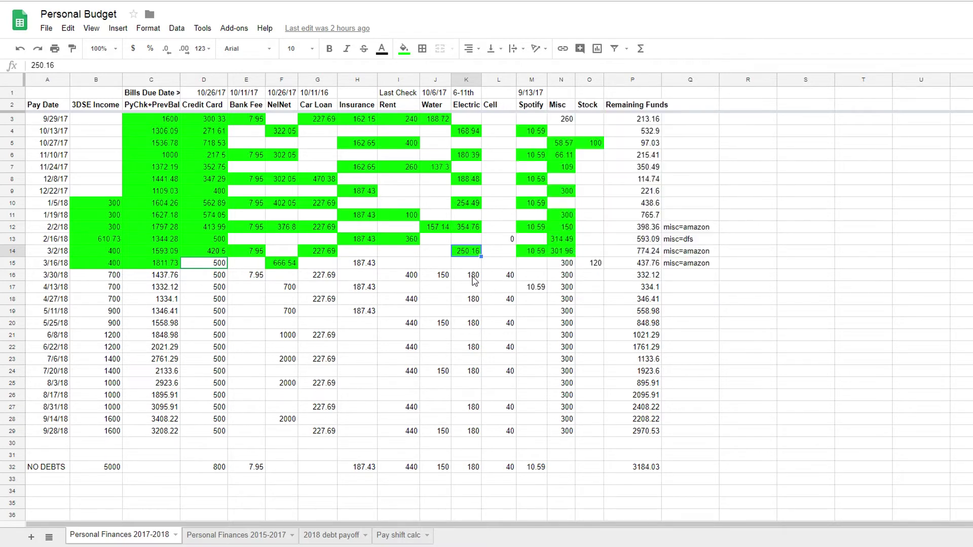
type("200")
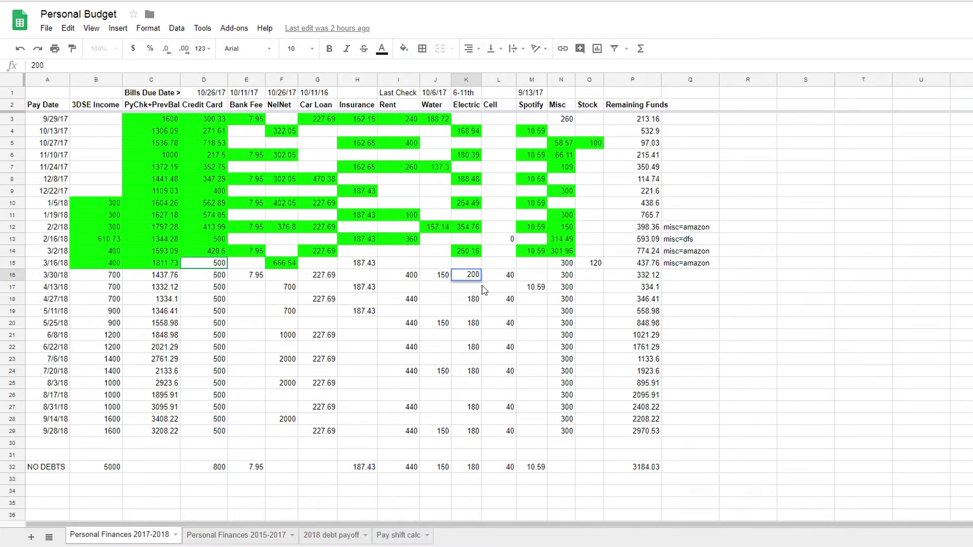
left_click(449, 302)
left_click(473, 277)
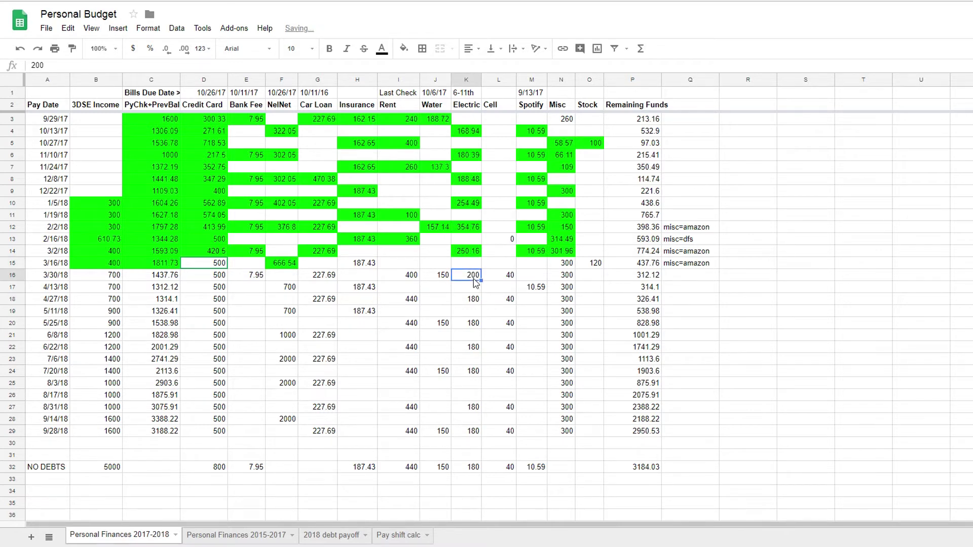
left_click(474, 298)
type("200")
left_click(473, 324)
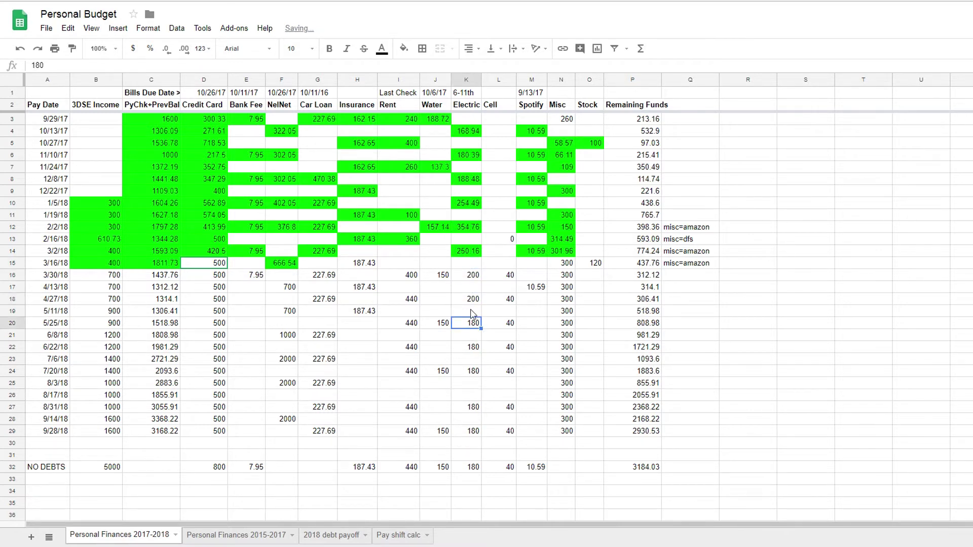
left_click(467, 106)
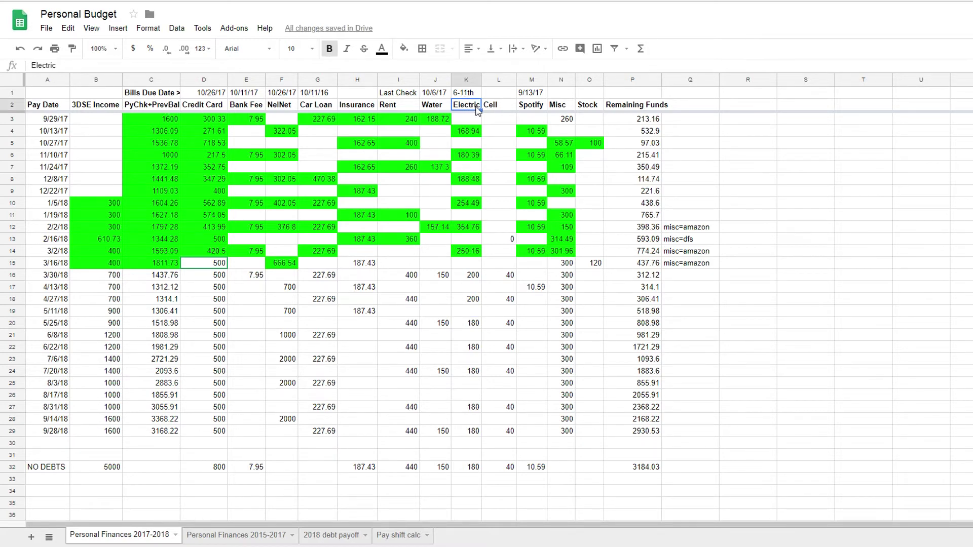
left_click(503, 106)
left_click(444, 101)
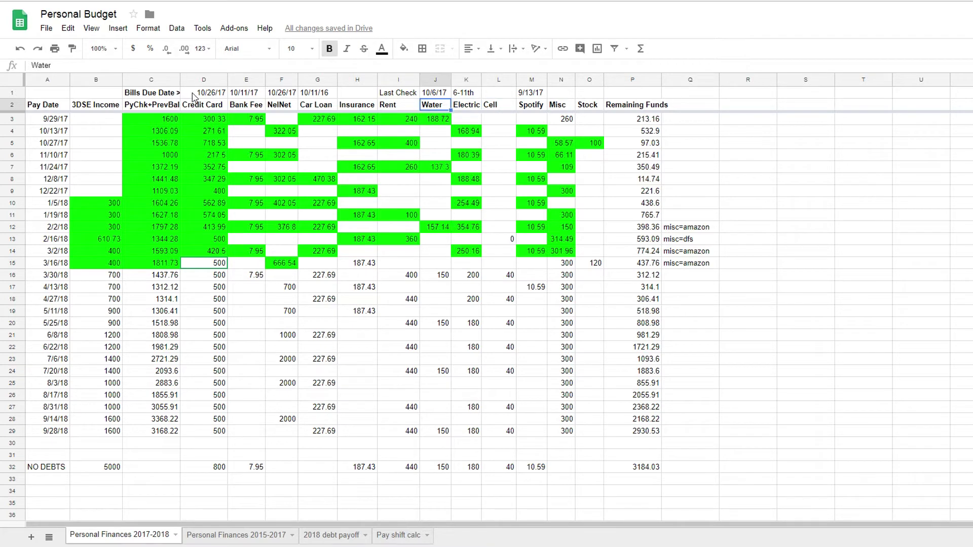
left_click(456, 91)
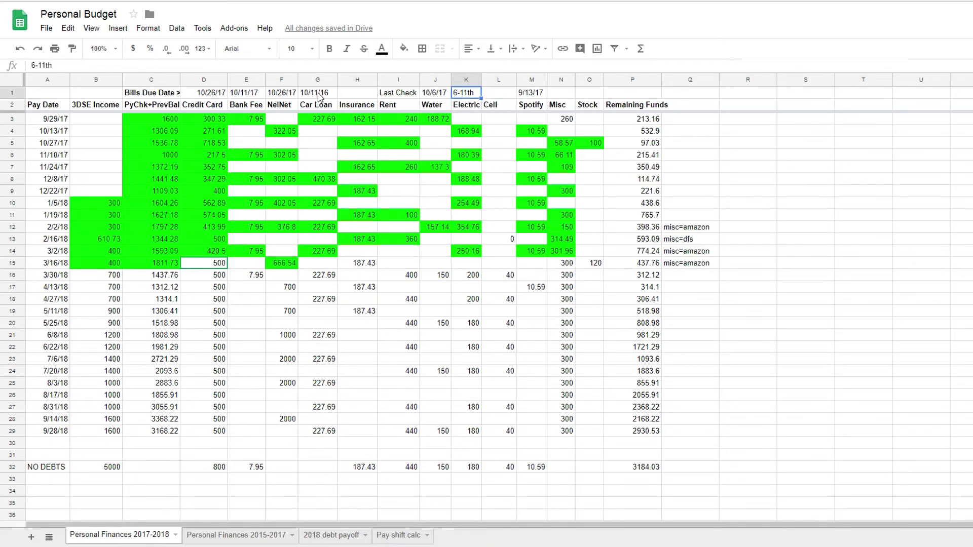
left_click(291, 95)
key("Left")
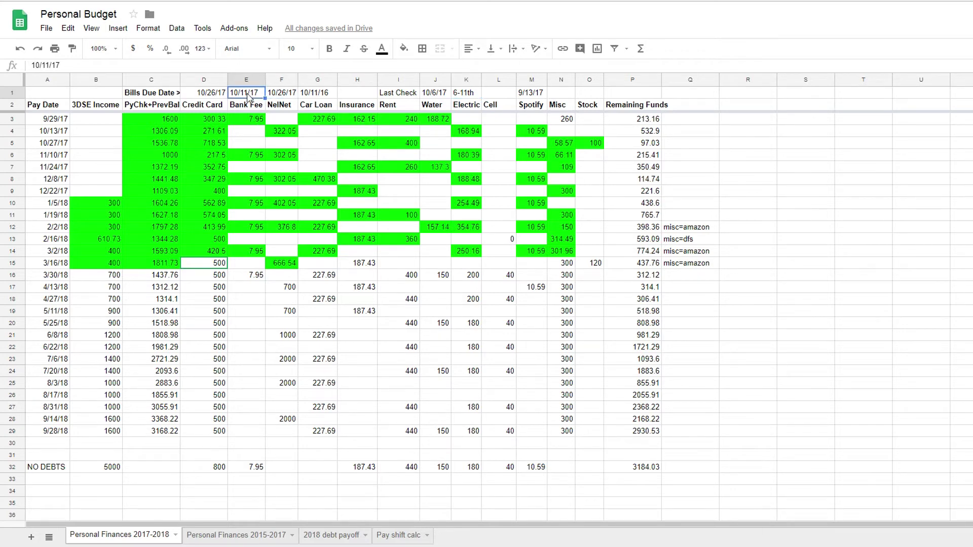
key("Right")
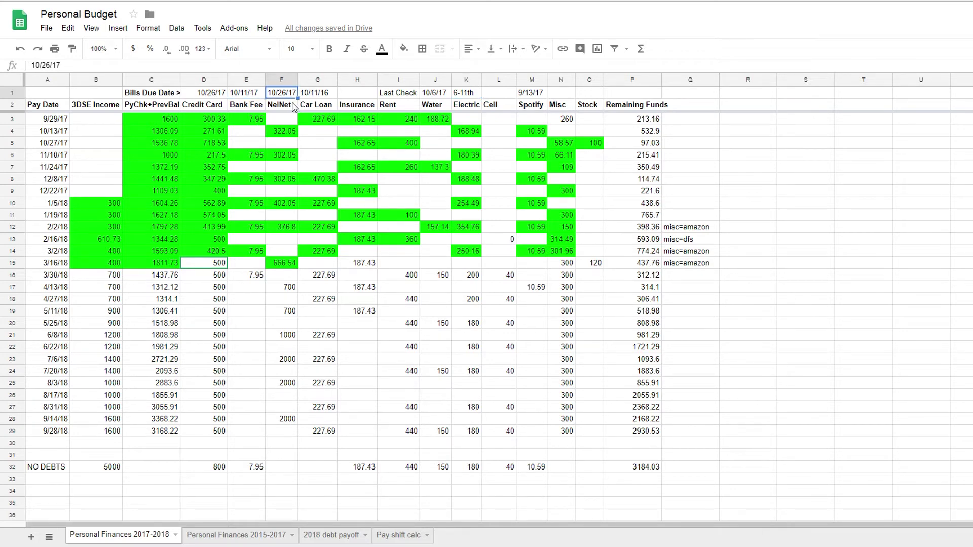
left_click(329, 95)
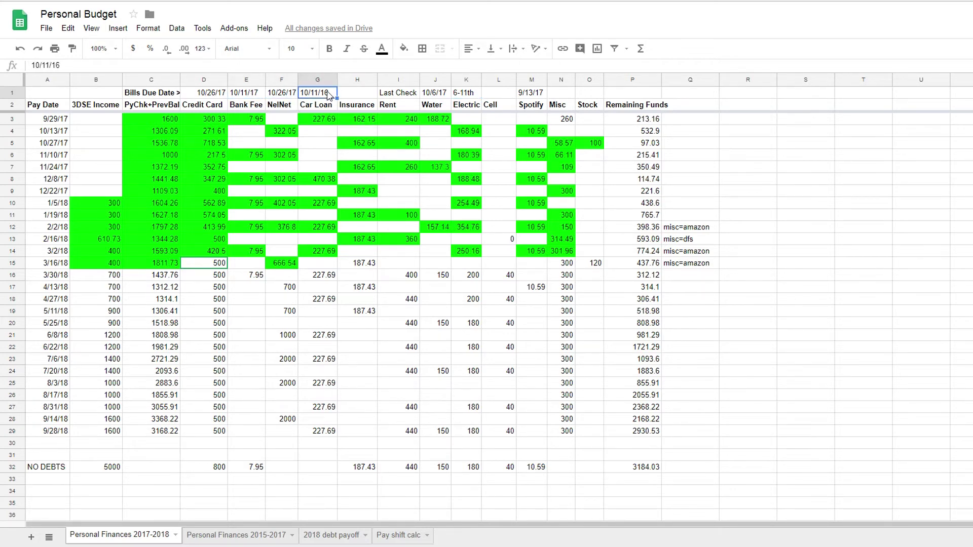
left_click(295, 95)
left_click(323, 96)
left_click(394, 96)
left_click(437, 97)
left_click(470, 97)
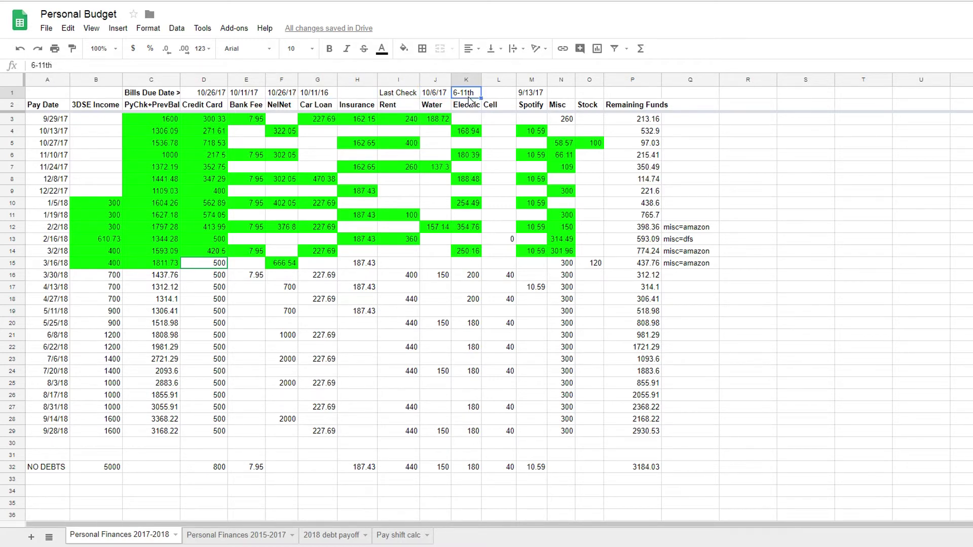
left_click(541, 97)
left_click(457, 96)
left_click(437, 96)
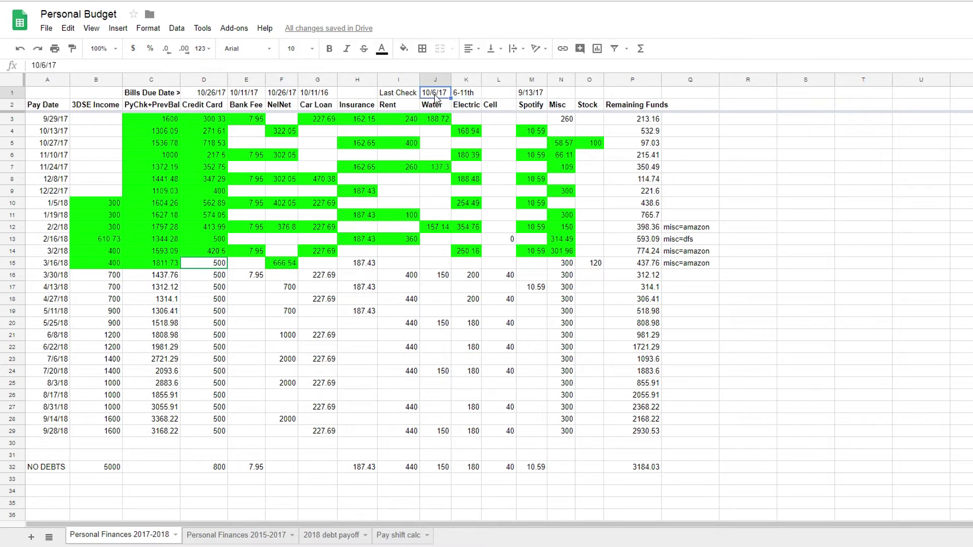
left_click(466, 97)
left_click(436, 96)
left_click(465, 96)
left_click(437, 97)
left_click(466, 97)
left_click(443, 96)
left_click(466, 96)
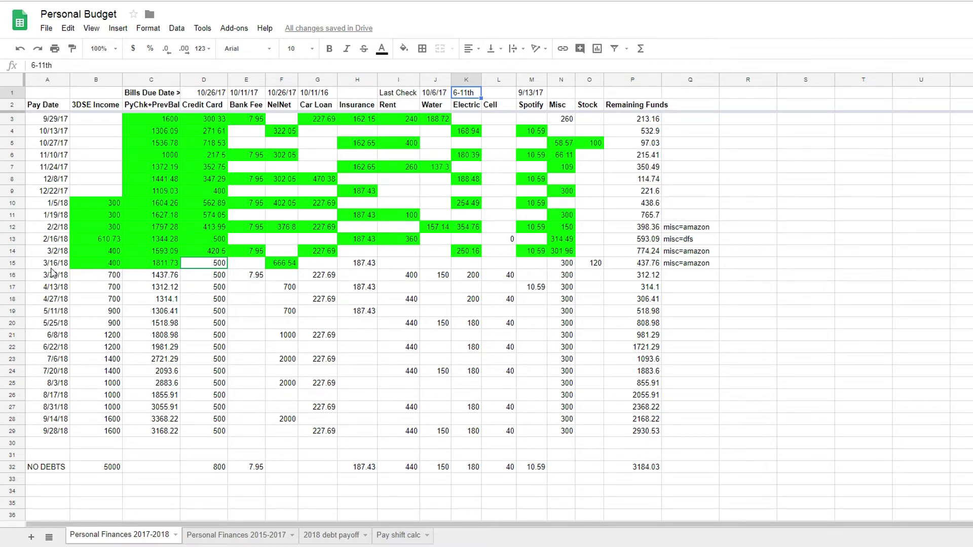
left_click(533, 253)
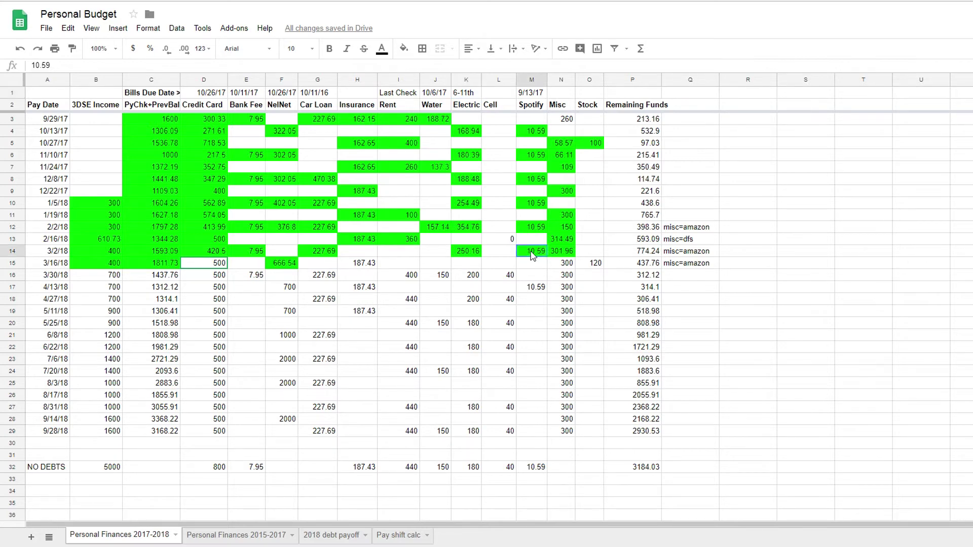
left_click(467, 251)
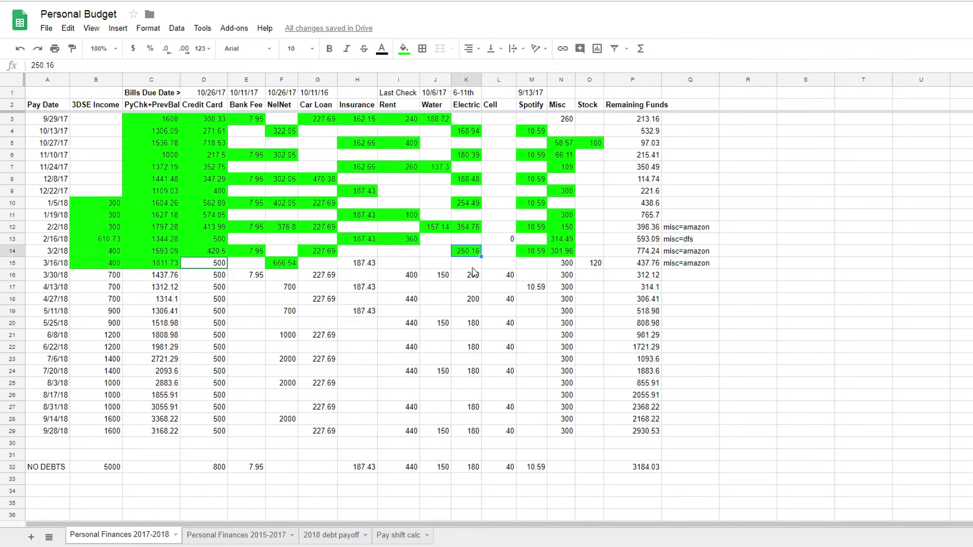
left_click(474, 273)
left_click(473, 255)
left_click(474, 275)
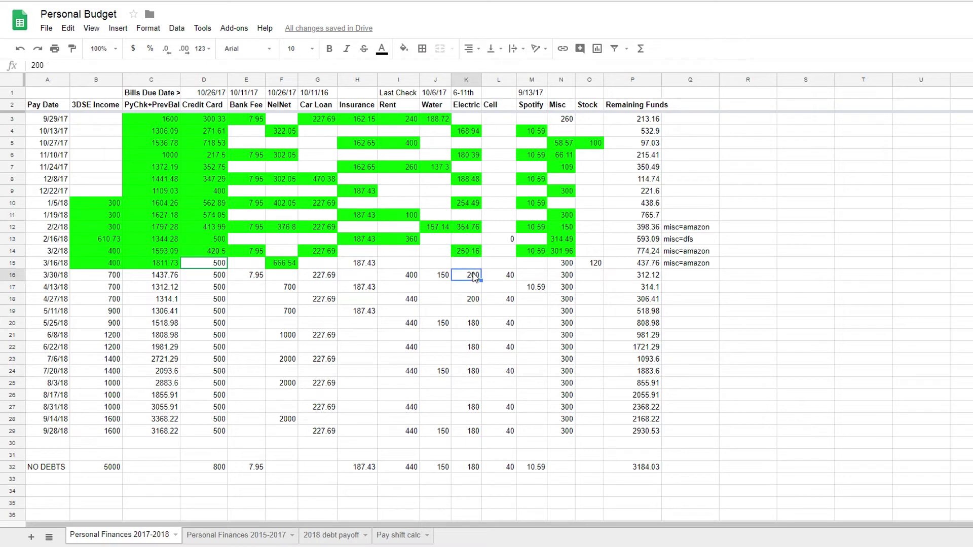
left_click(473, 253)
left_click(475, 275)
left_click(475, 232)
left_click(474, 253)
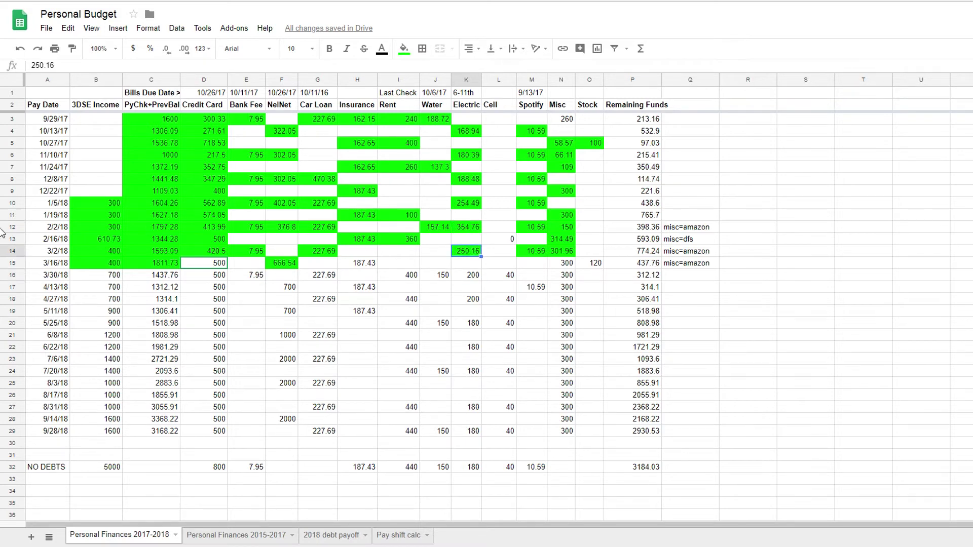
left_click(477, 279)
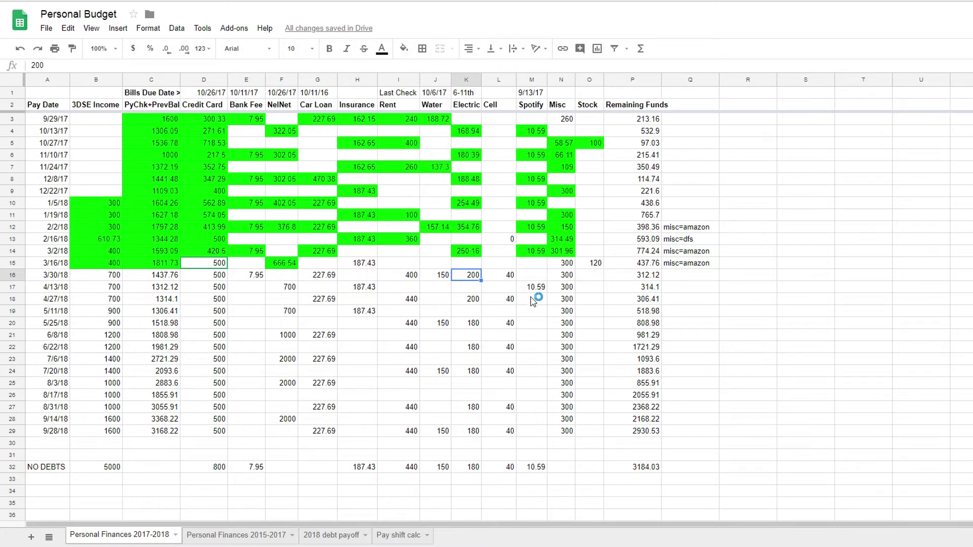
left_click(475, 253)
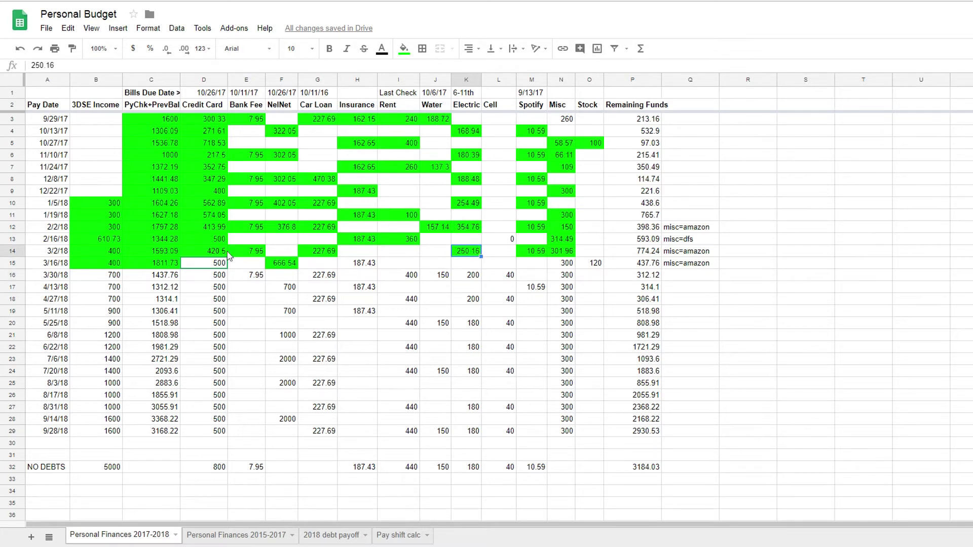
left_click(466, 133)
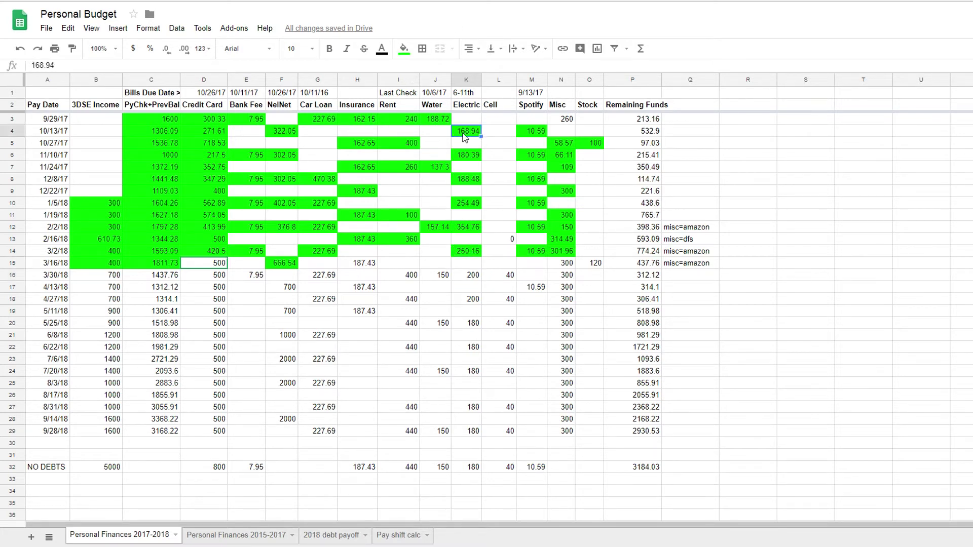
left_click(331, 122)
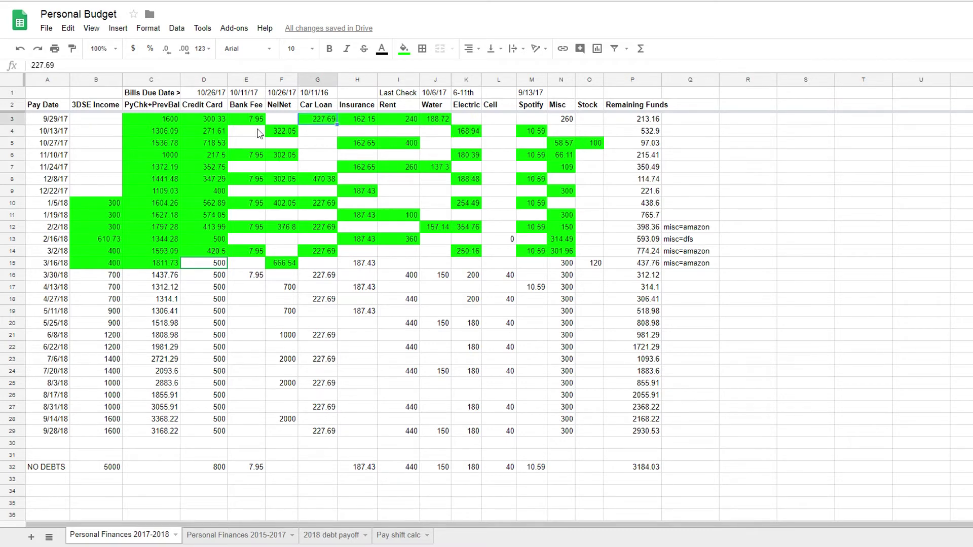
left_click(319, 256)
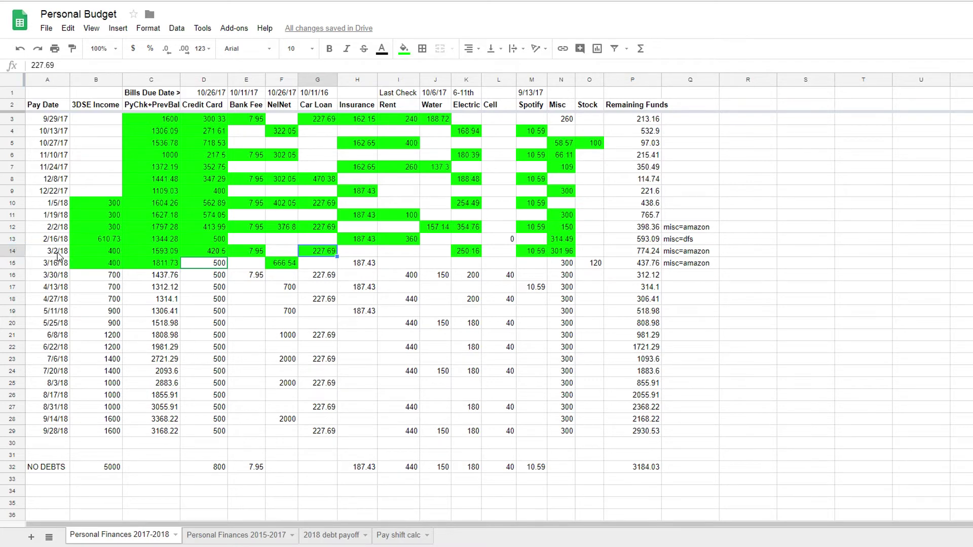
left_click(286, 264)
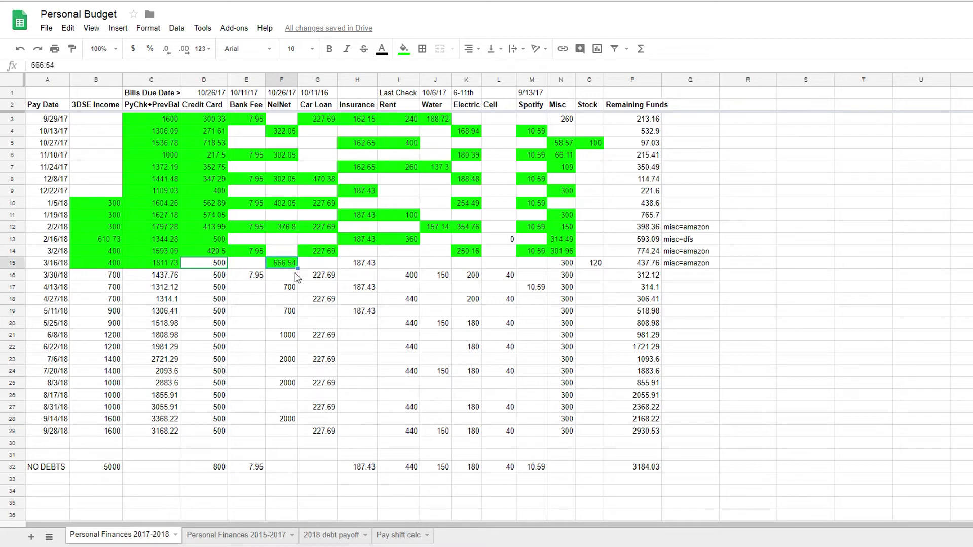
left_click(313, 277)
left_click(257, 276)
left_click(320, 277)
left_click(99, 263)
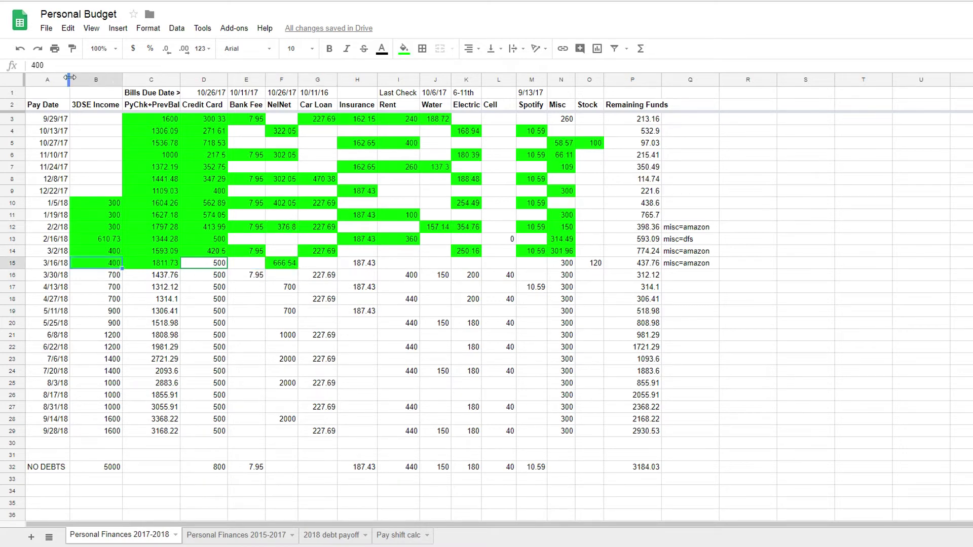
left_click(163, 143)
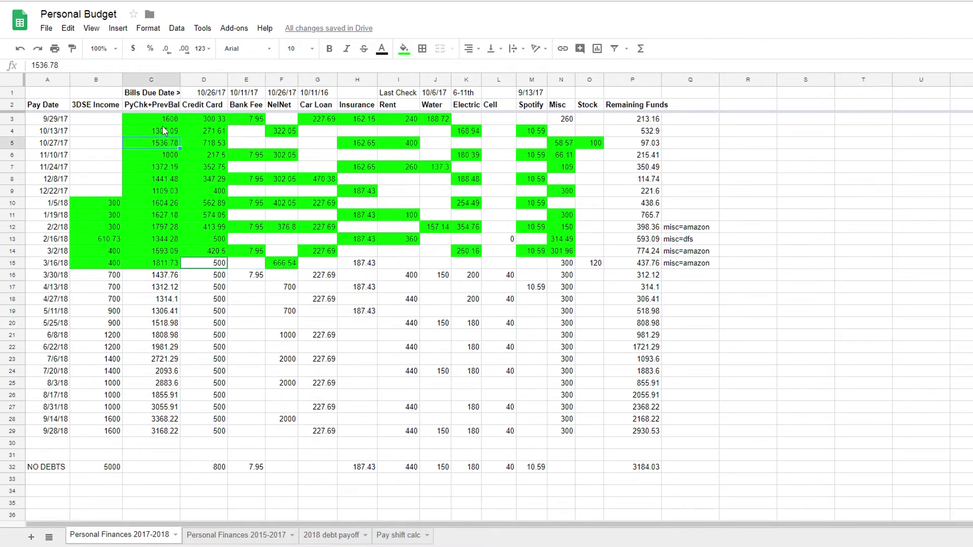
left_click(159, 122)
left_click(107, 109)
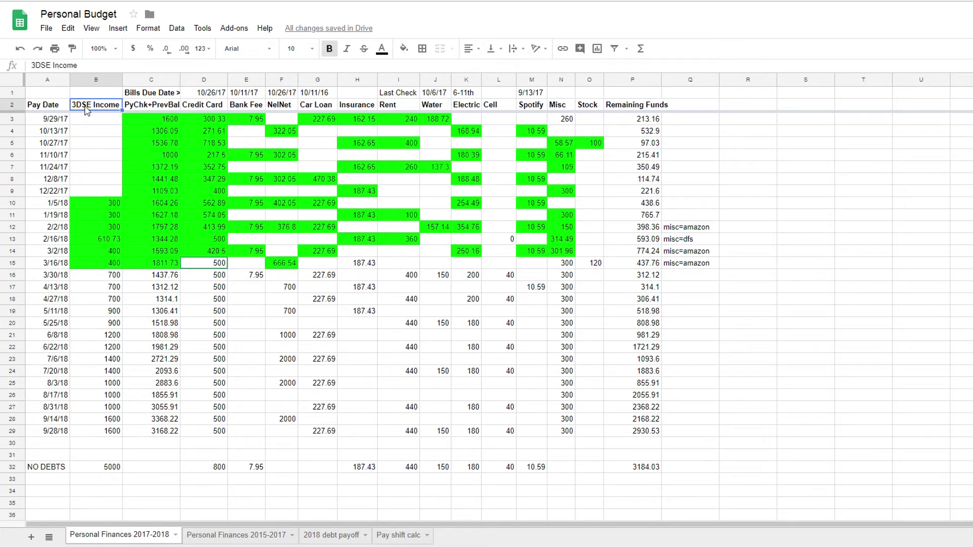
left_click(158, 109)
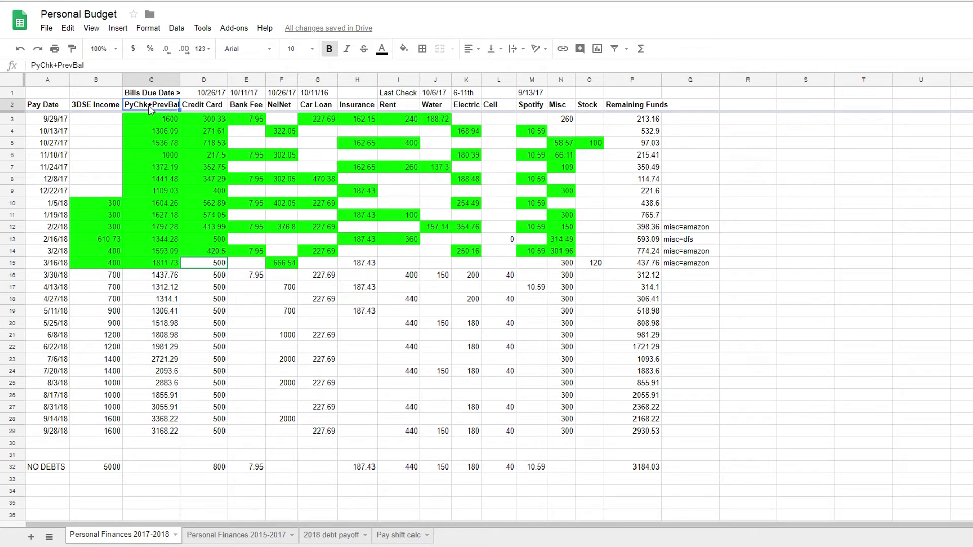
left_click(144, 204)
left_click(168, 217)
left_click(169, 267)
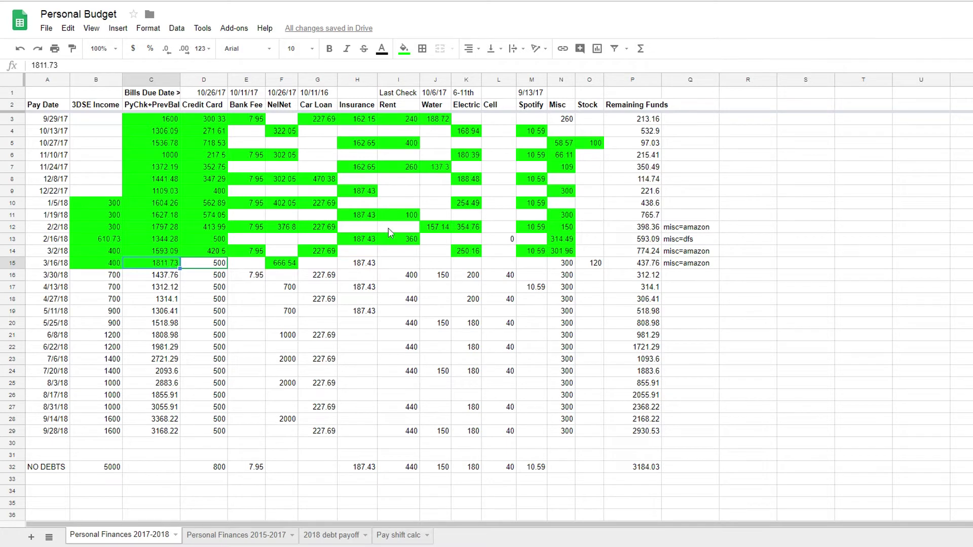
left_click(172, 146)
left_click(170, 277)
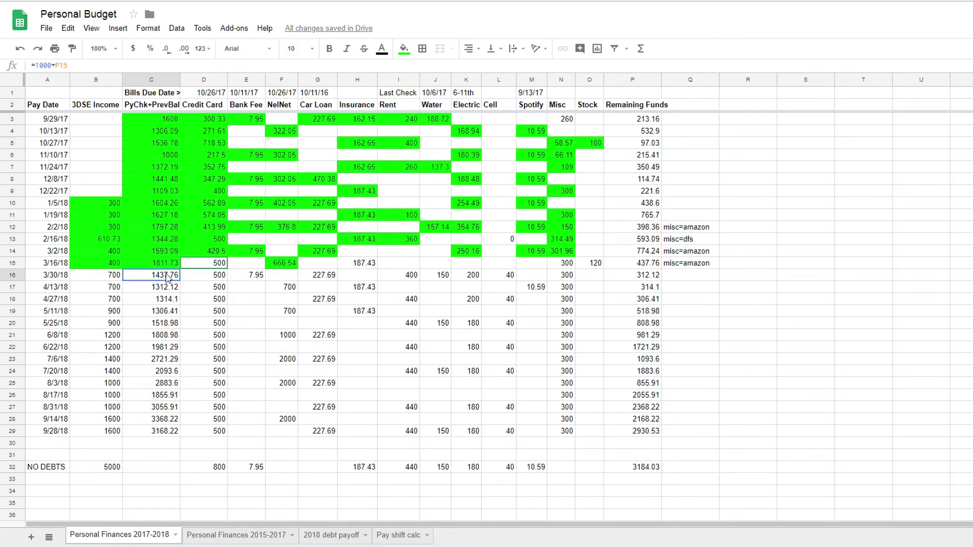
left_click(169, 339)
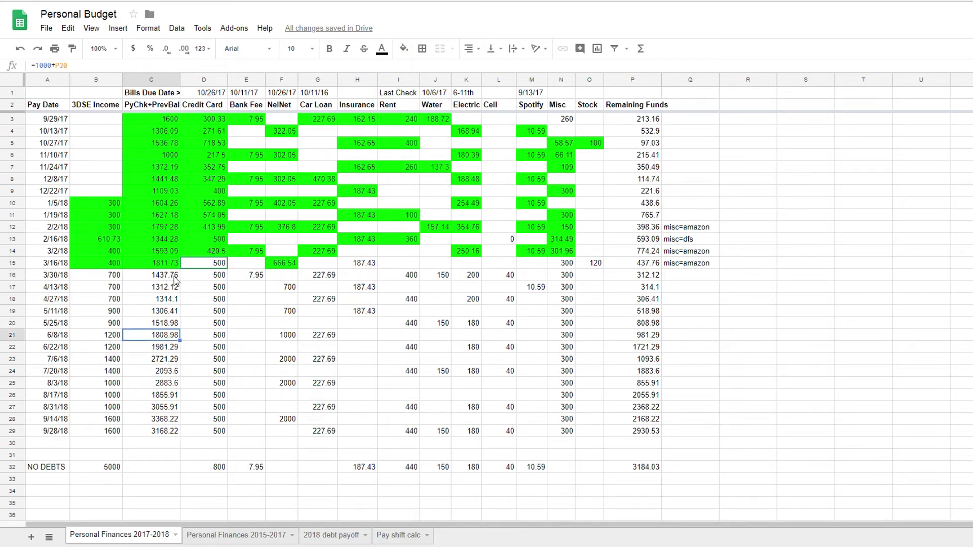
left_click(175, 279)
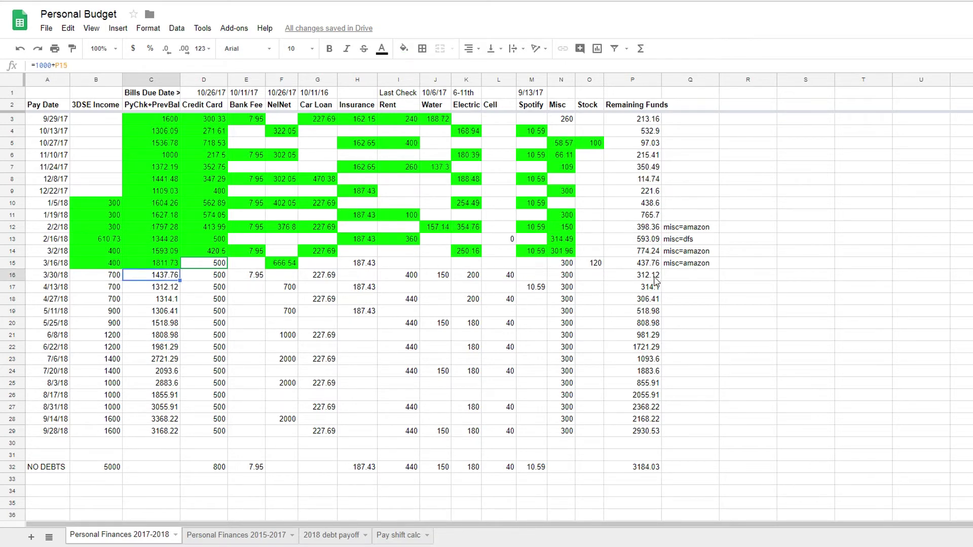
left_click(618, 278)
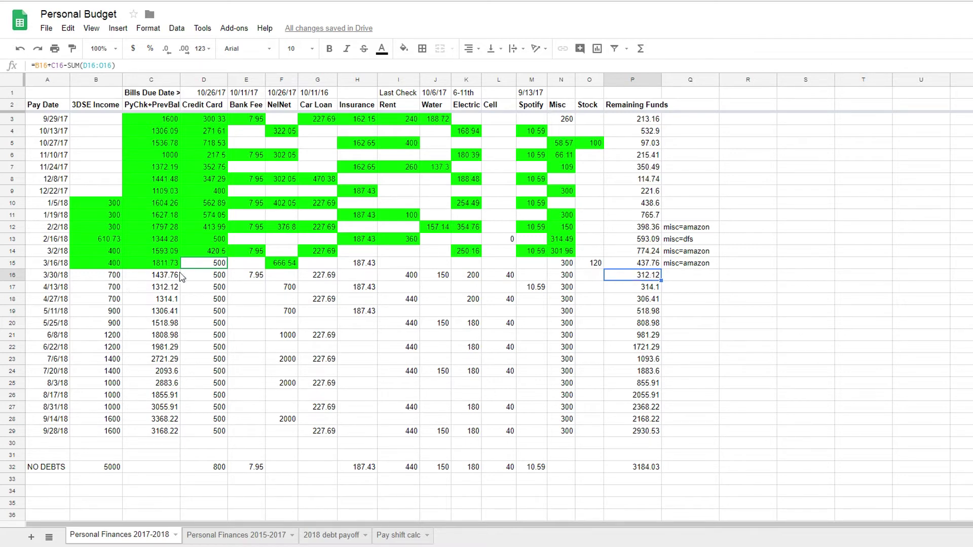
left_click(164, 280)
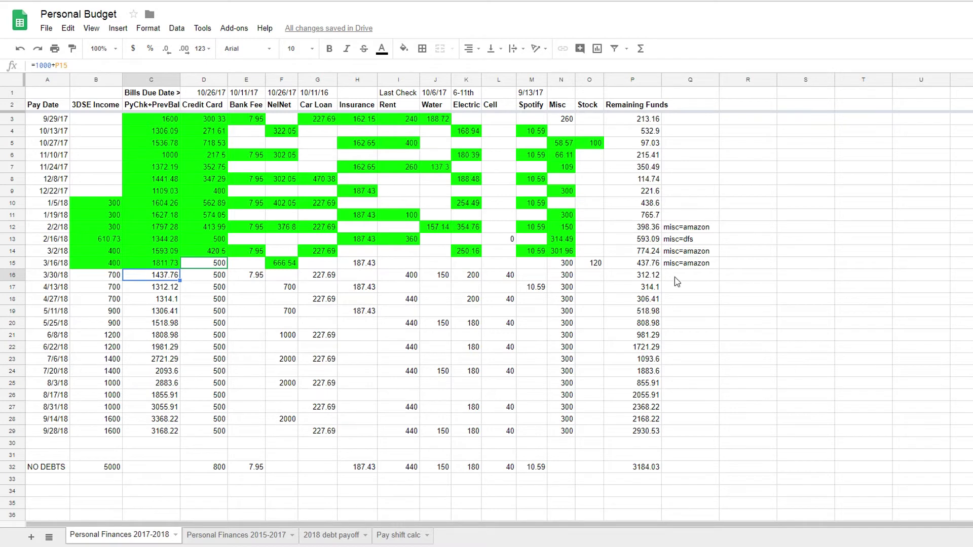
left_click(647, 279)
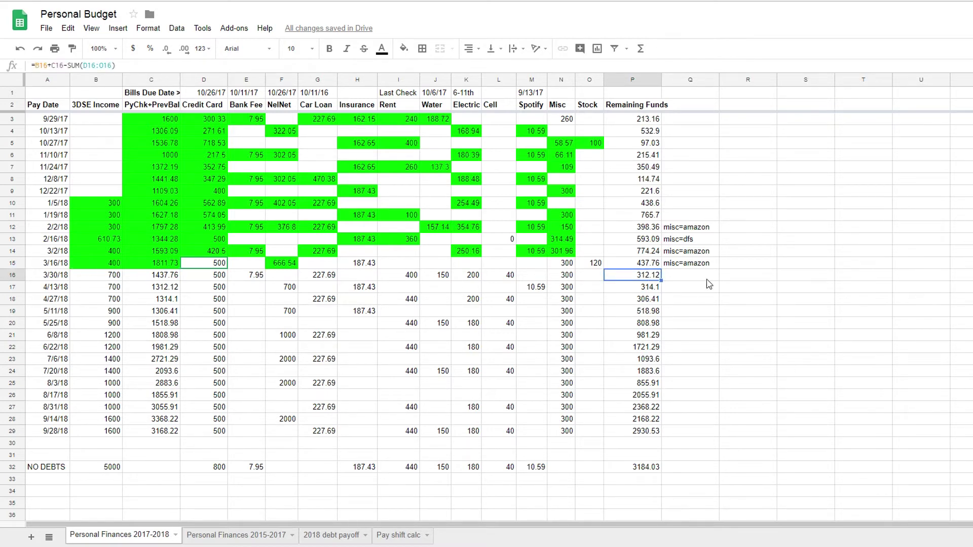
left_click(168, 288)
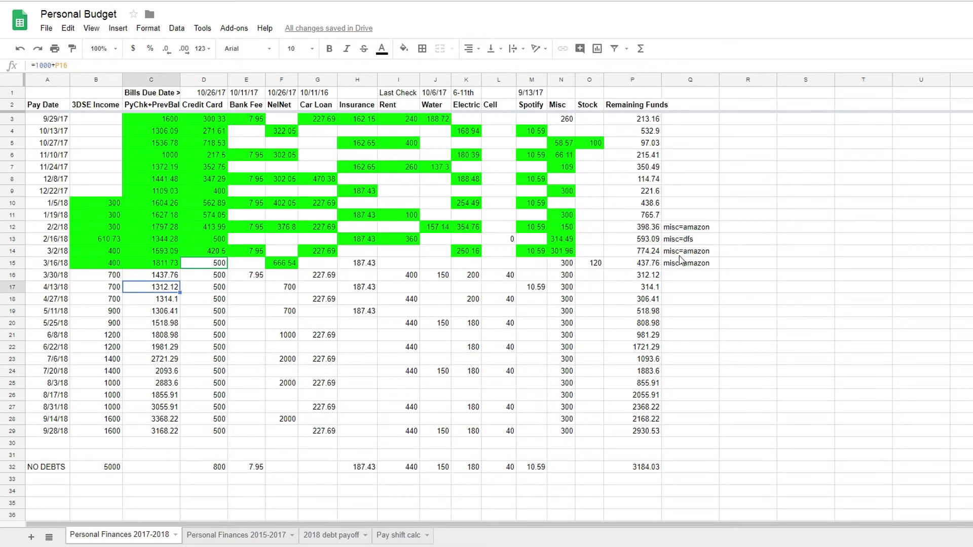
Try 250 as the 3/30/18 Electric bill amount.
left_click(566, 278)
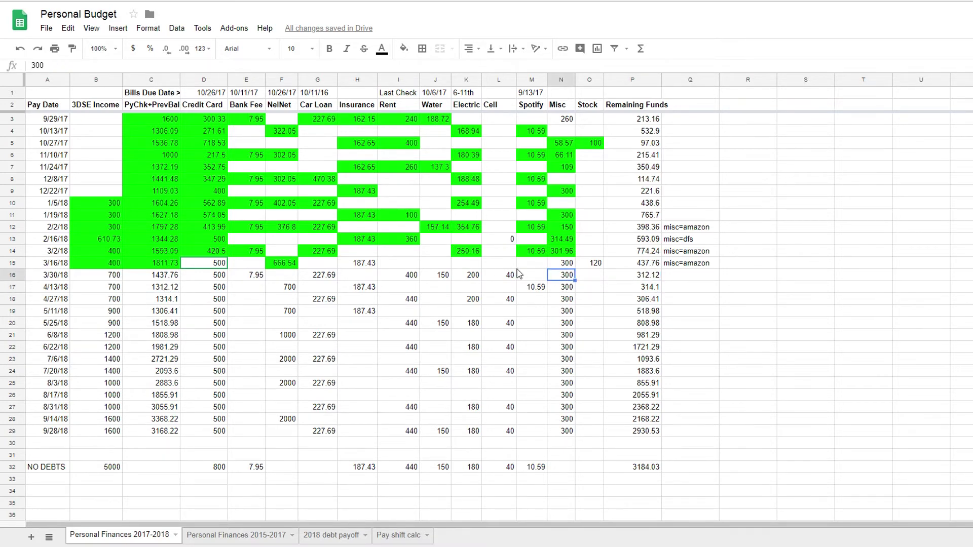
left_click(462, 280)
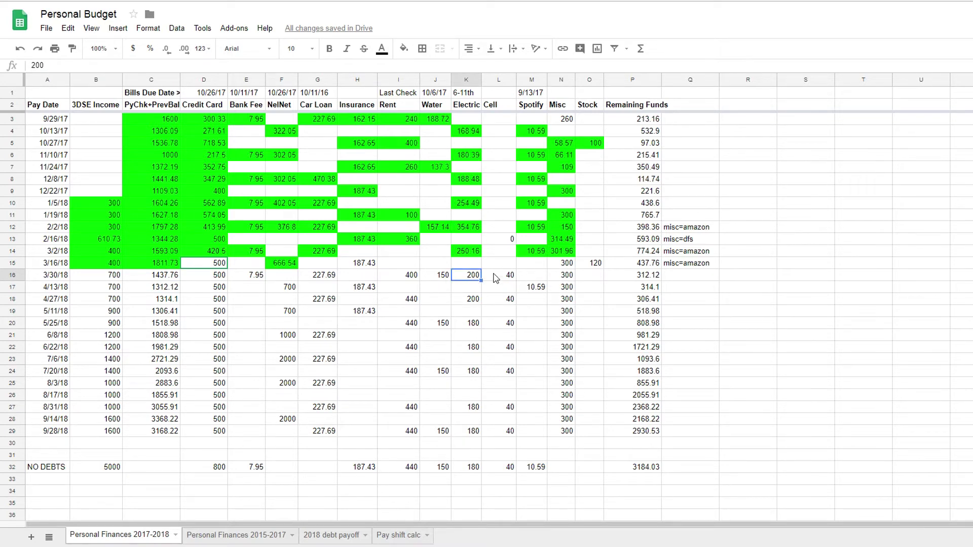
type("250")
key("Return")
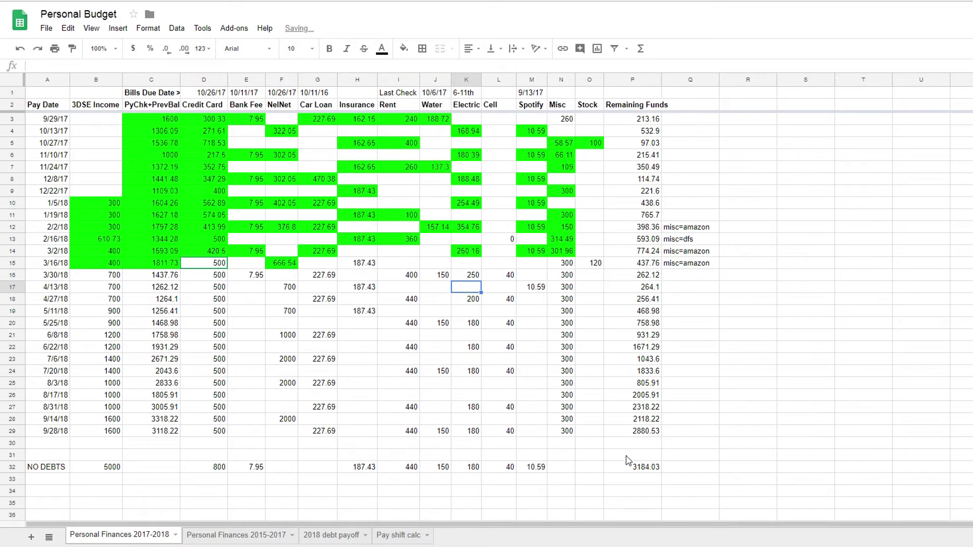
left_click(653, 278)
Undo the 3/30/18 Electric bill back to 200 and check that row's Water, Electric and Cell amounts.
left_click(470, 277)
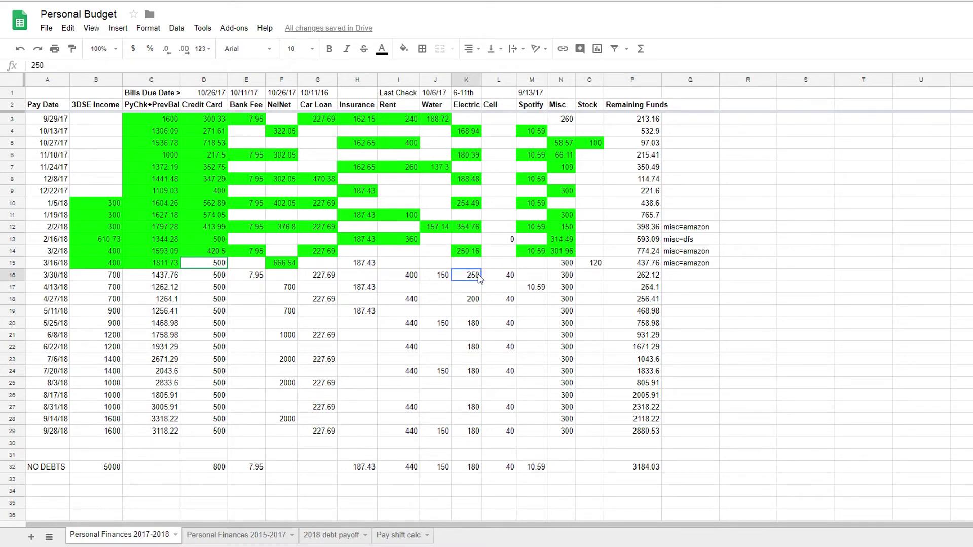
key("ctrl+z")
left_click(441, 279)
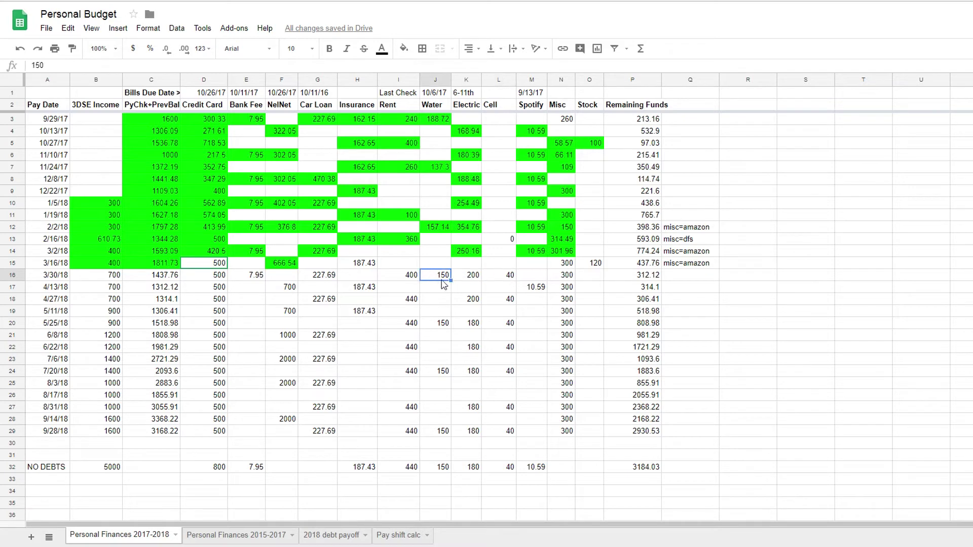
left_click(471, 279)
left_click(507, 278)
left_click(467, 278)
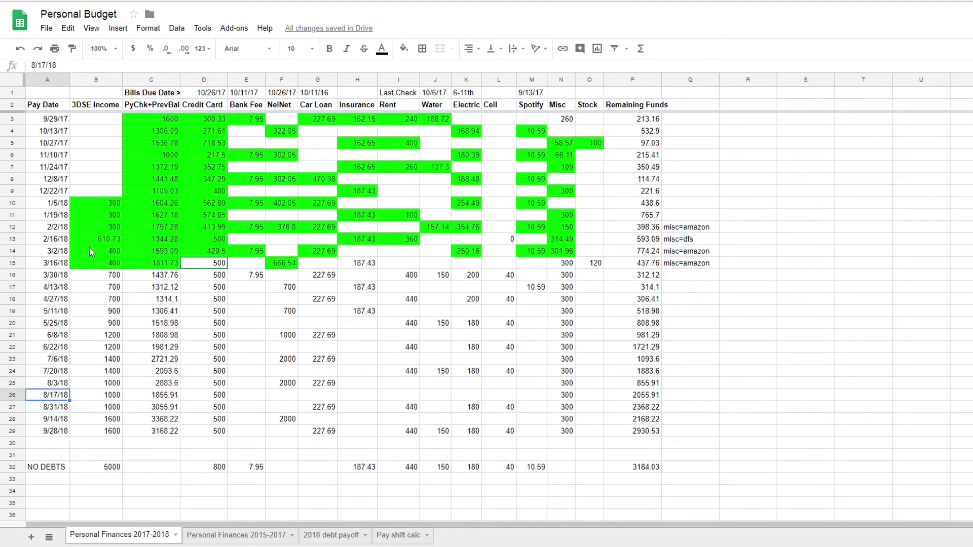
left_click(57, 276)
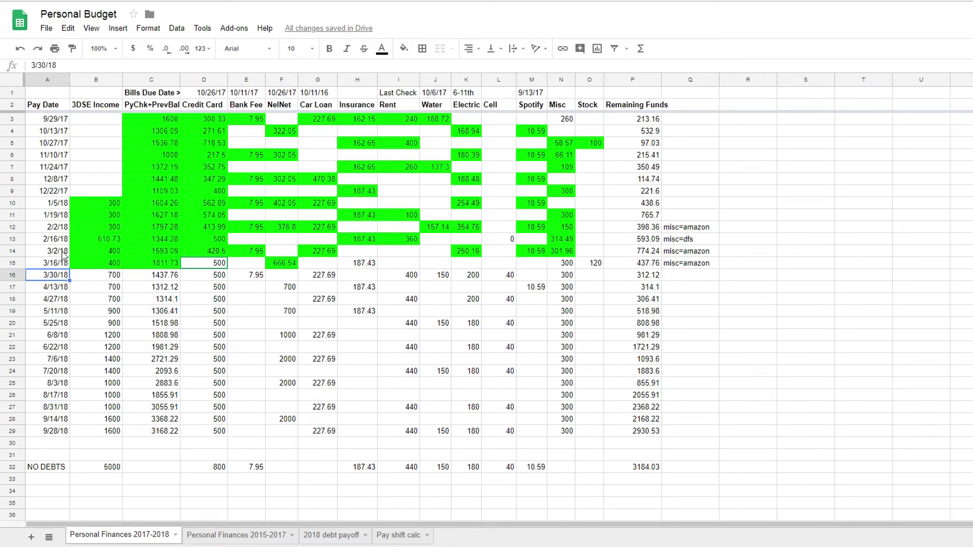
left_click(60, 261)
left_click(57, 278)
left_click(60, 251)
left_click(53, 276)
left_click(413, 409)
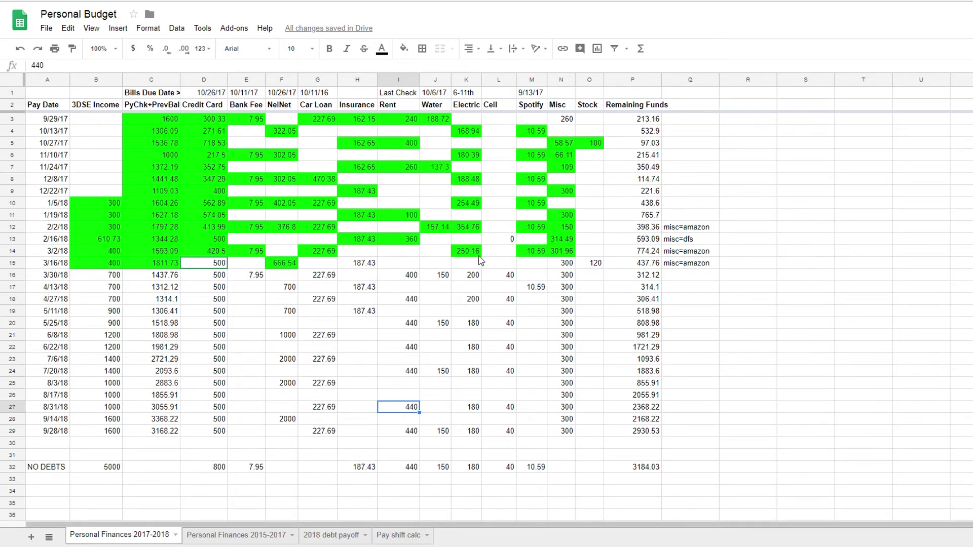
left_click(224, 260)
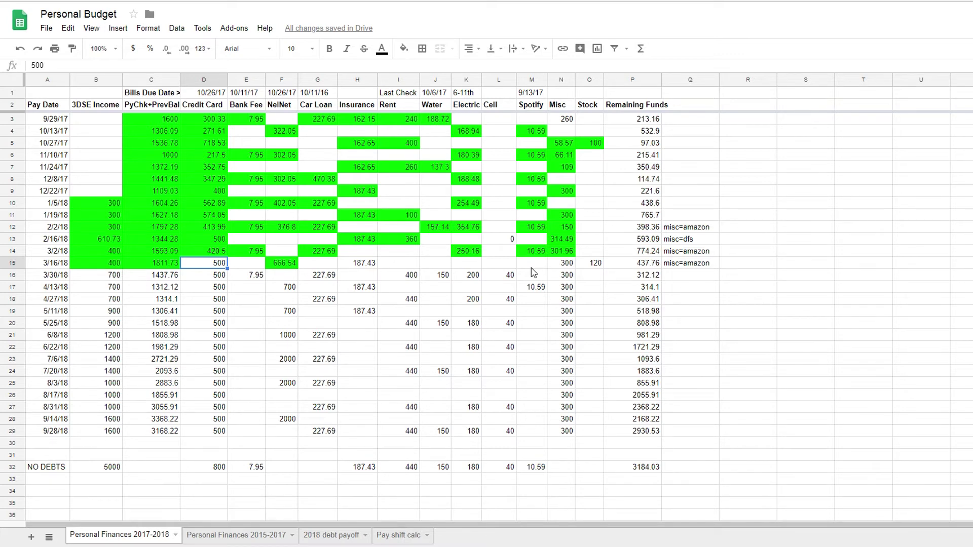
Compare the 3/16/18 and 3/30/18 Credit Card amounts, then select A2 in the new blank spreadsheet.
left_click(222, 275)
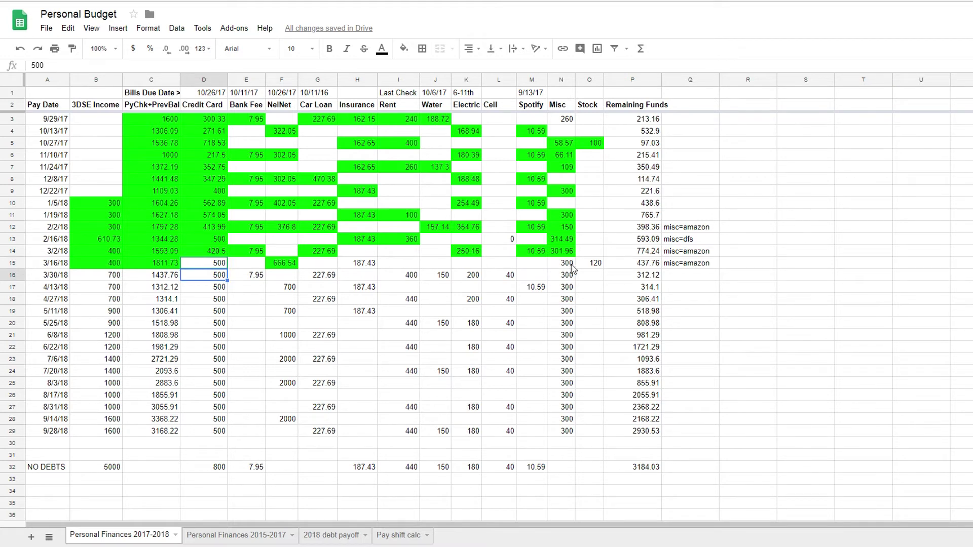
left_click(207, 266)
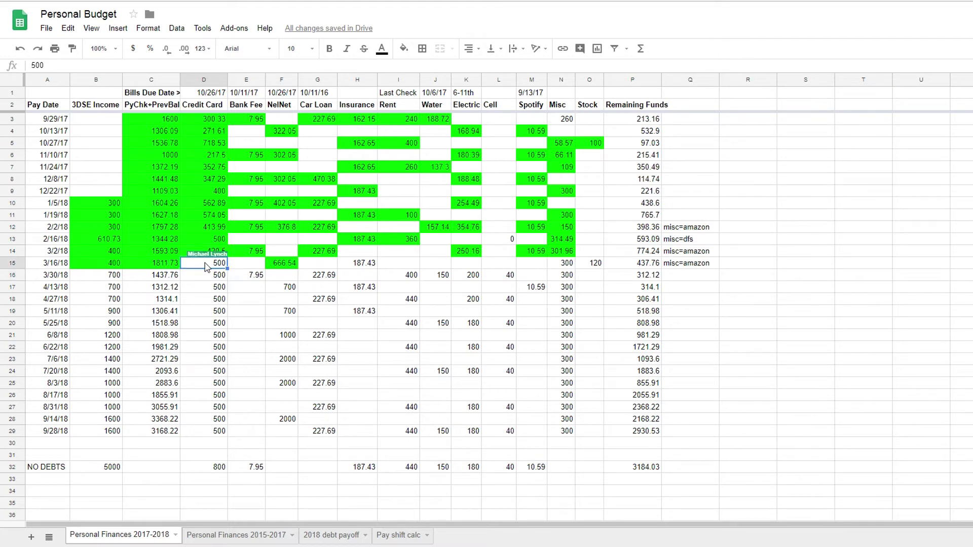
left_click(211, 276)
left_click(213, 266)
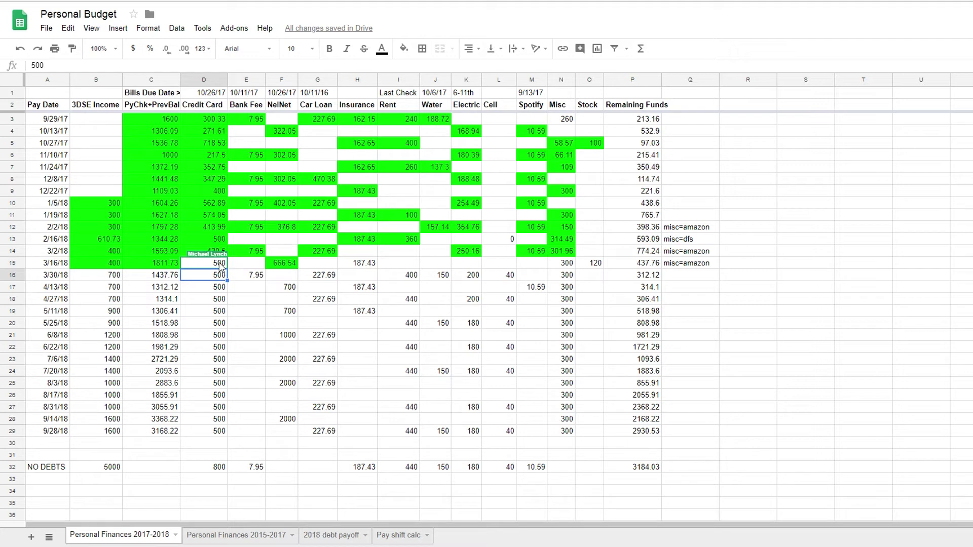
left_click(217, 279)
left_click(224, 262)
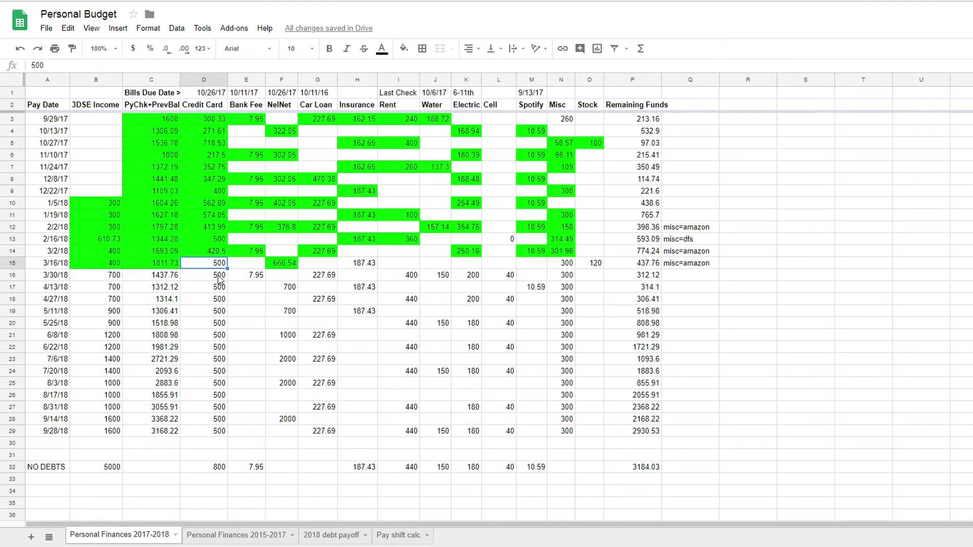
left_click(221, 279)
left_click(218, 262)
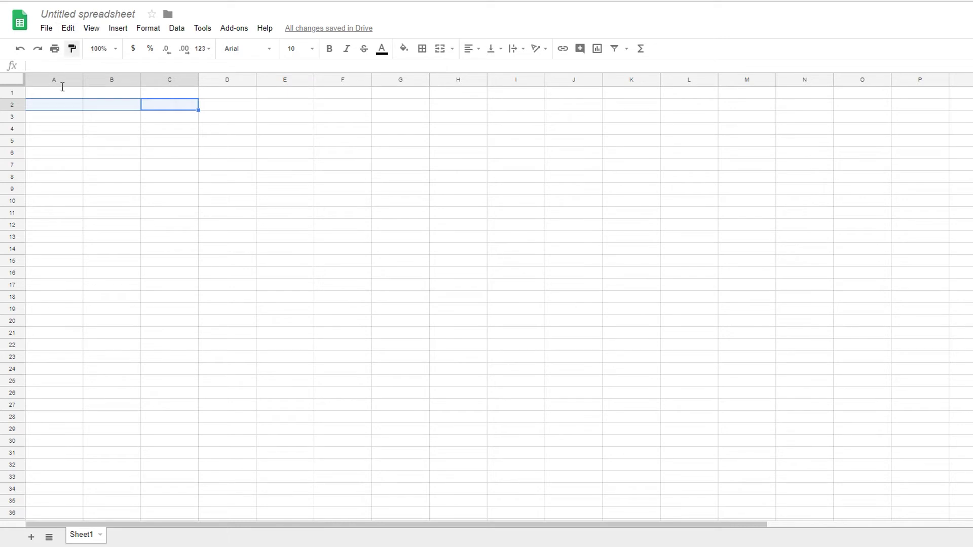
left_click(66, 110)
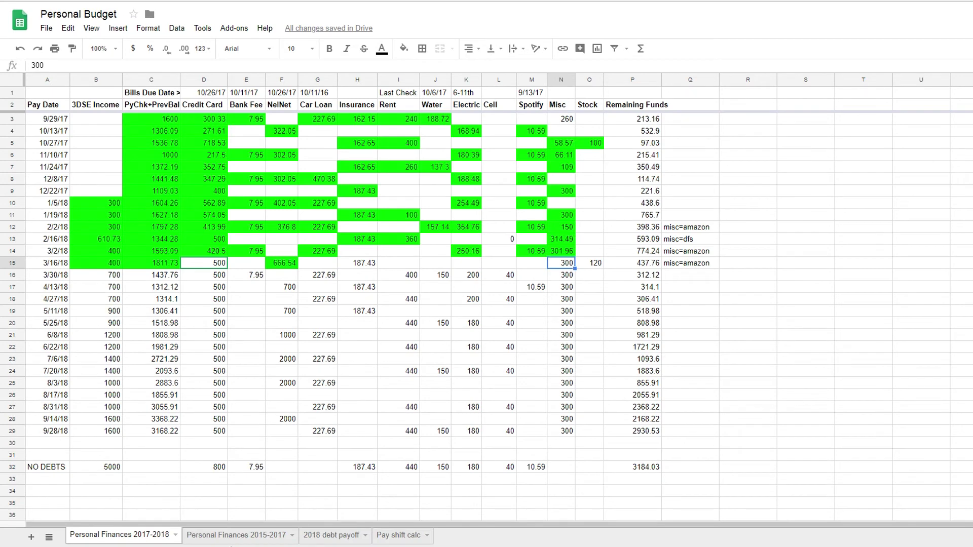
Switch to the Personal Finances 2015-2017 sheet.
left_click(260, 536)
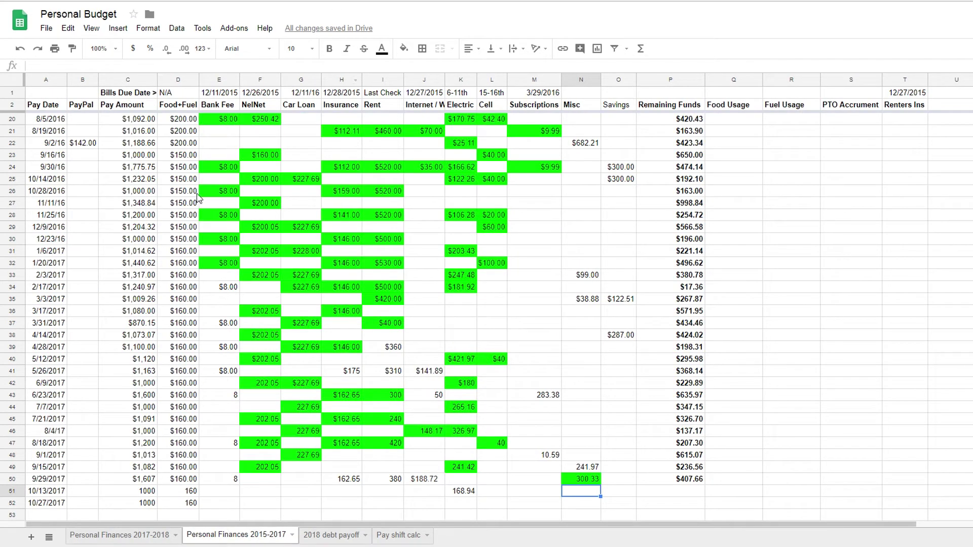
Look over the 2015-2017 Bank Fee, Food+Fuel ($200.00, $160.00) and Misc amounts.
left_click(224, 195)
left_click(275, 168)
left_click(188, 147)
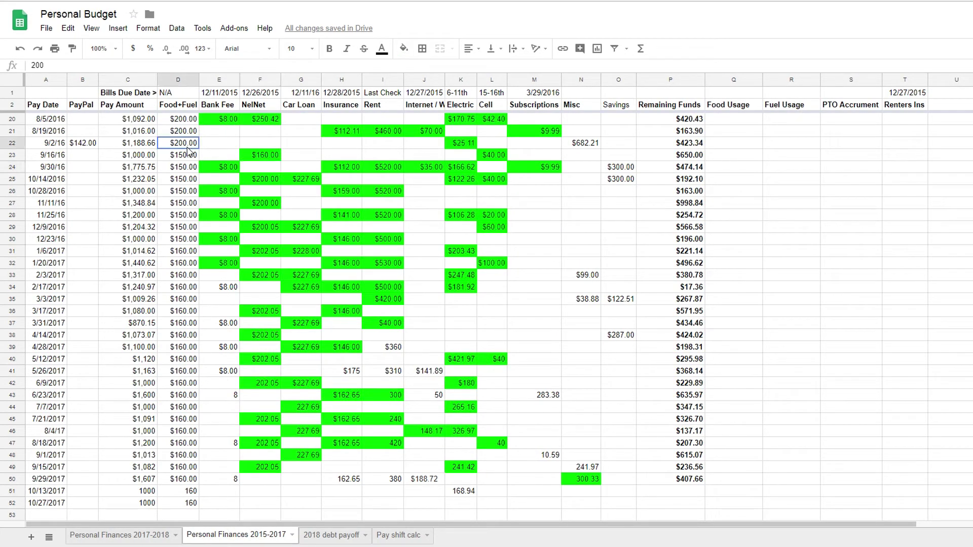
left_click(584, 192)
left_click(588, 277)
left_click(588, 303)
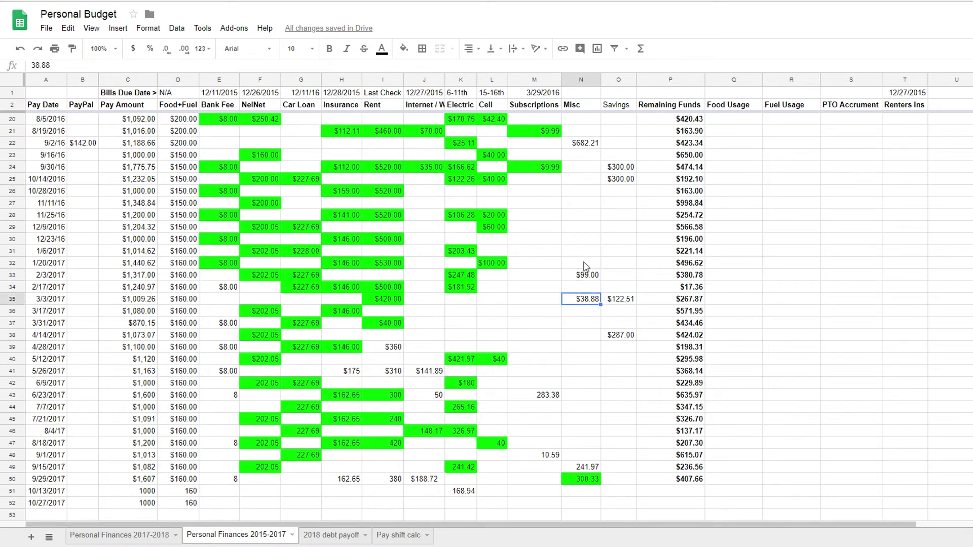
left_click(587, 282)
left_click(587, 300)
left_click(587, 278)
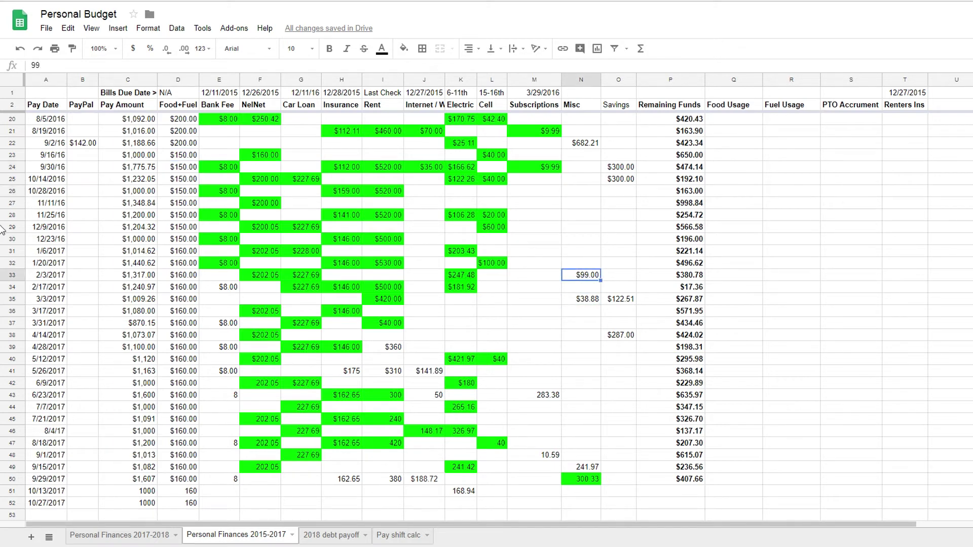
left_click(189, 266)
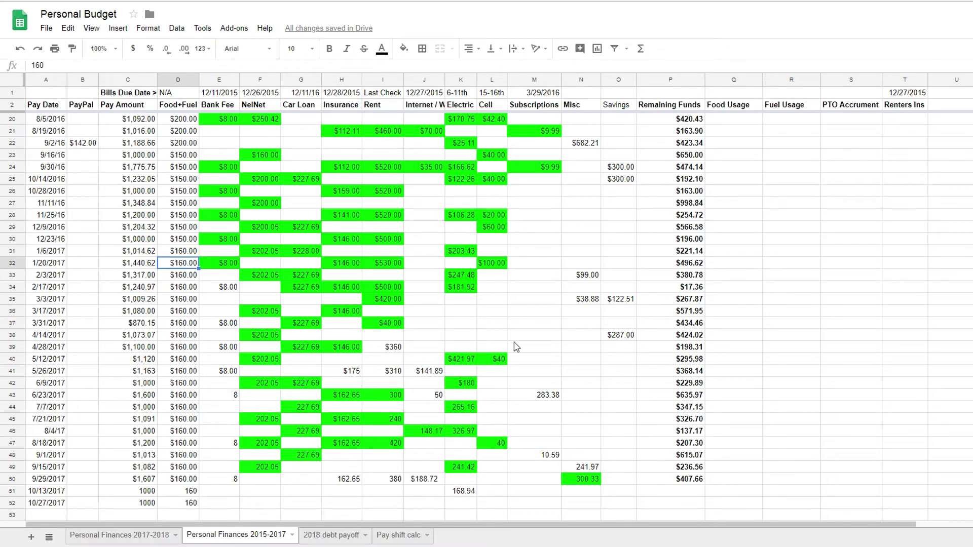
Compare the $99.00 and $38.88 Misc amounts back and forth.
left_click(592, 299)
left_click(596, 276)
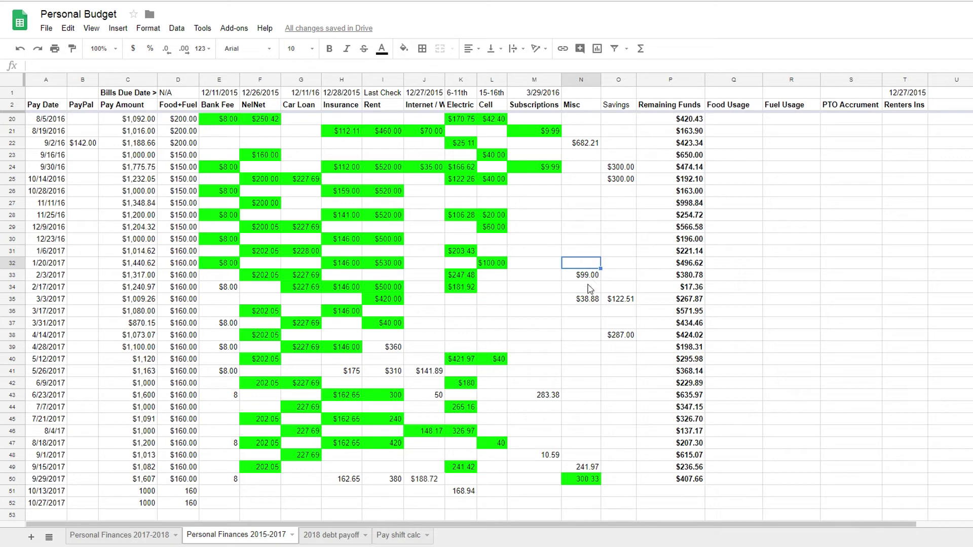
left_click(587, 298)
left_click(596, 276)
left_click(592, 299)
left_click(594, 278)
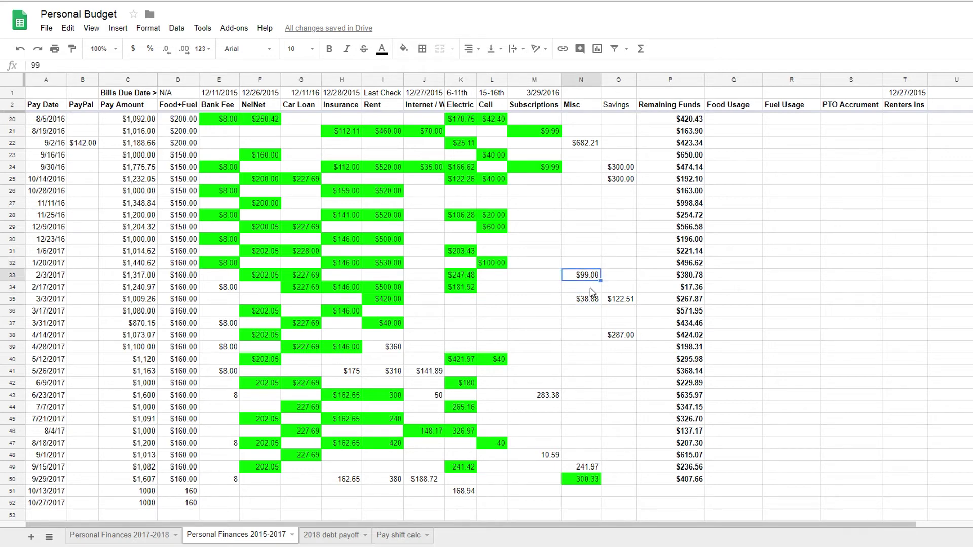
left_click(592, 298)
left_click(594, 280)
left_click(591, 302)
left_click(592, 278)
left_click(593, 311)
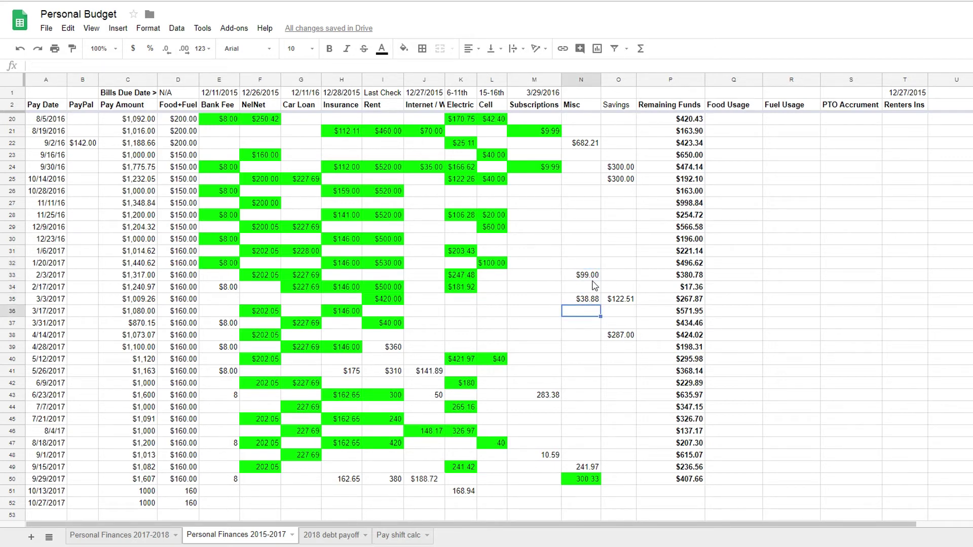
left_click(594, 280)
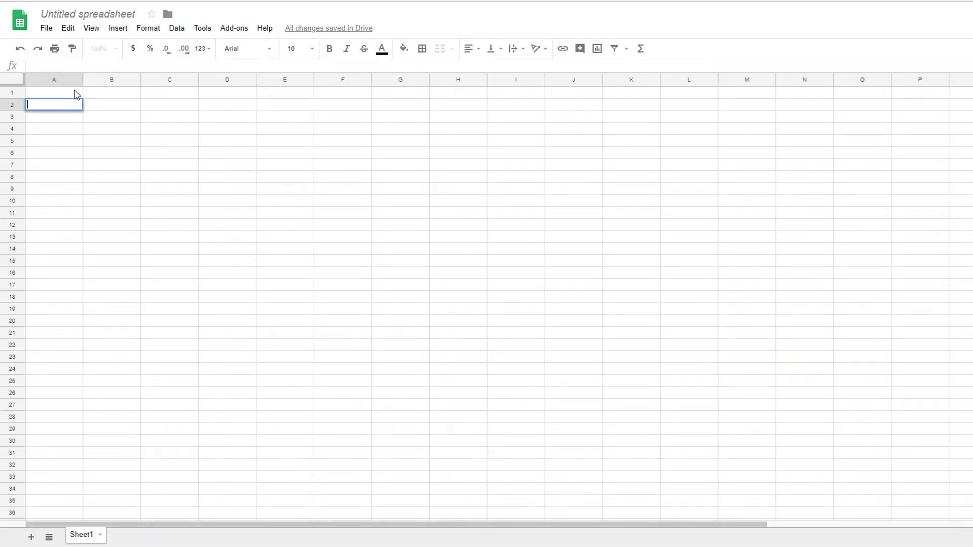
Enter the Pay Date, Paycheck and Extra Income headings in row 2.
type("Pay Date")
key("Tab")
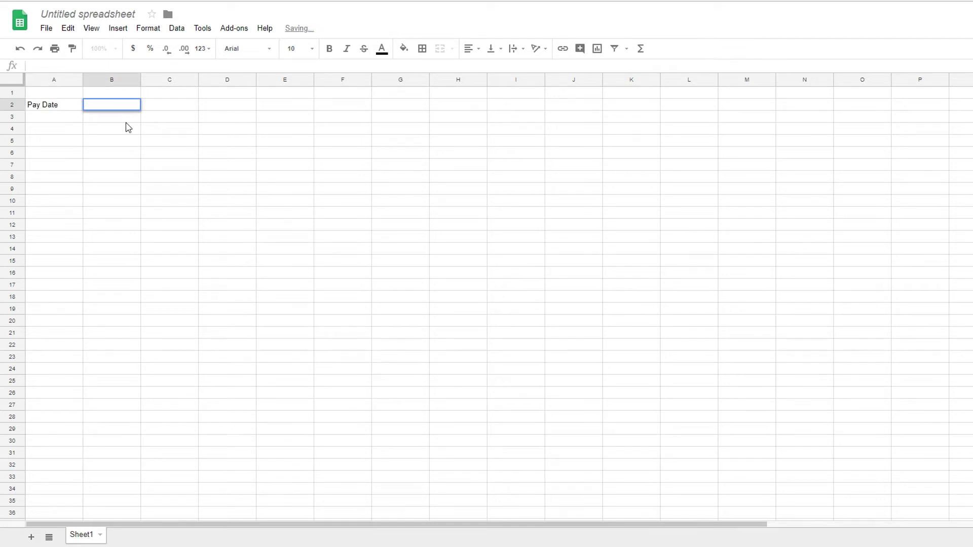
type("Paycheck")
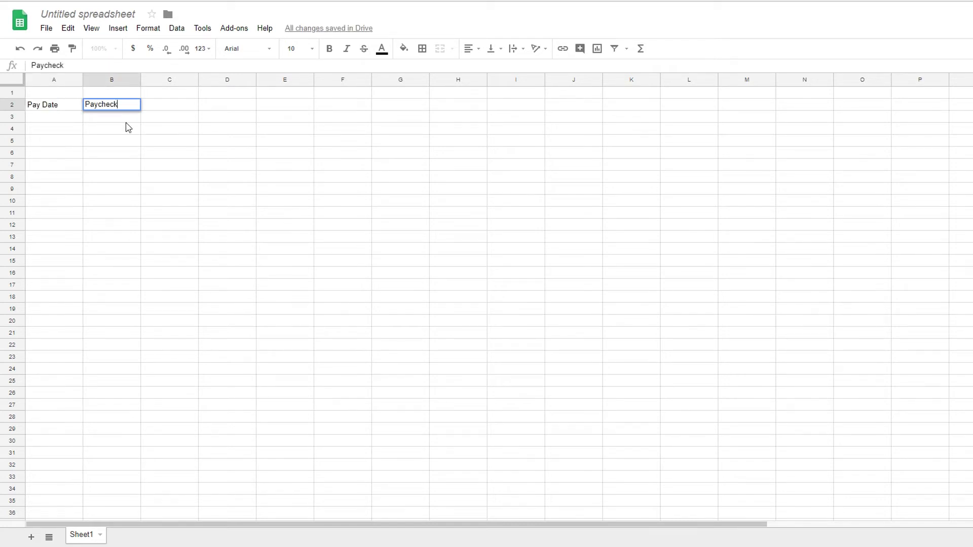
key("Tab")
type("E")
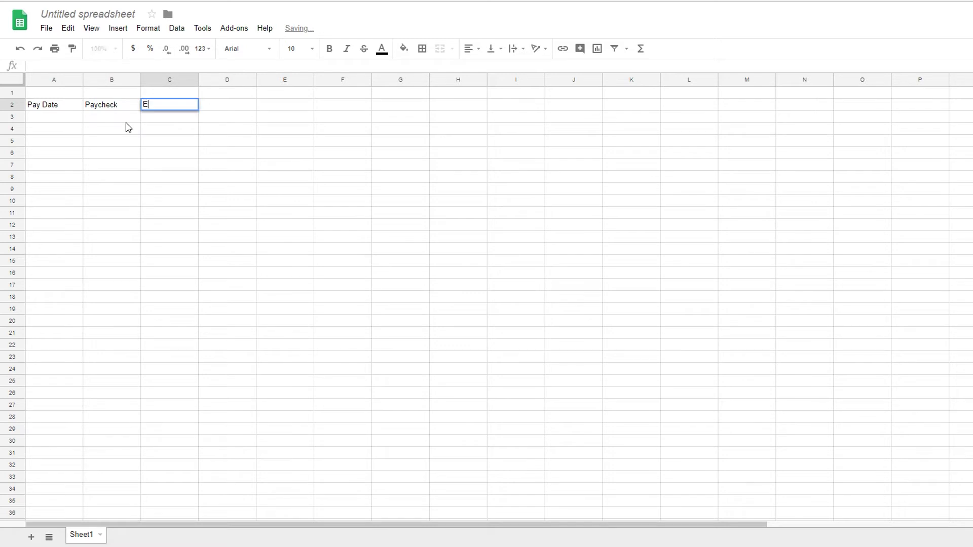
type("xtra Income")
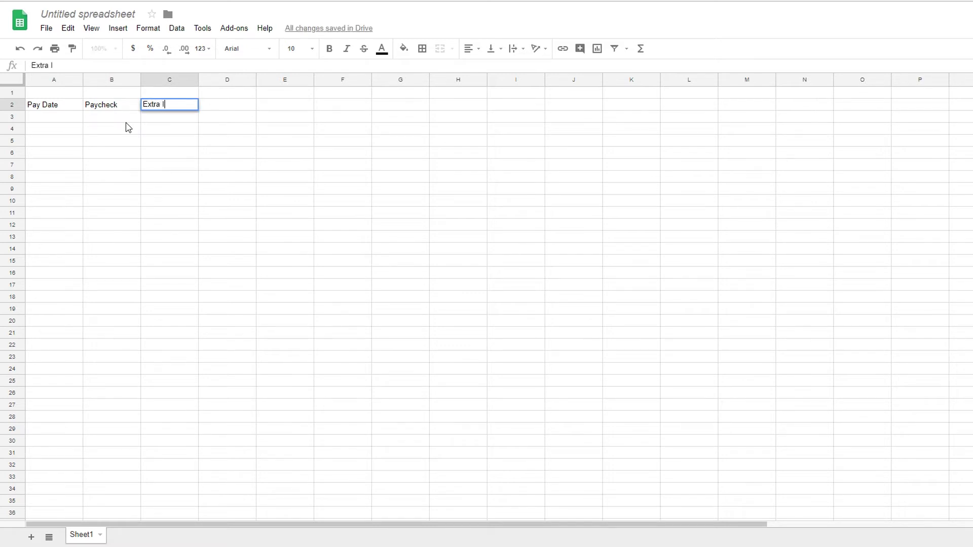
left_click(126, 120)
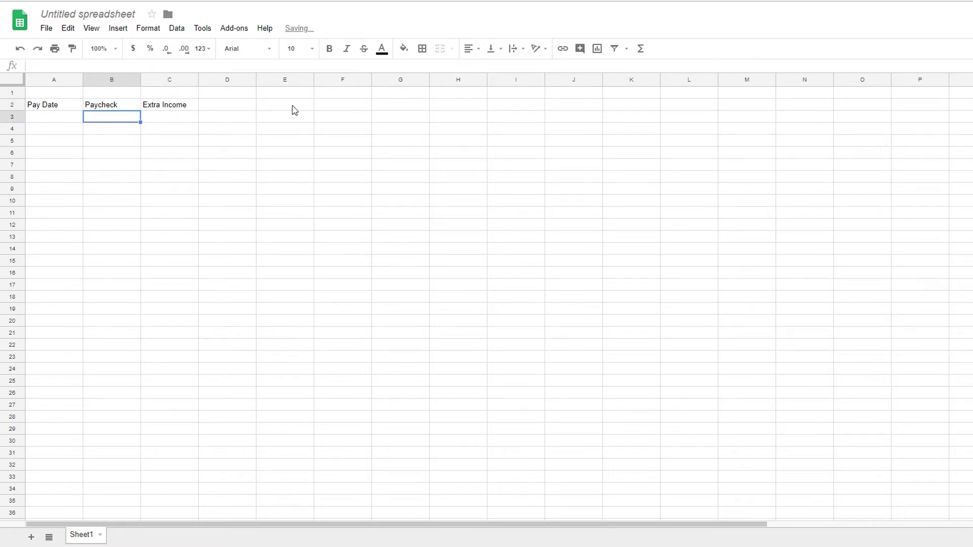
Add the Credit Card, Loan and Rent headings next in row 2.
left_click(238, 105)
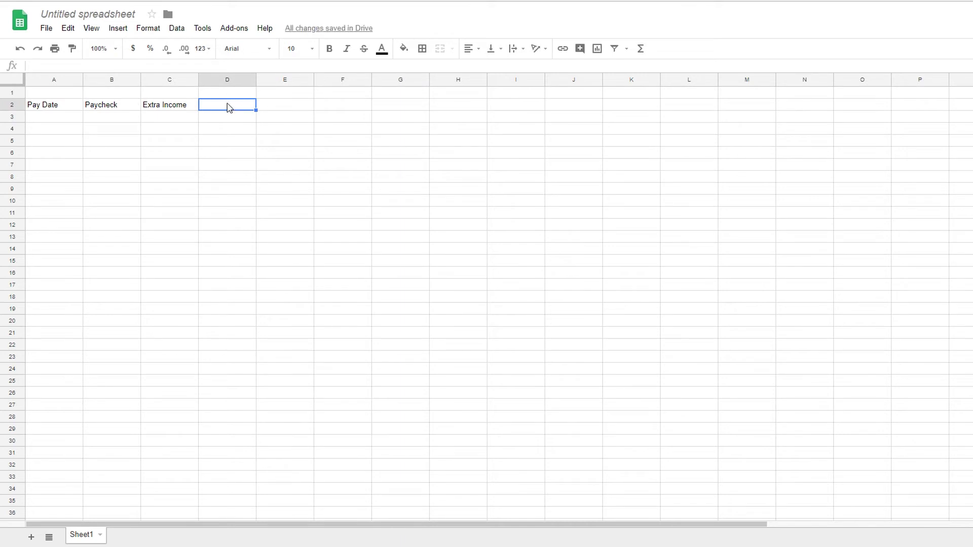
double_click(229, 107)
type("Credit Card")
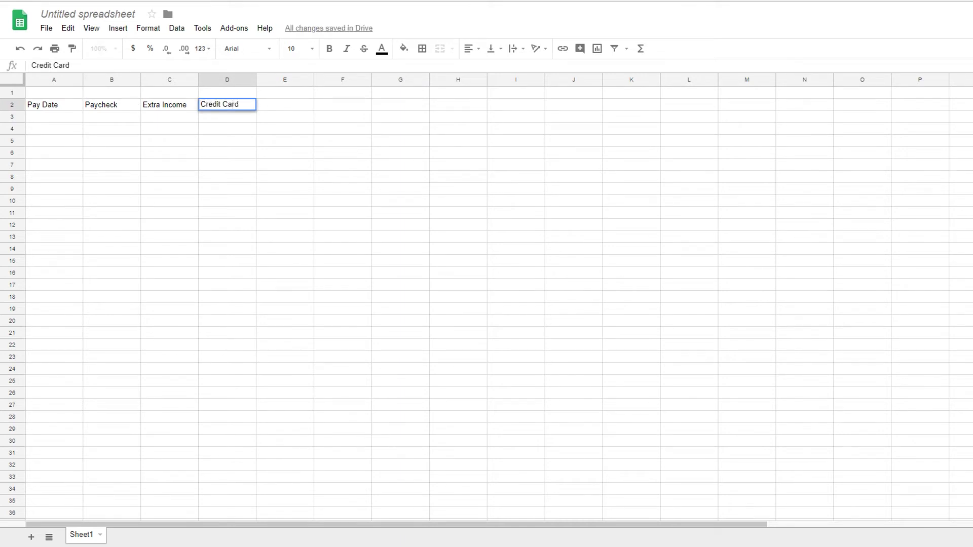
left_click(285, 107)
double_click(271, 107)
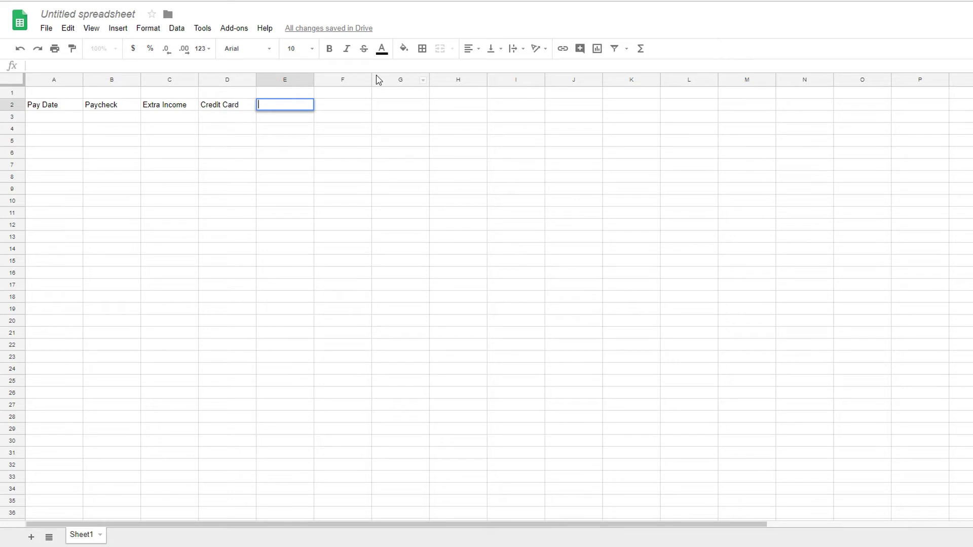
type("Loan")
left_click(342, 102)
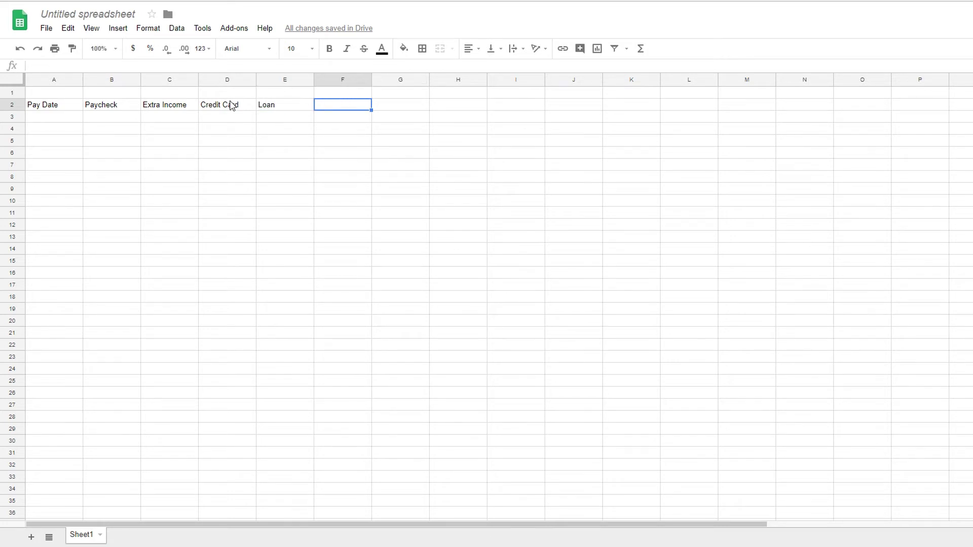
left_click(300, 108)
left_click(336, 108)
double_click(331, 105)
type("Rent")
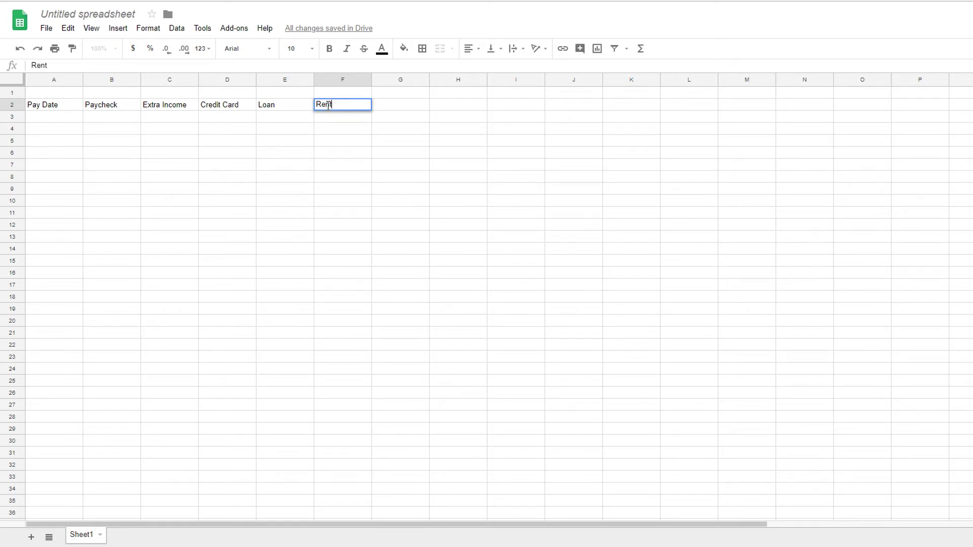
key("Return")
Add the Electric, Water and Misc headings after Rent.
double_click(399, 103)
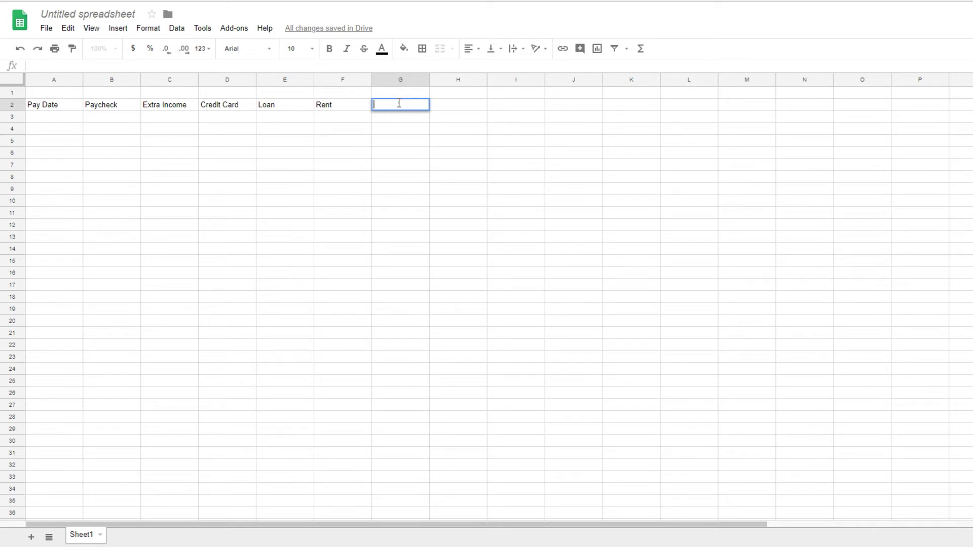
type("Electric")
key("Tab")
type("Water")
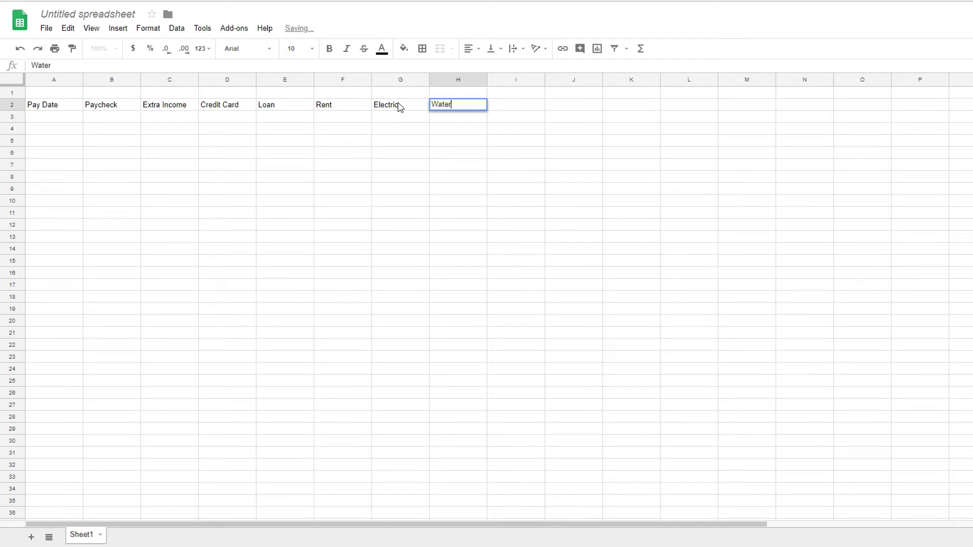
key("Tab")
type("Misc")
key("Return")
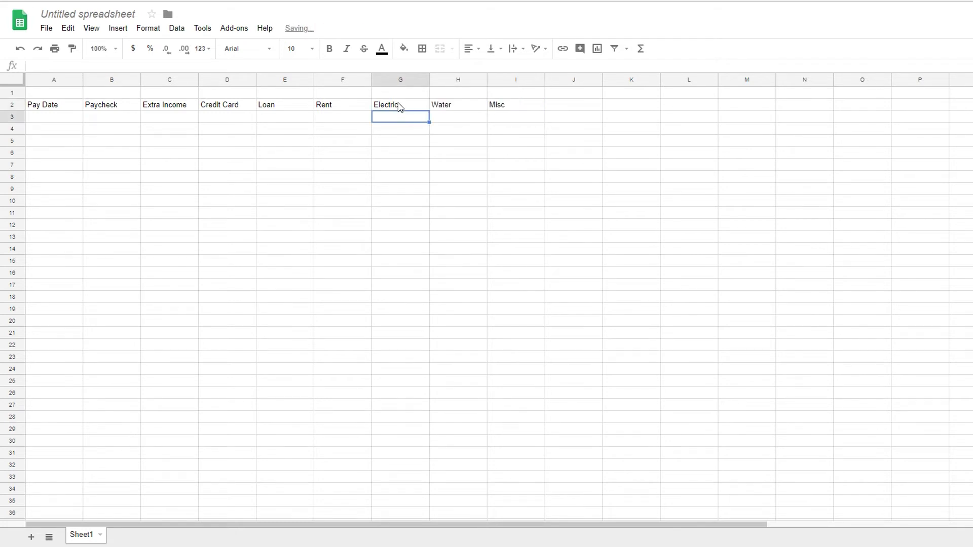
left_click(528, 104)
Bold headings A2:I2 (Pay Date through Misc) and confirm Rent appears bold.
left_click_drag(65, 104, 508, 104)
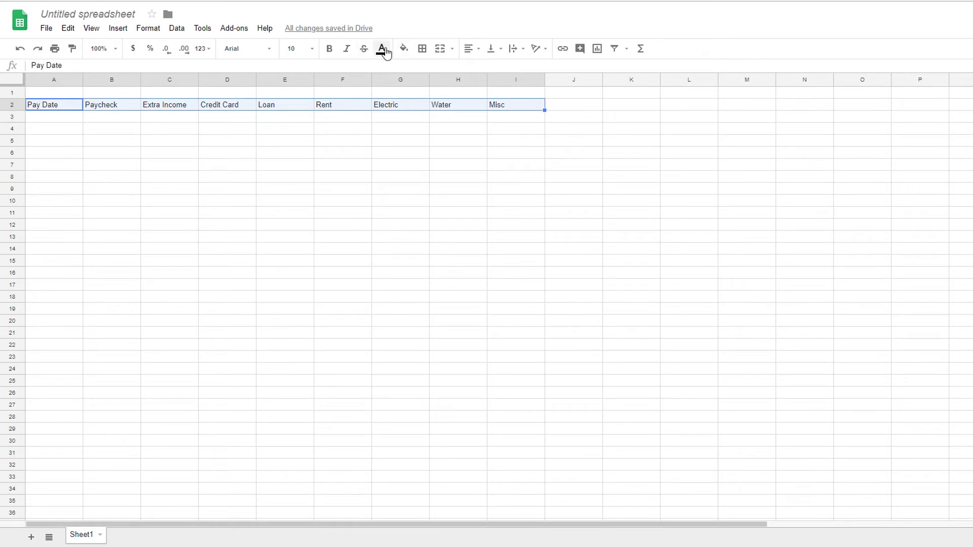
left_click(329, 49)
left_click(360, 156)
left_click(336, 96)
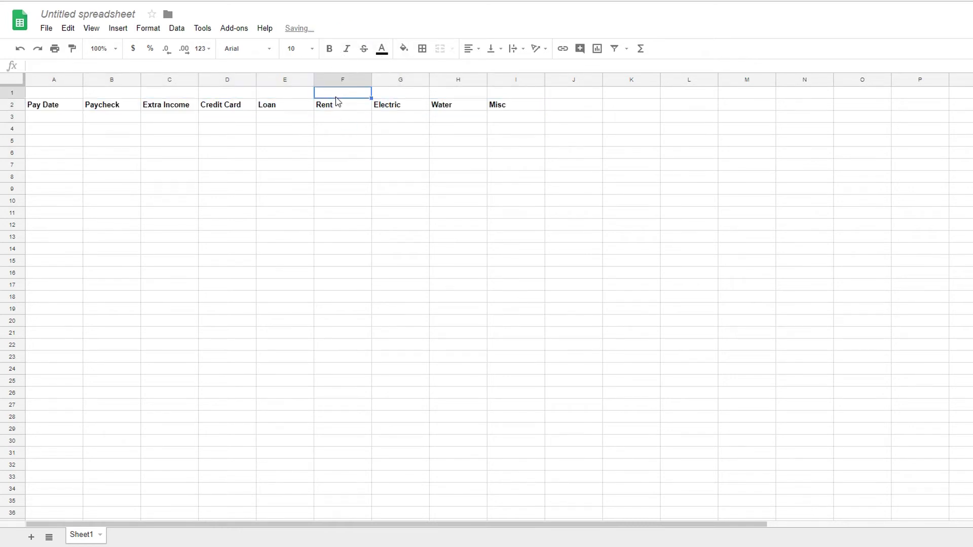
left_click(352, 105)
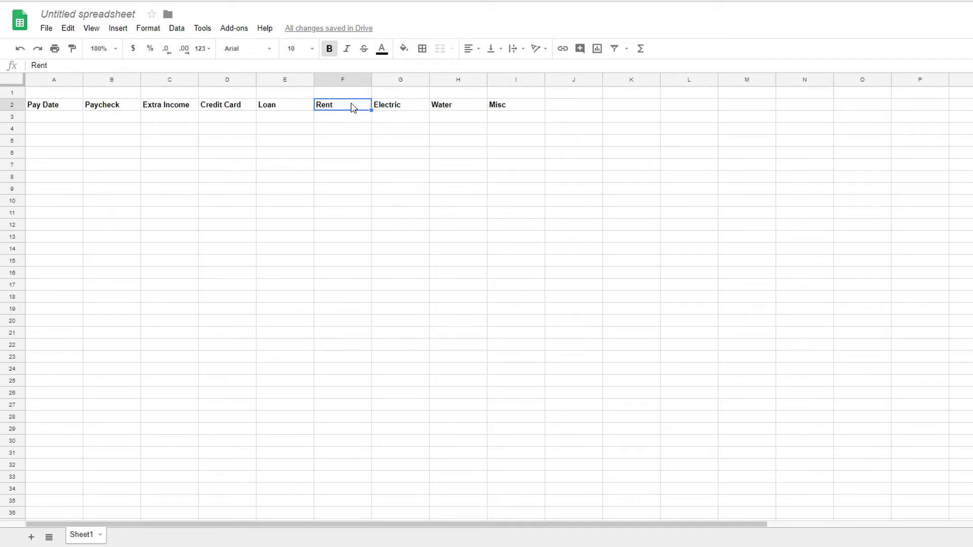
Label the cell above Rent 'End of Month', fixing the typo.
left_click(361, 96)
left_click(410, 96)
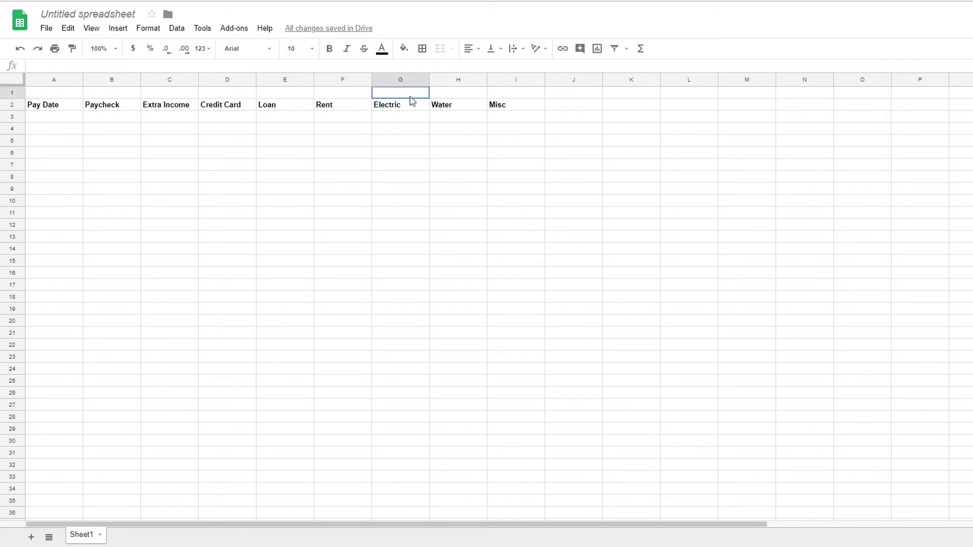
left_click(337, 96)
double_click(337, 94)
type("En")
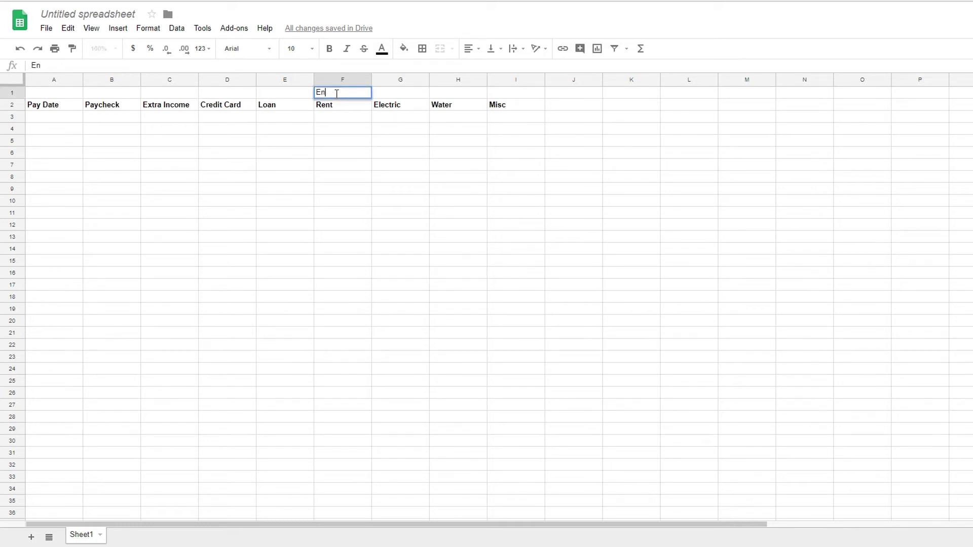
type("d of Motyh")
key("BackSpace")
key("BackSpace")
type("nth")
key("Return")
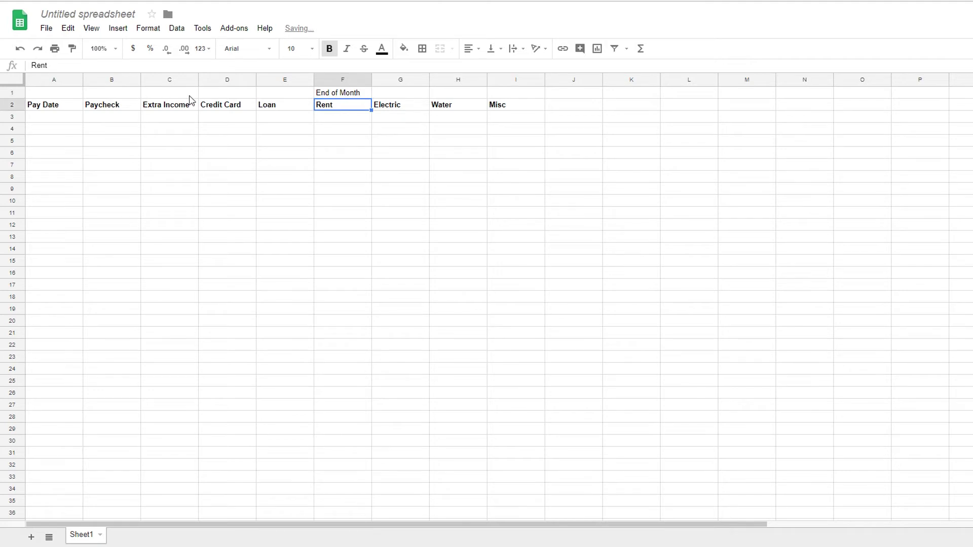
Type 'Due Date >' in C1, then 1/24/18 above Credit Card and 1/15/18 above Loan.
left_click(191, 96)
type("Due D")
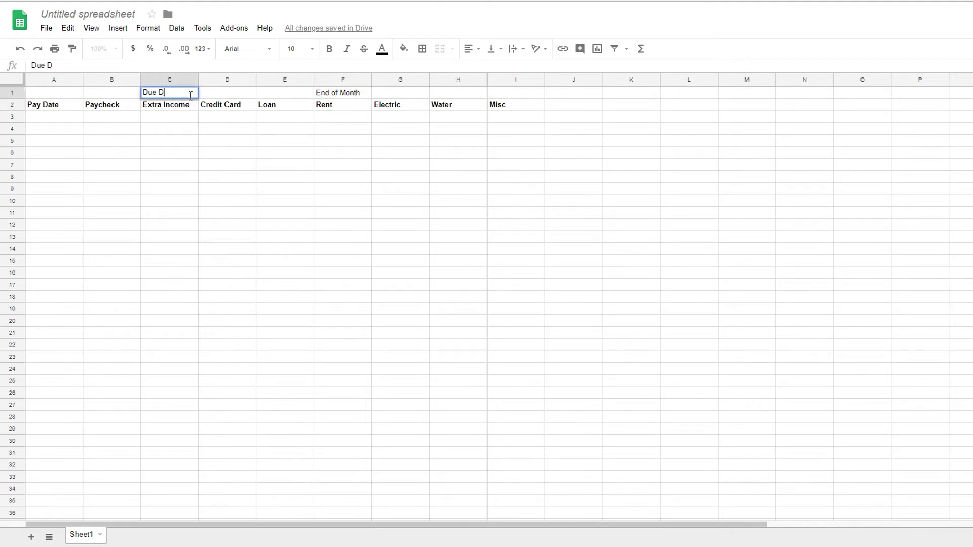
type("ate >")
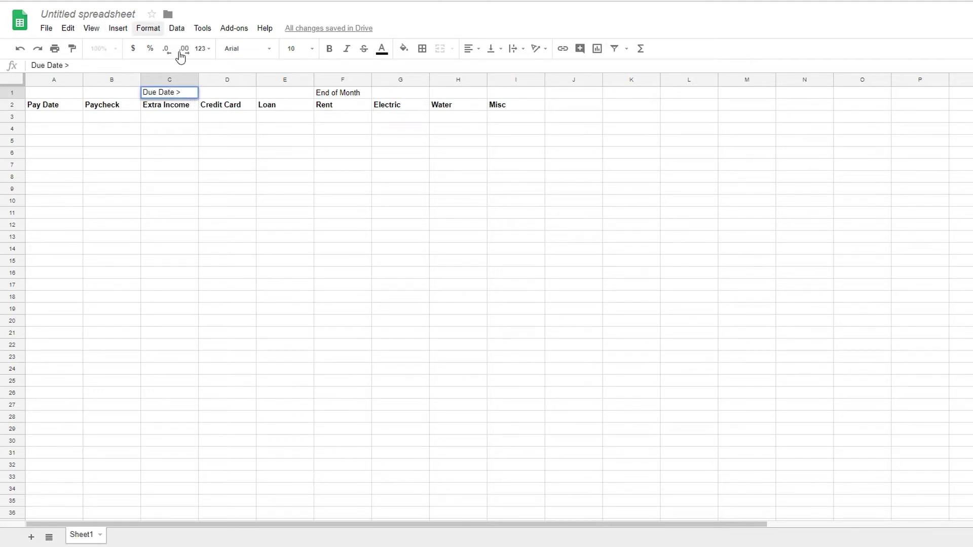
left_click(233, 96)
double_click(239, 92)
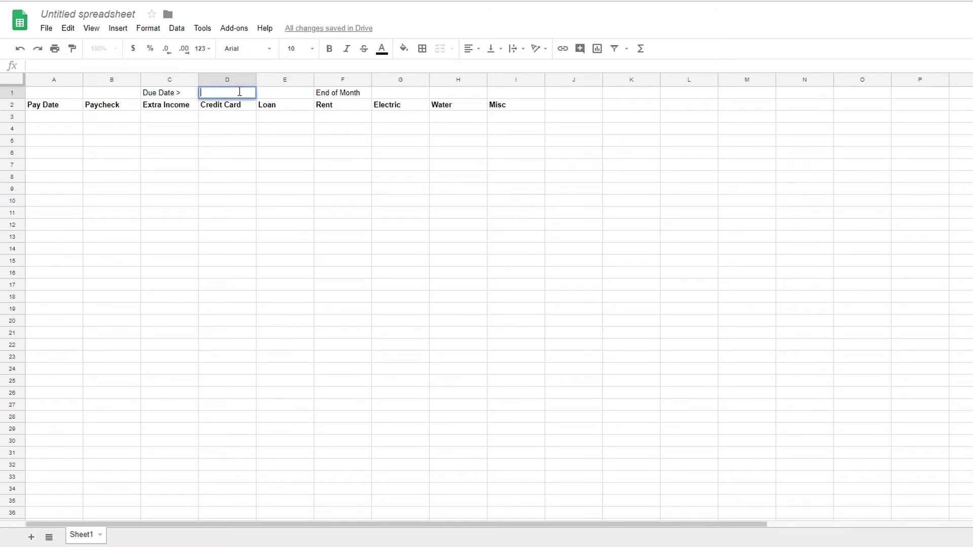
type("1/24/18")
double_click(306, 93)
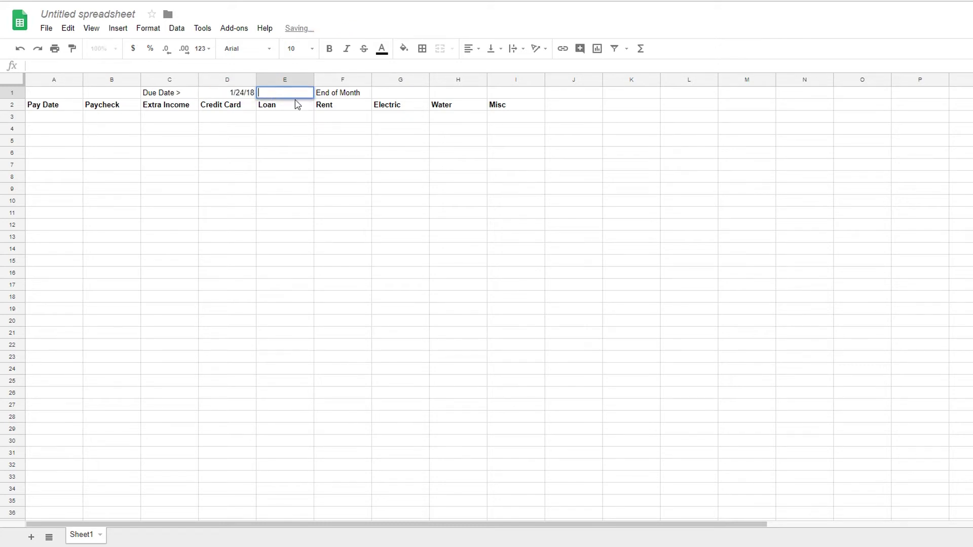
type("1")
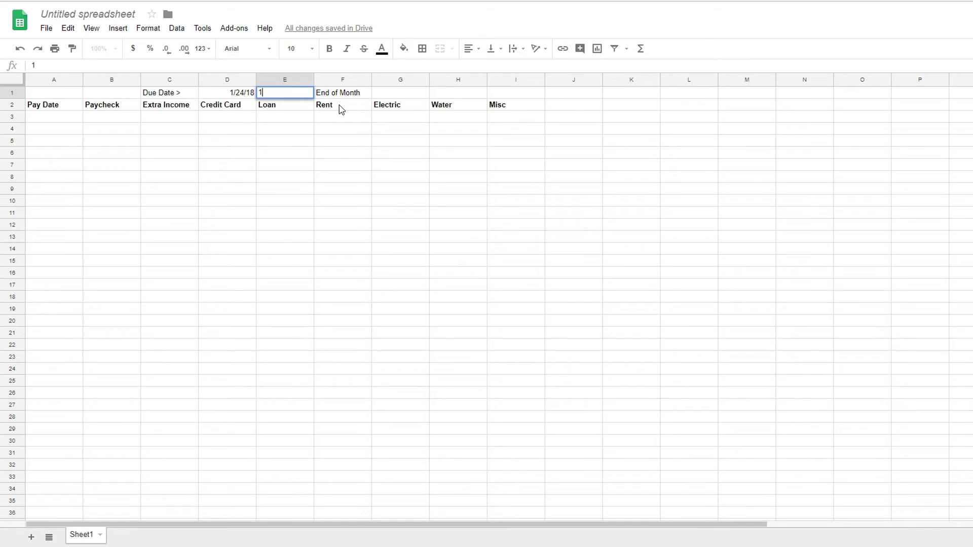
type("/15/18")
Enter due dates 1/2/18 above Electric and 1/8/18 above Water.
left_click(413, 94)
key("Return")
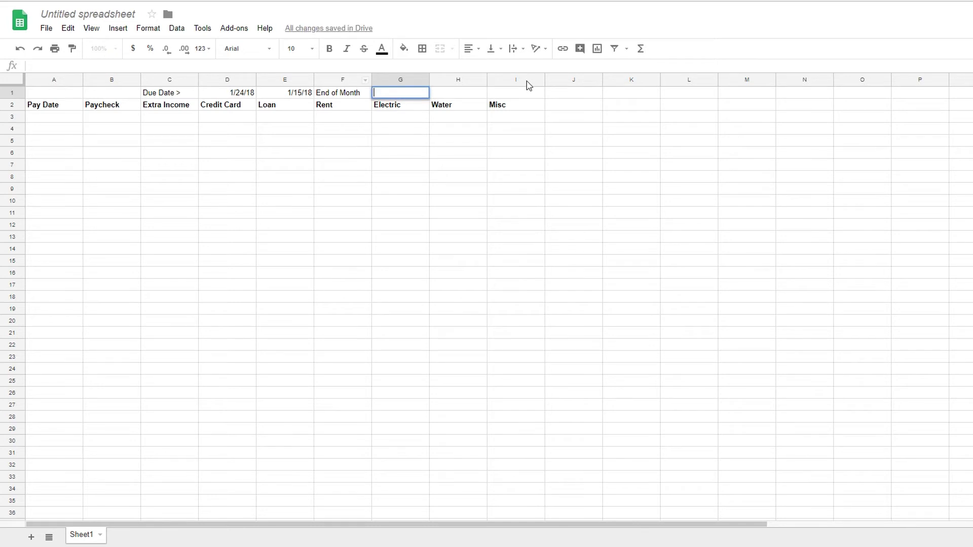
type("1/2/18")
key("Return")
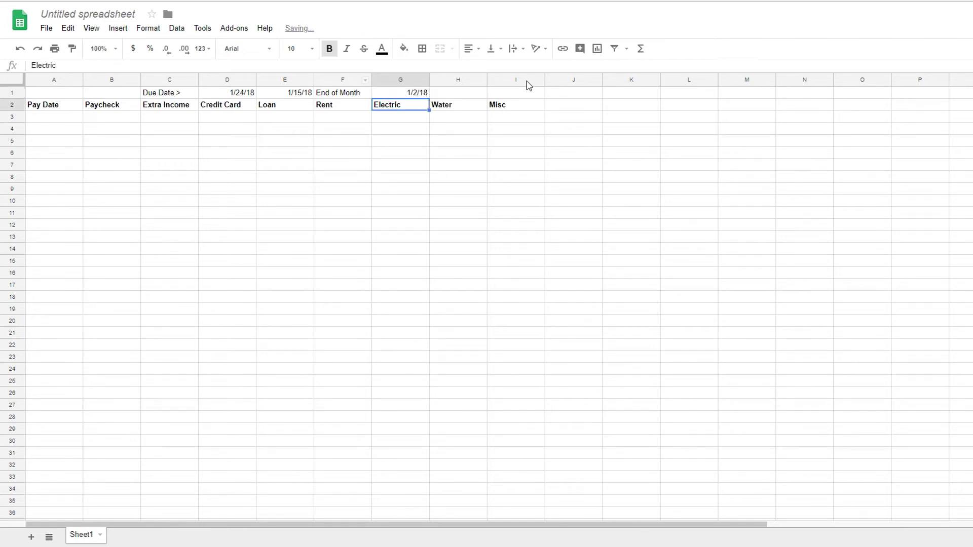
double_click(470, 94)
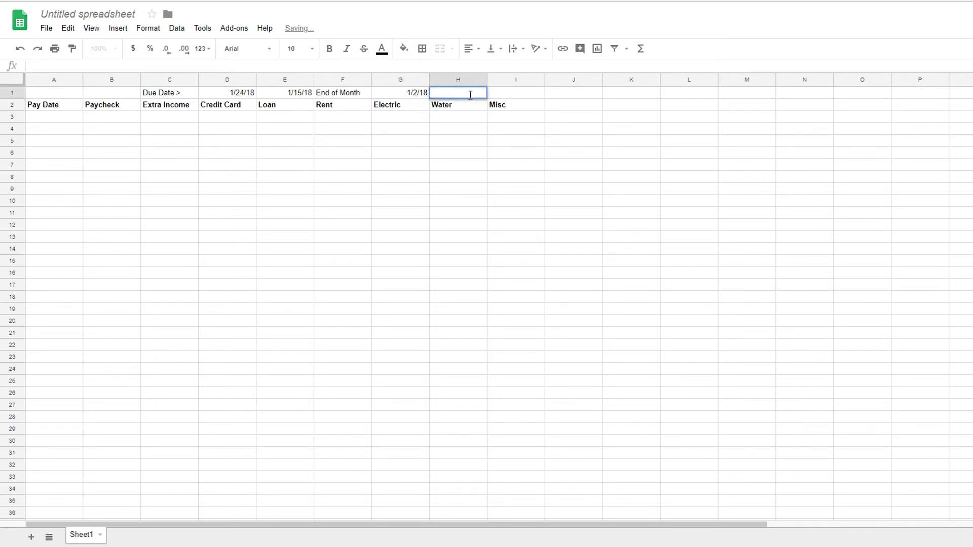
type("1/8/18")
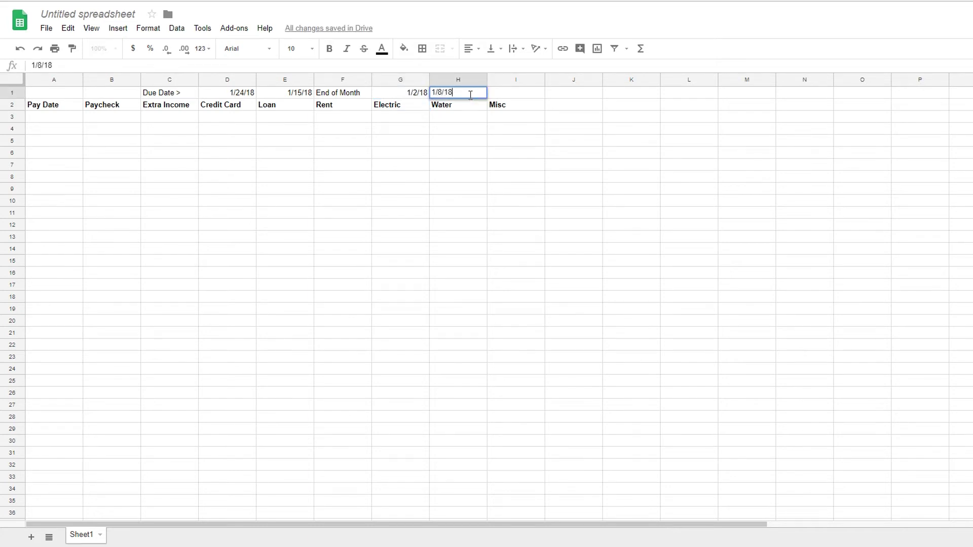
key("Return")
left_click(533, 96)
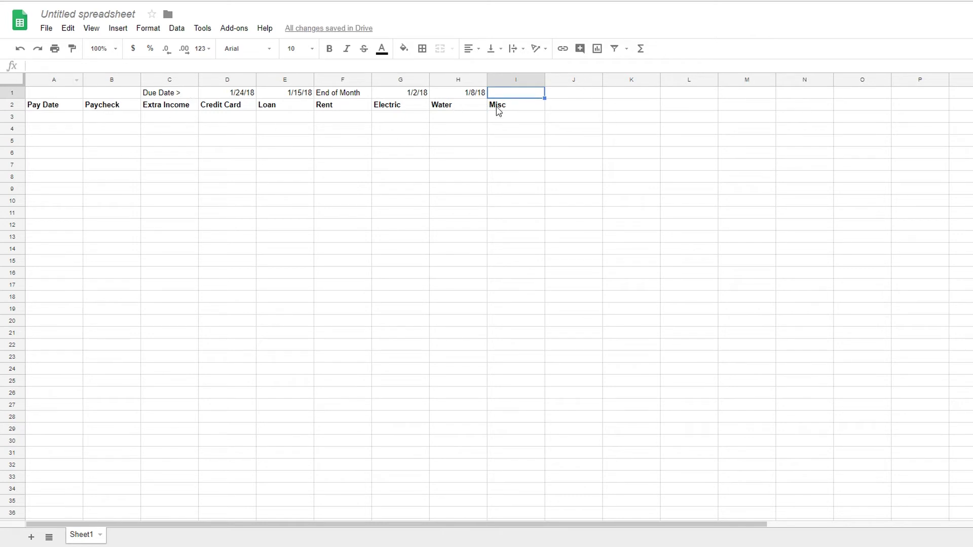
Change the Electric due date to 1st-5th.
left_click(396, 96)
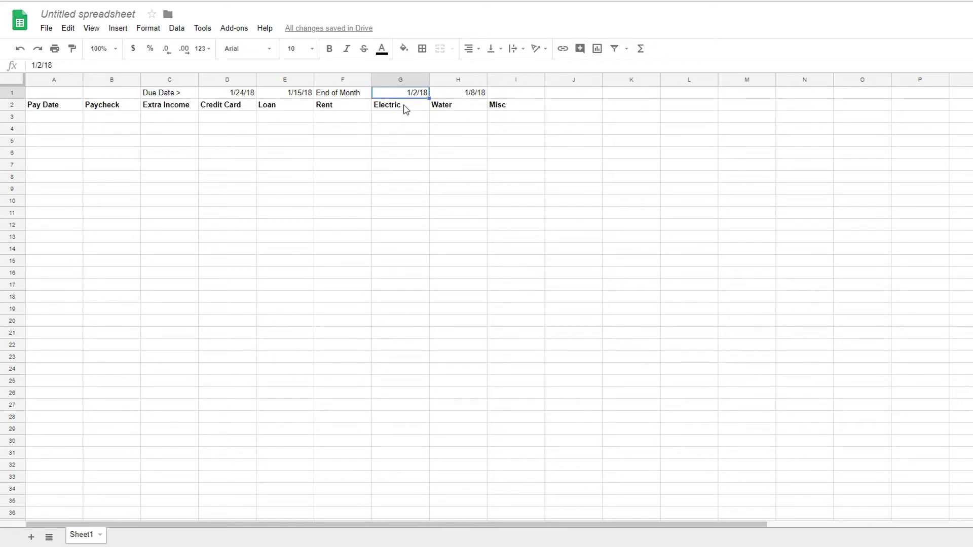
key("Delete")
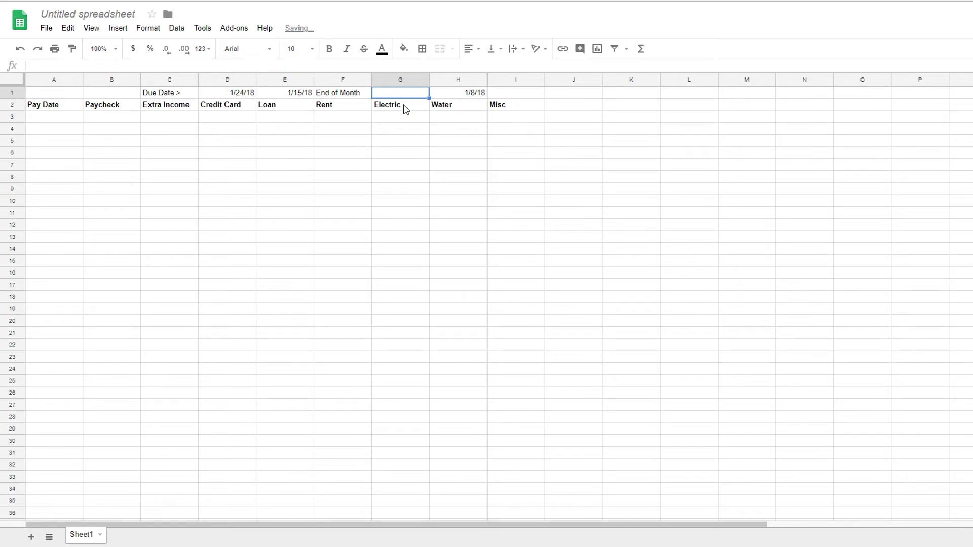
type("1-5th")
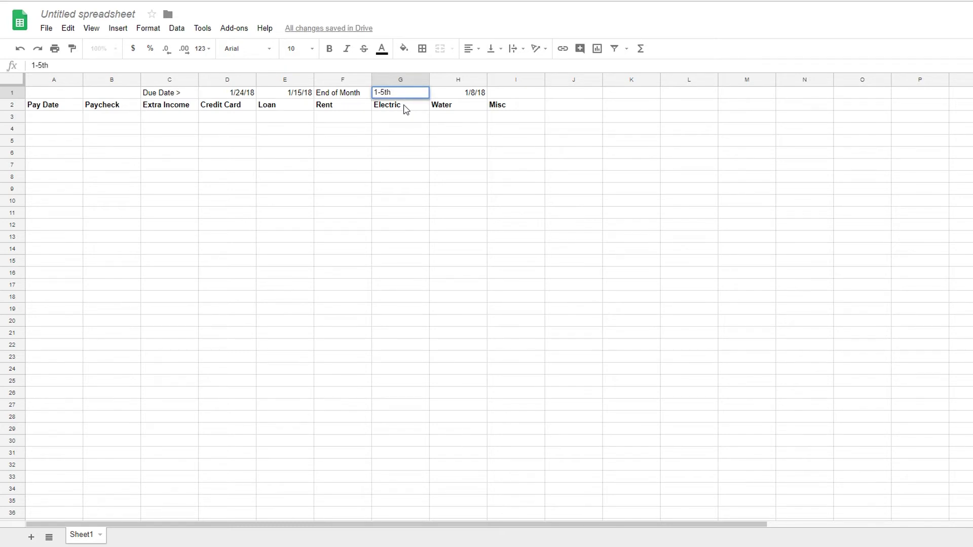
key("Return")
Add a 'Remaining Funds' header after Misc, correcting its spelling.
left_click(571, 108)
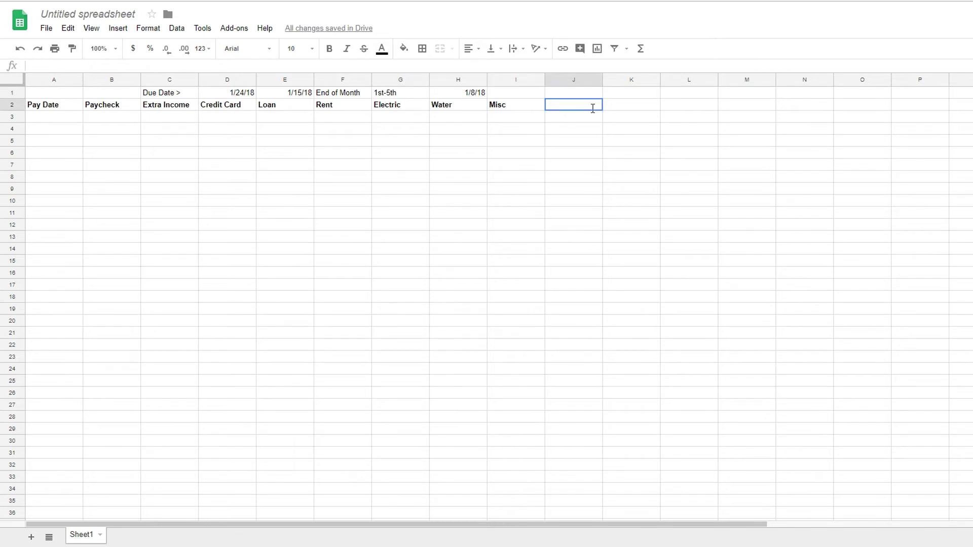
type("Reamining")
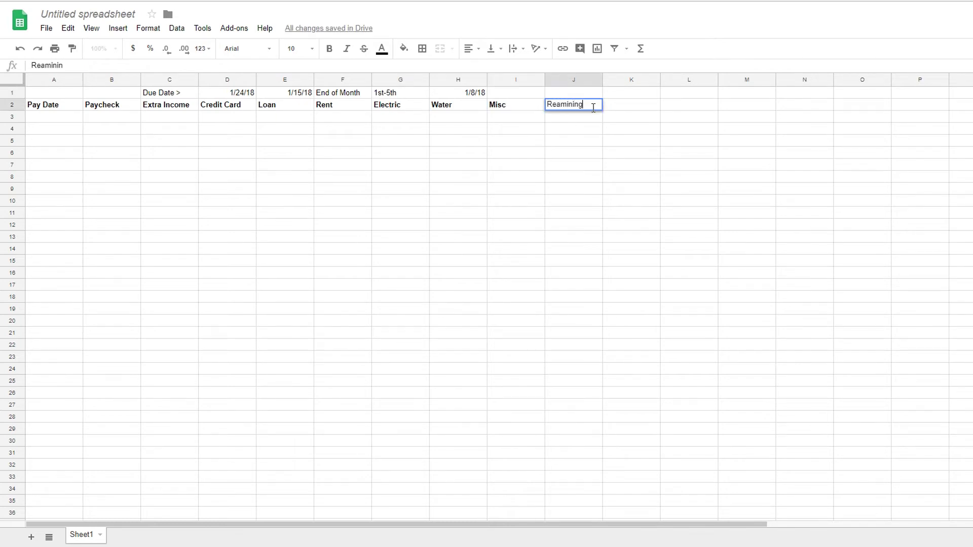
type(" Funds")
key("Return")
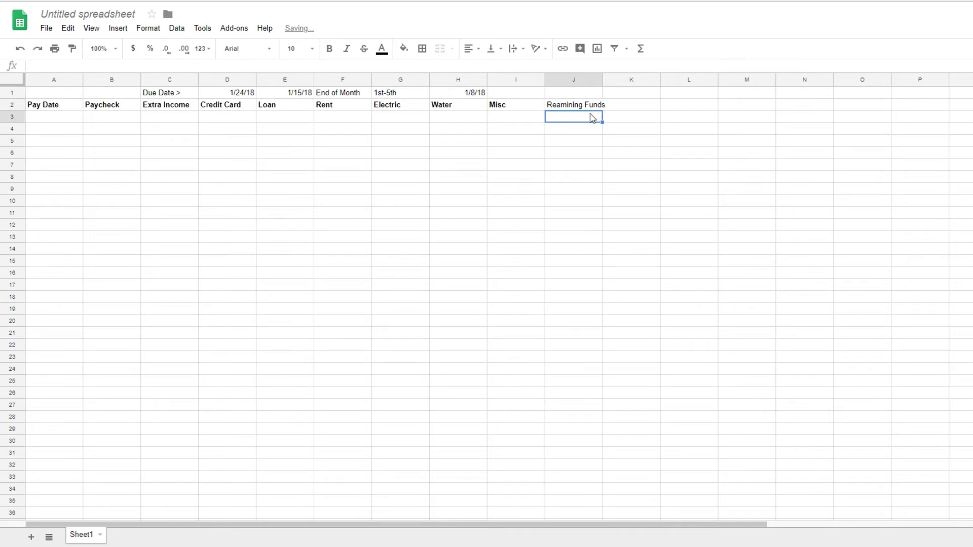
double_click(574, 106)
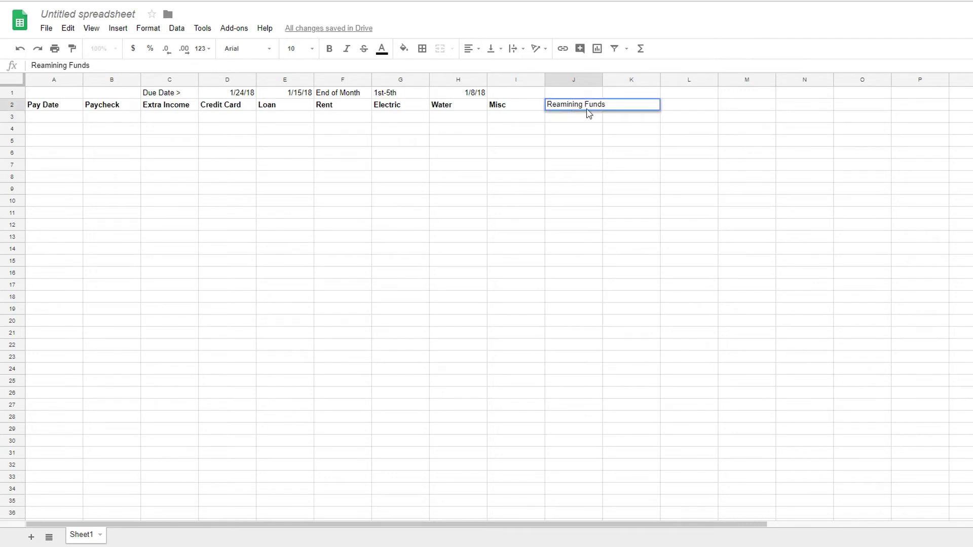
type("a")
key("BackSpace")
key("Return")
left_click(573, 108)
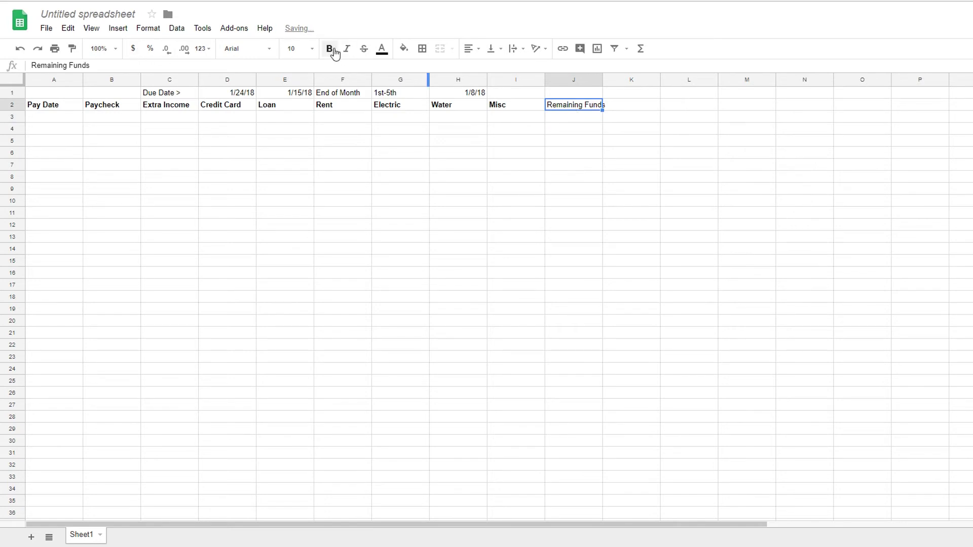
Bold the Remaining Funds header and widen column J to fit it.
left_click(335, 53)
left_click_drag(603, 80, 615, 86)
left_click(62, 119)
left_click(116, 120)
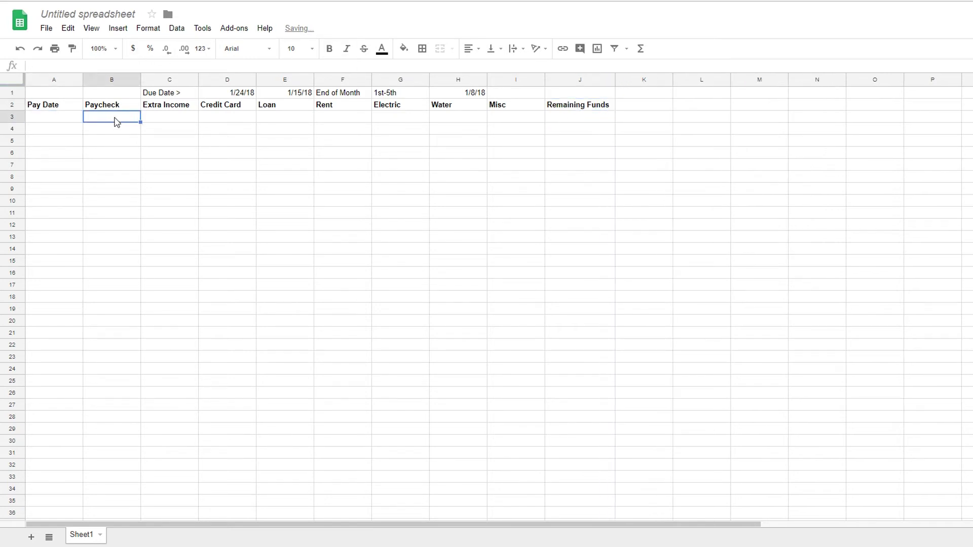
double_click(116, 120)
Enter 1000 as the first paycheck and 3/16/18 as the first pay date.
type("1000")
key("Return")
double_click(56, 119)
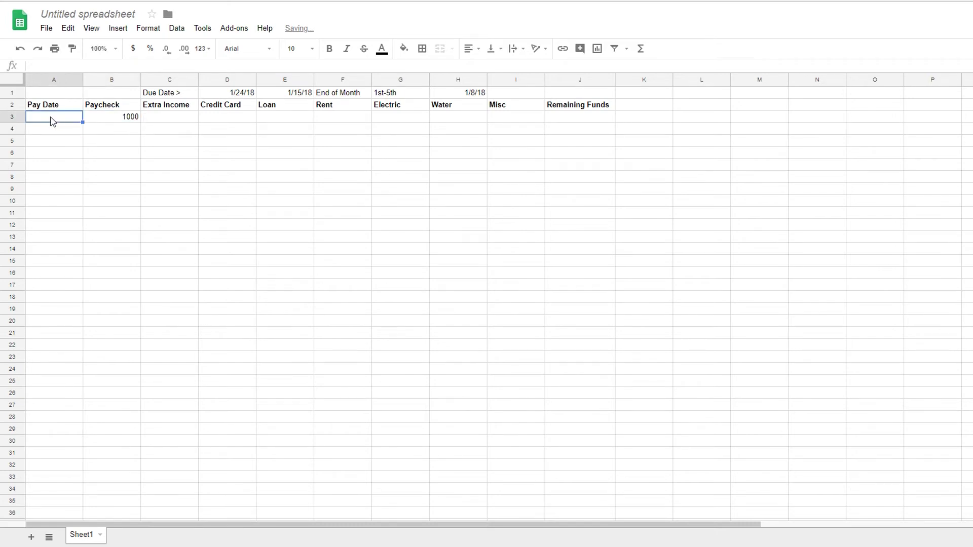
left_click(947, 546)
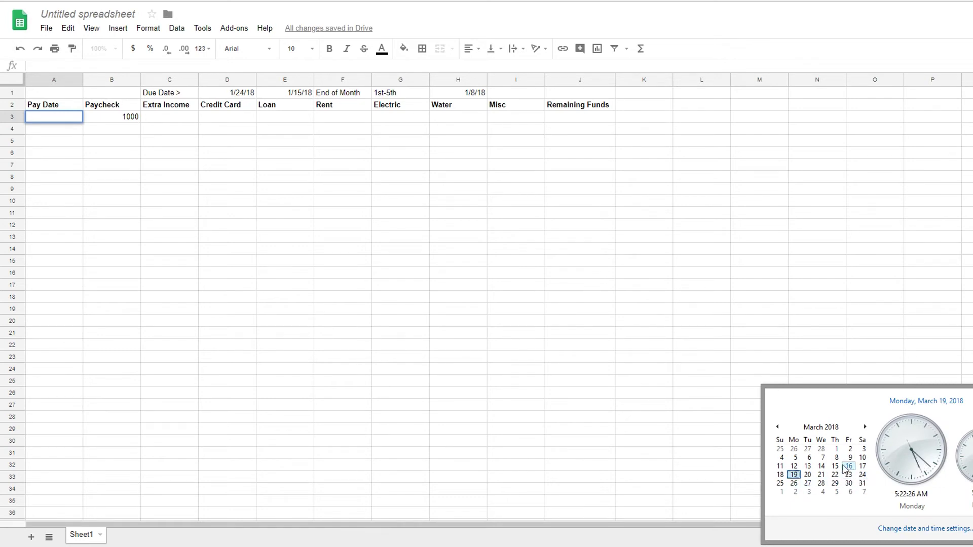
left_click(45, 118)
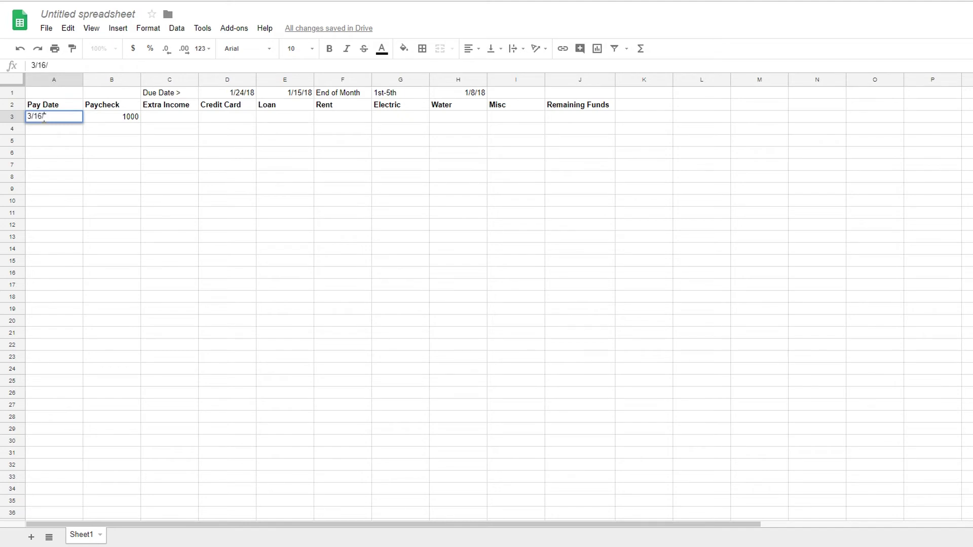
key("Return")
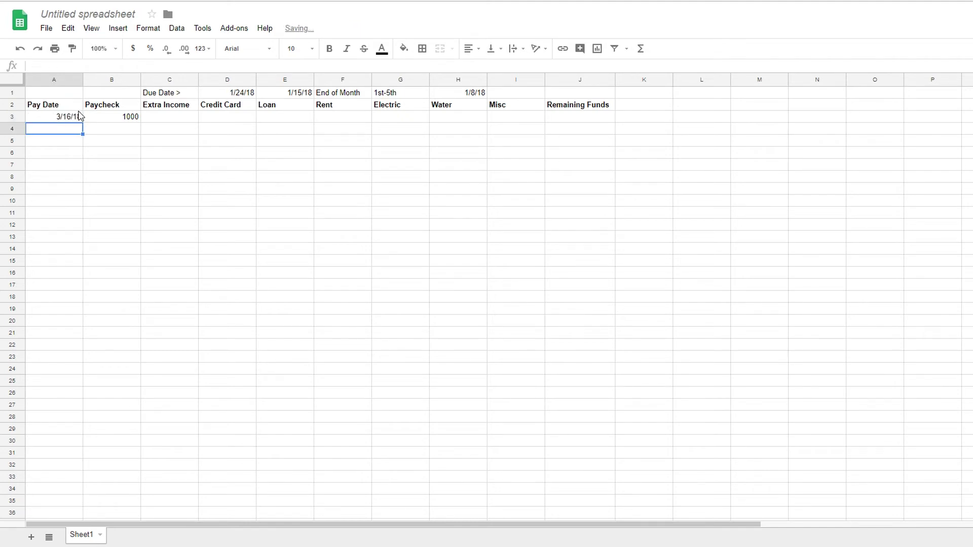
Add the pay dates 3/30/18, 4/13/18 and 4/27/18 in A4:A6.
left_click(963, 546)
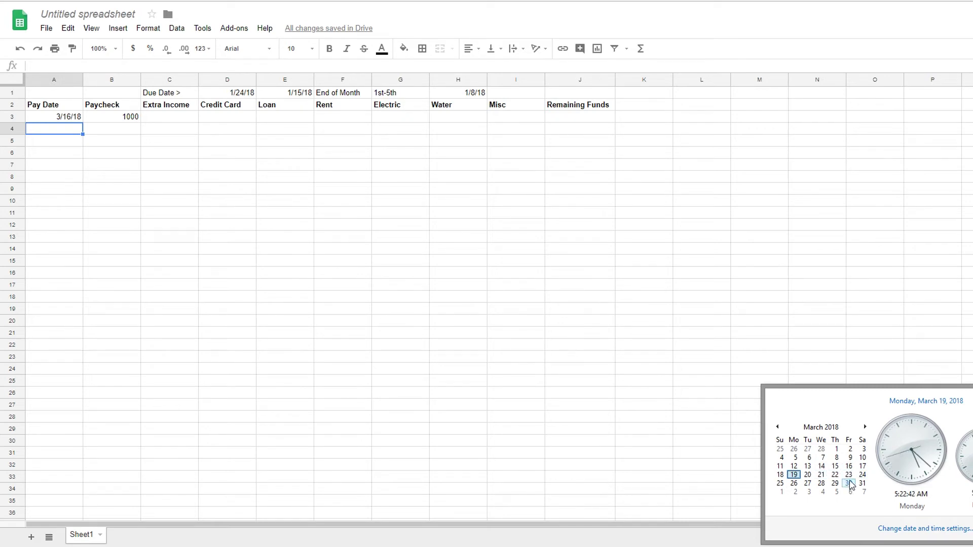
left_click(65, 133)
double_click(66, 134)
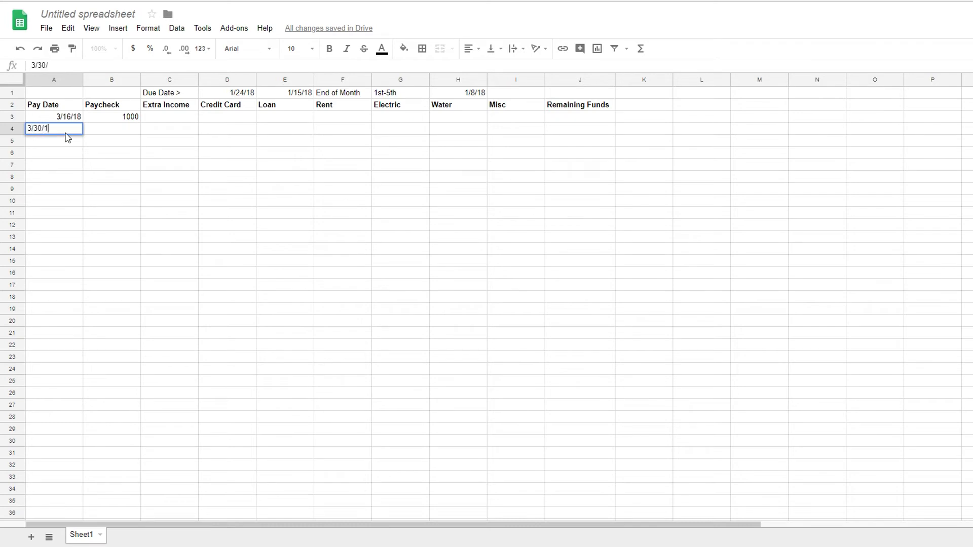
key("Return")
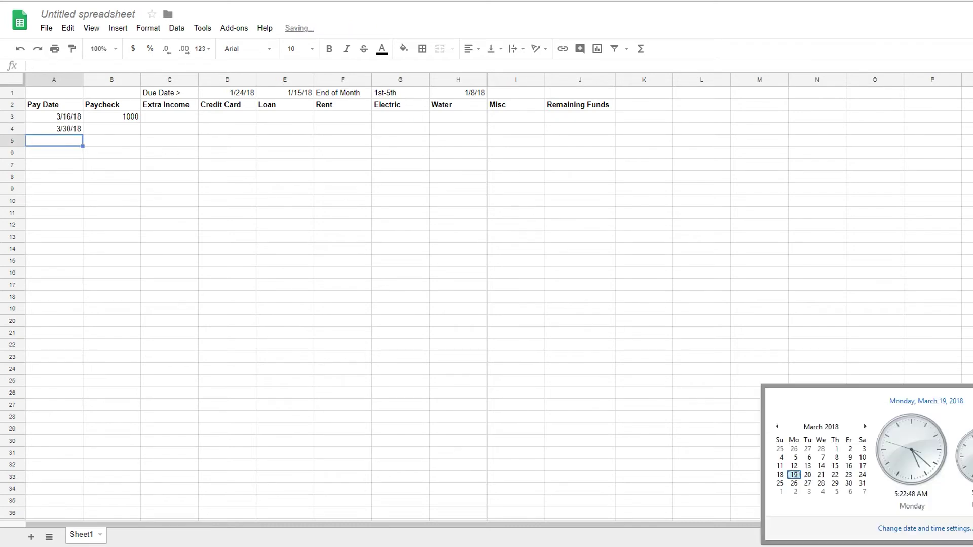
left_click(865, 428)
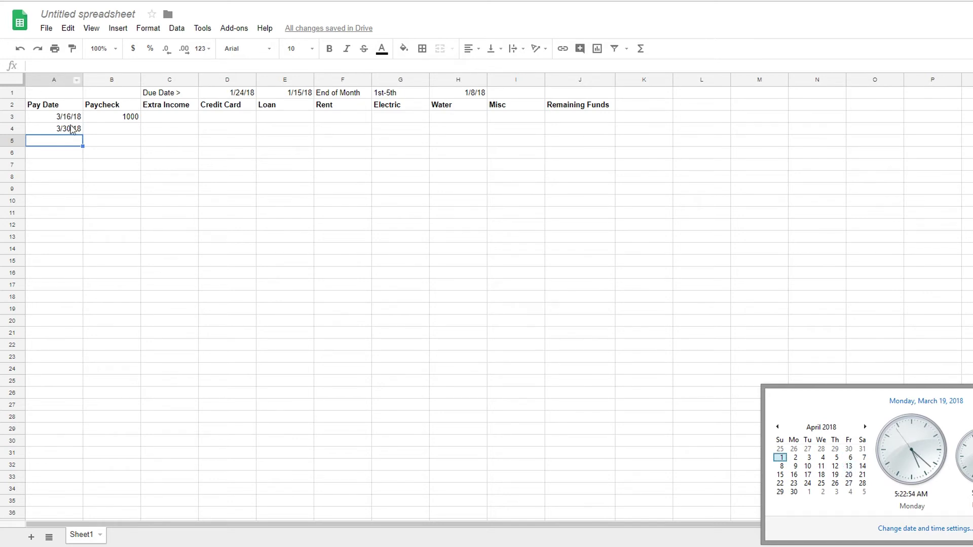
double_click(66, 142)
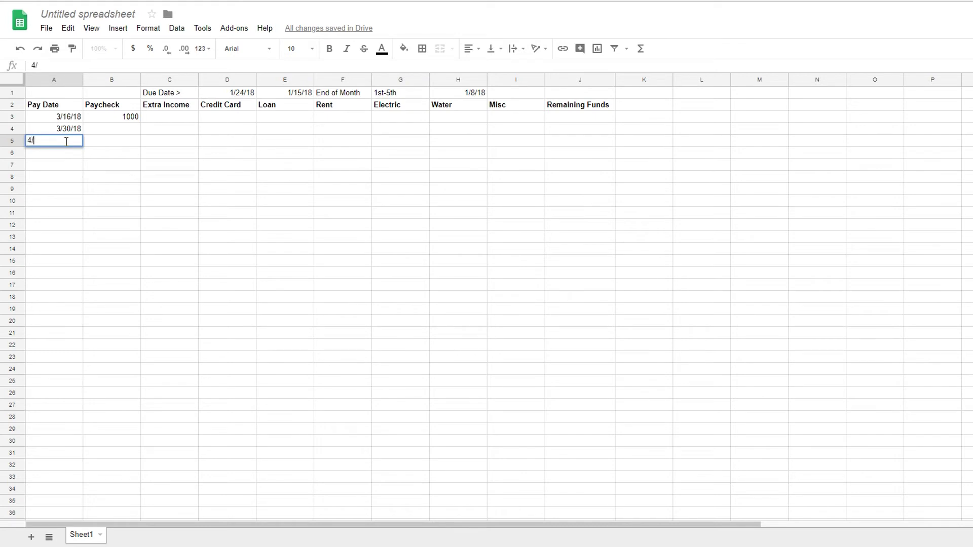
type("4/13/18")
key("Return")
type("4/2")
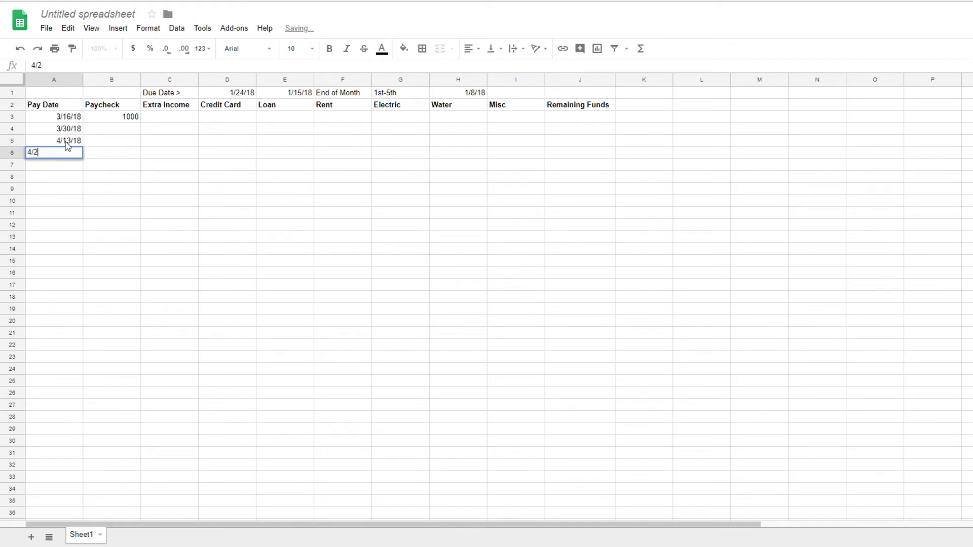
type("7/18")
key("Return")
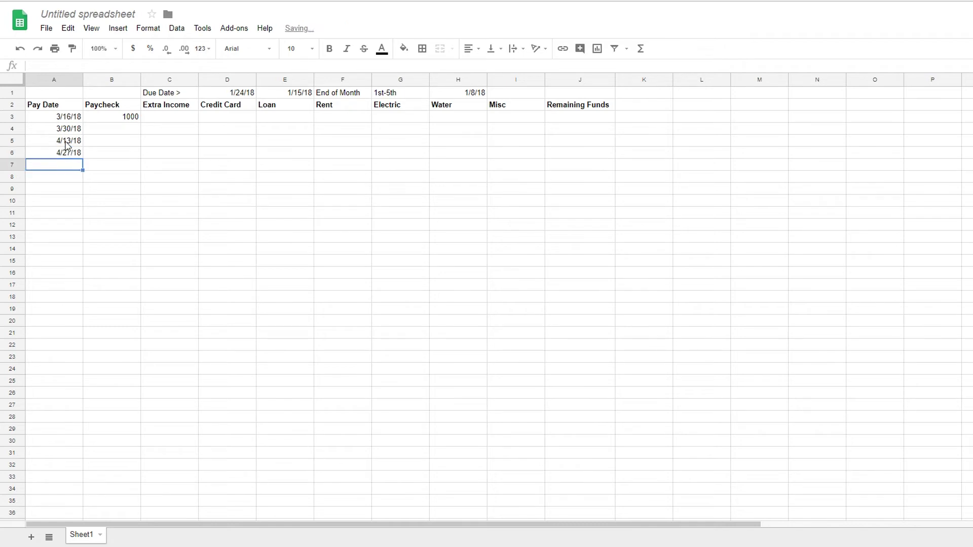
left_click(138, 118)
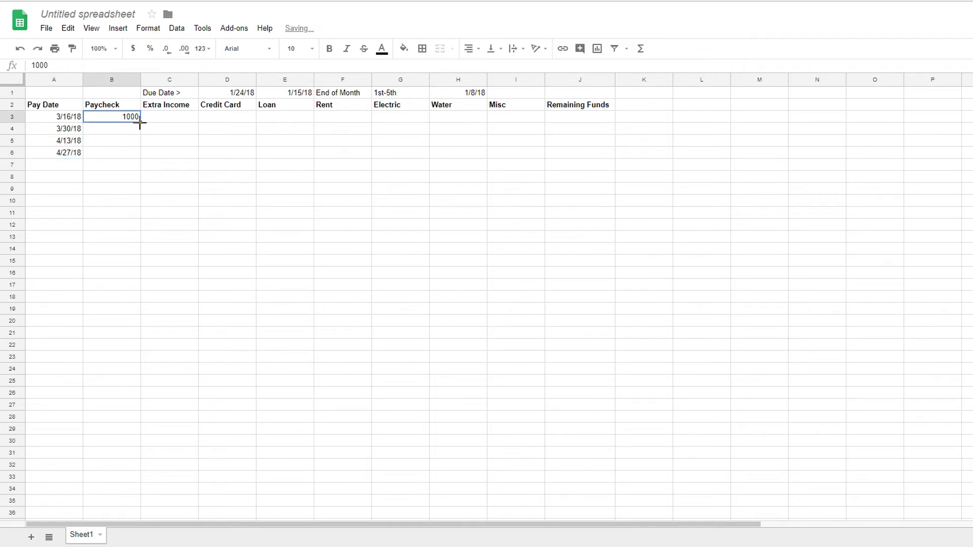
Fill 1000 down into B4:B6, then clear those copies.
left_click_drag(140, 122, 134, 152)
left_click(131, 130)
left_click(129, 157, "shift")
key("Delete")
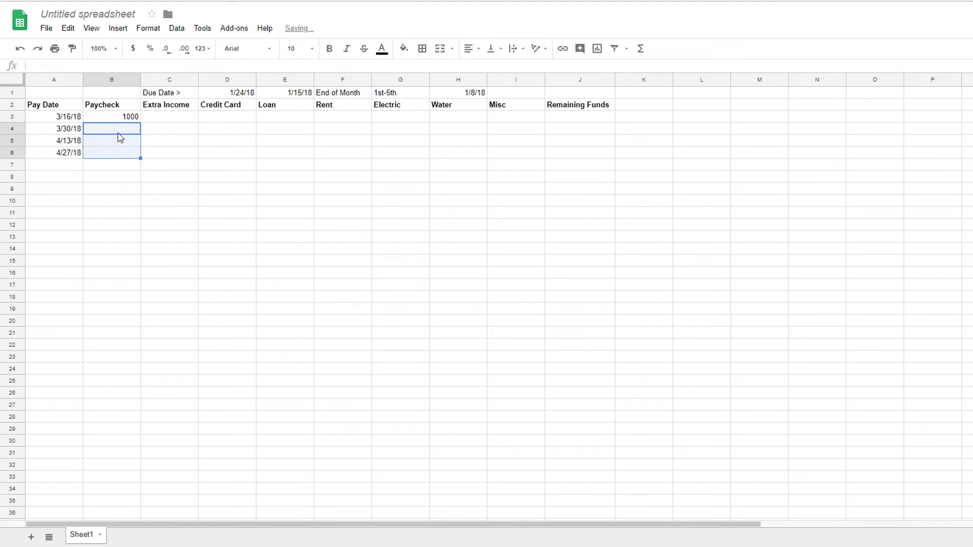
Keep B3 at 1000 and enter 1000 as the B4 paycheck.
left_click(130, 119)
left_click(68, 68)
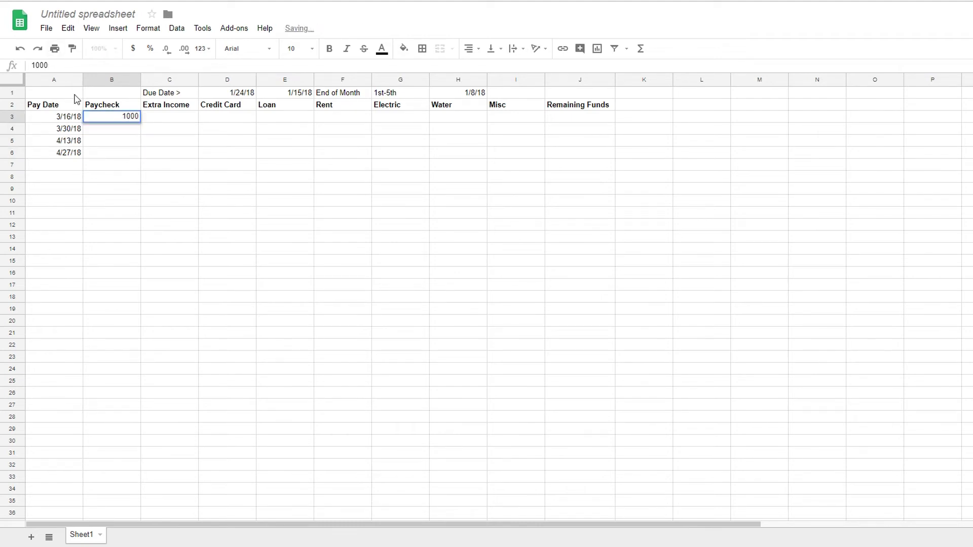
type("+")
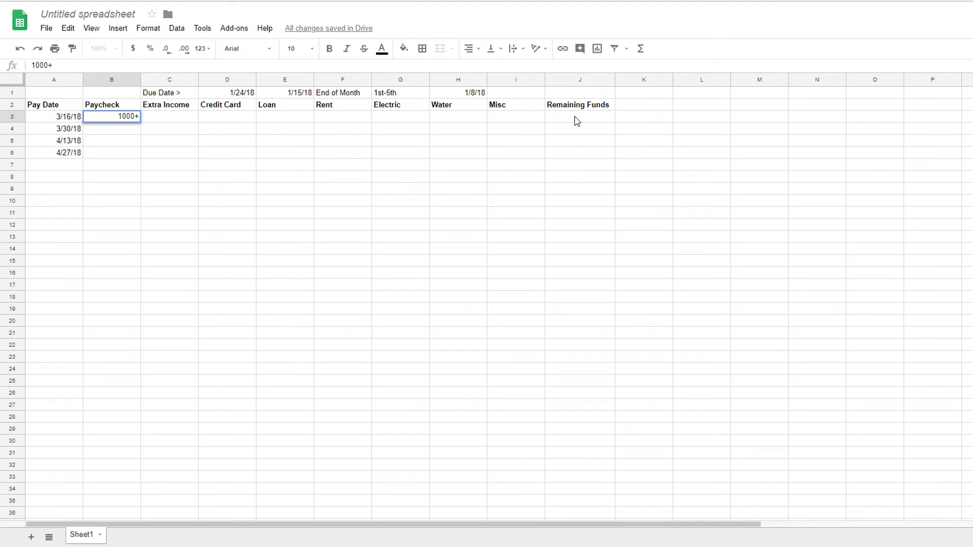
left_click(144, 129)
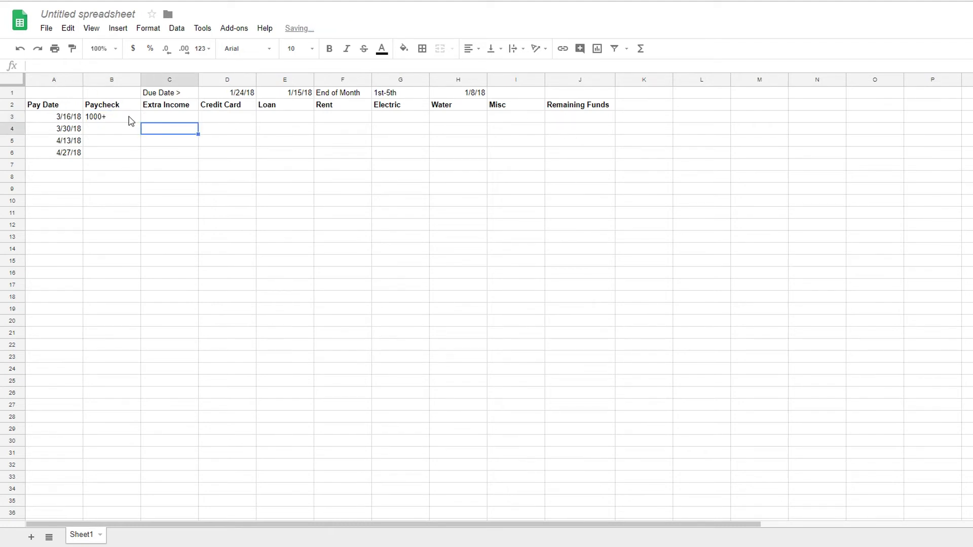
double_click(118, 114)
key("BackSpace")
left_click(124, 132)
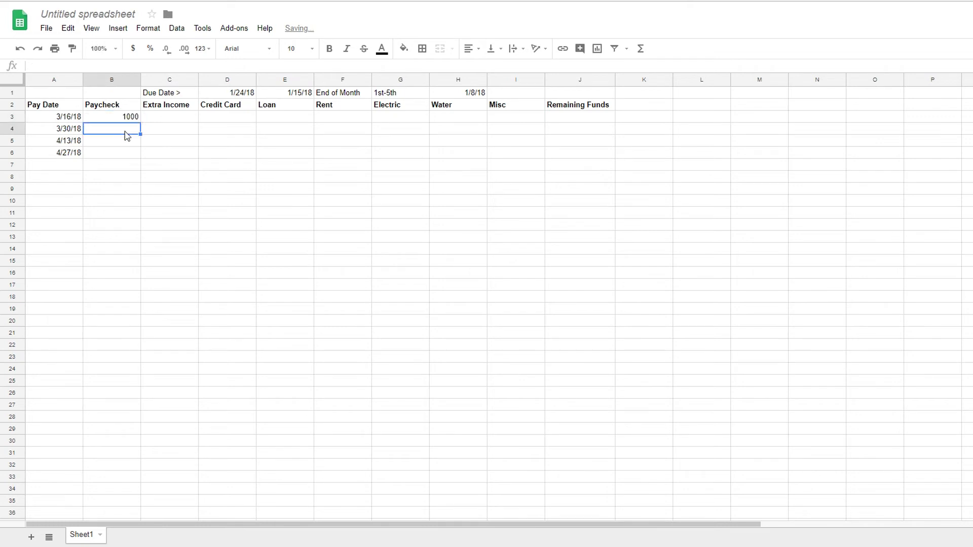
type("1000")
key("Return")
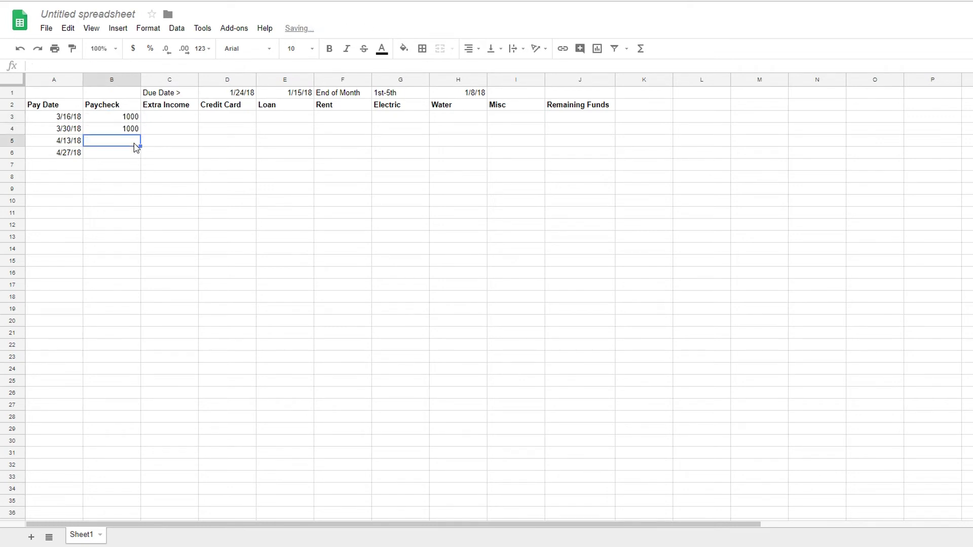
Extend B4's entry to 1000+J3, referencing the Remaining Funds cell.
left_click(130, 129)
left_click(94, 63)
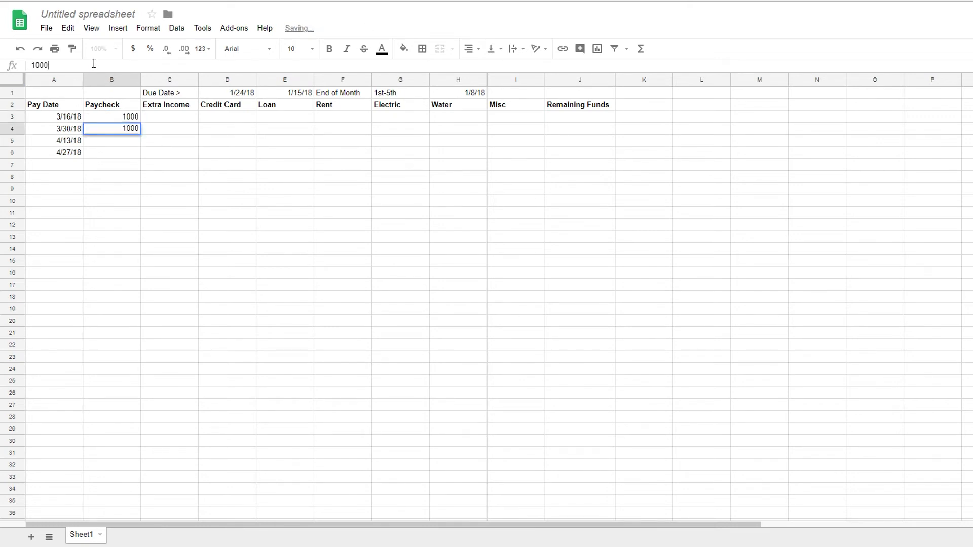
type("+")
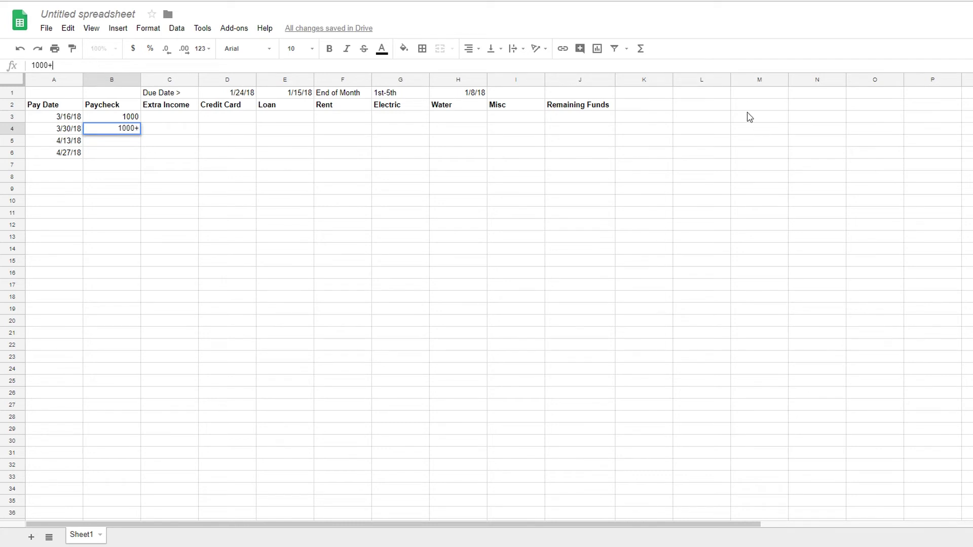
left_click(565, 122)
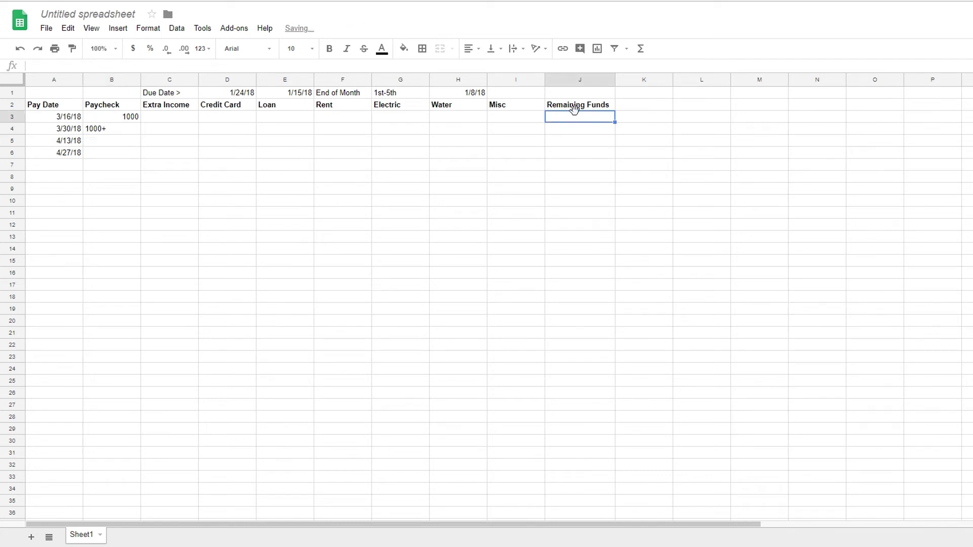
double_click(126, 133)
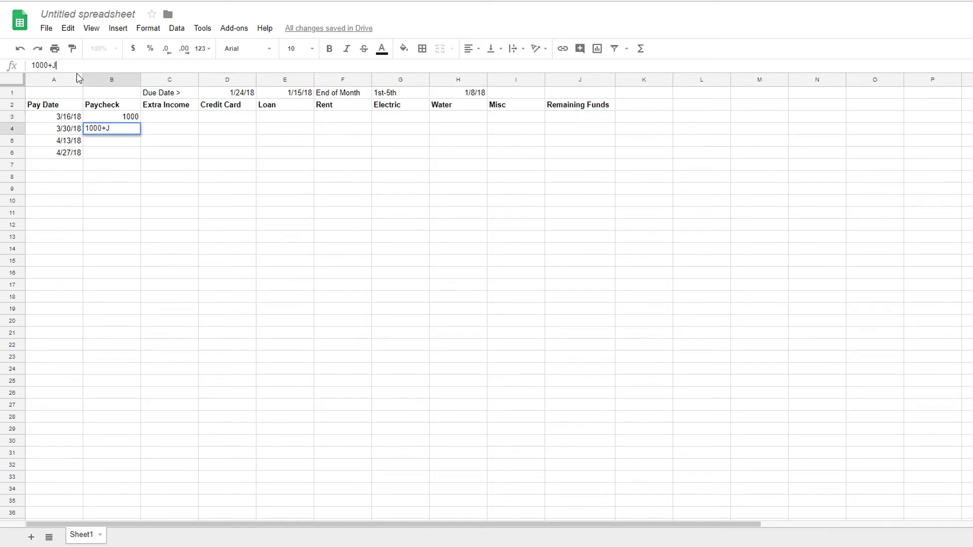
key("Return")
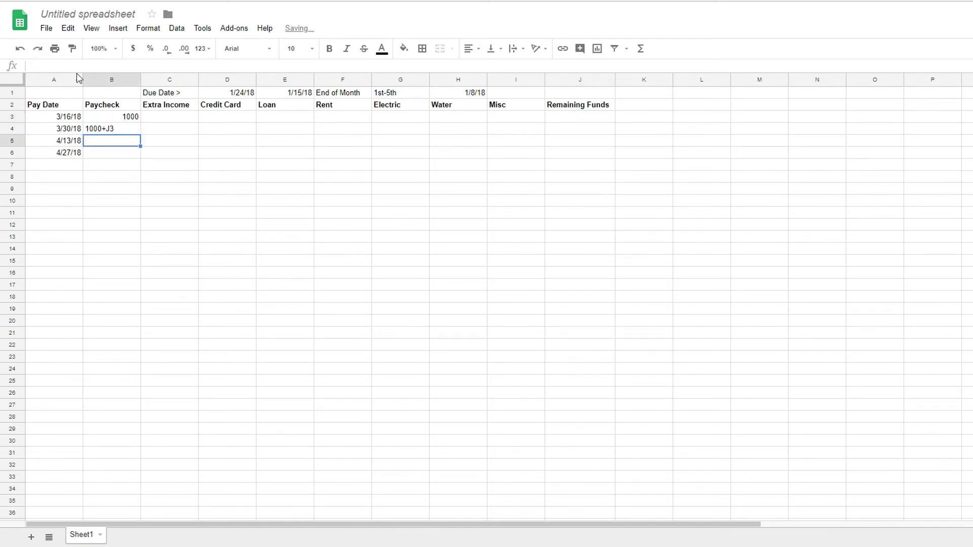
Make B4 the formula =1000+J3, removing a stray B5 reference.
left_click(123, 130)
left_click(34, 66)
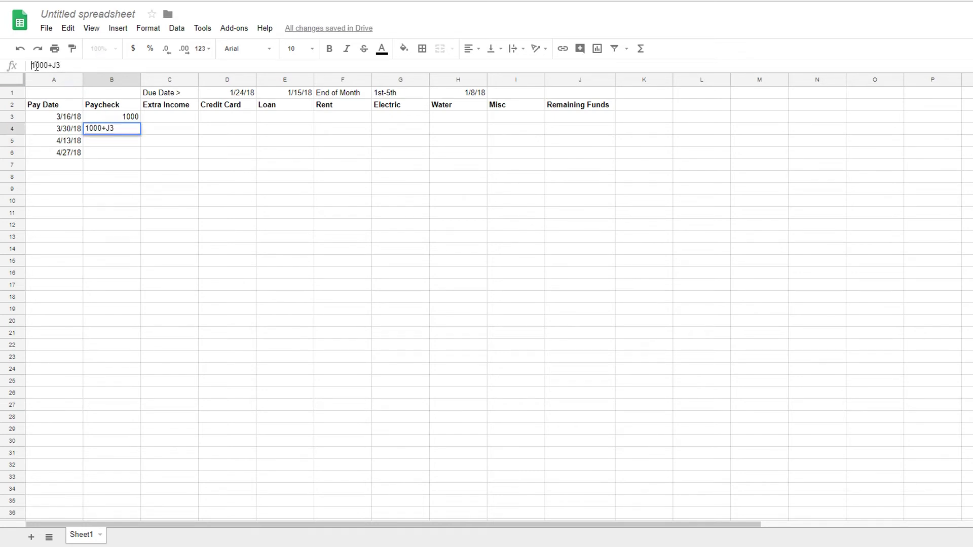
type("=")
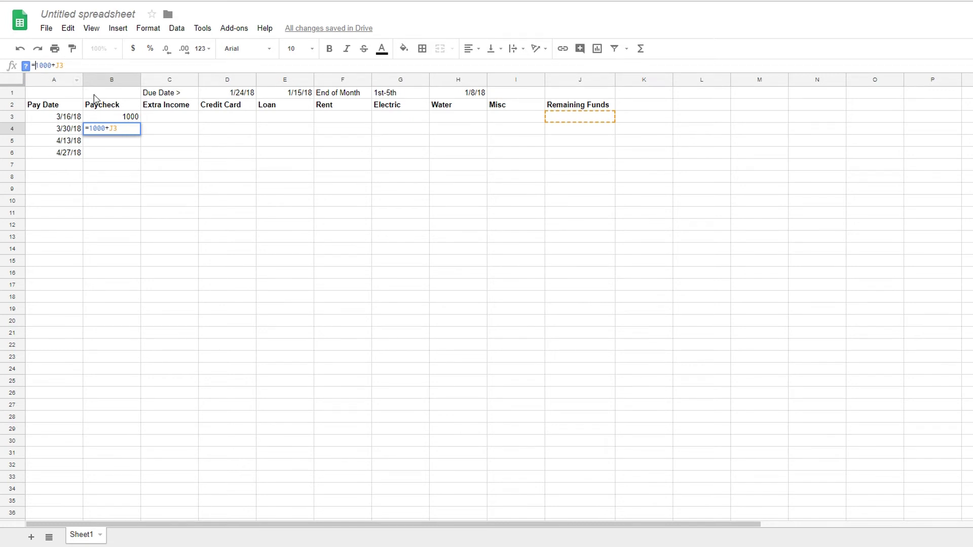
left_click(137, 143)
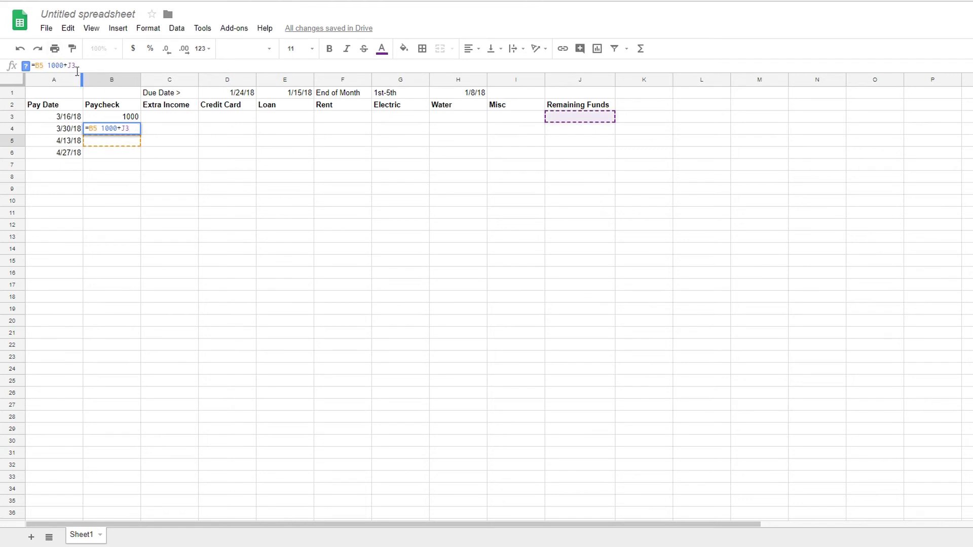
left_click(50, 68)
key("BackSpace")
key("BackSpace")
key("BackSpace")
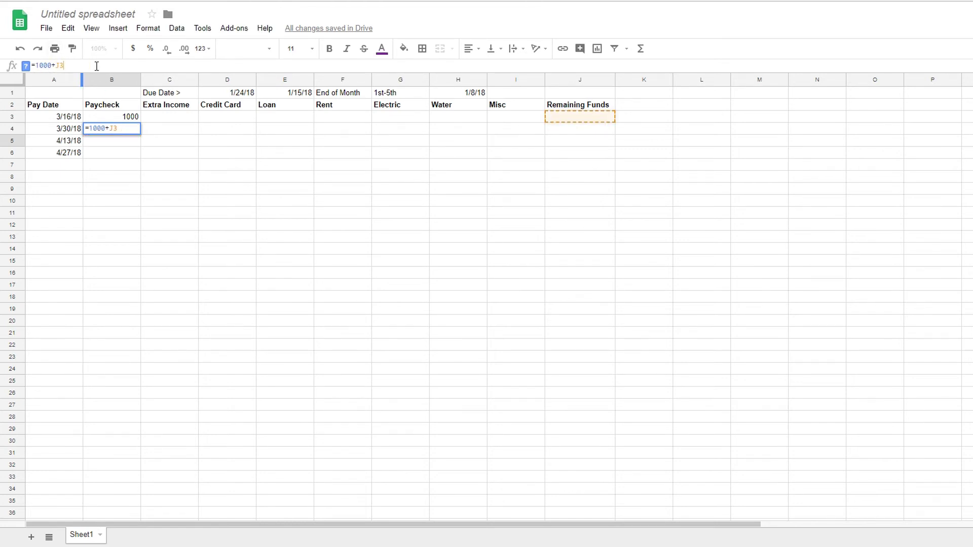
key("Return")
left_click(130, 128)
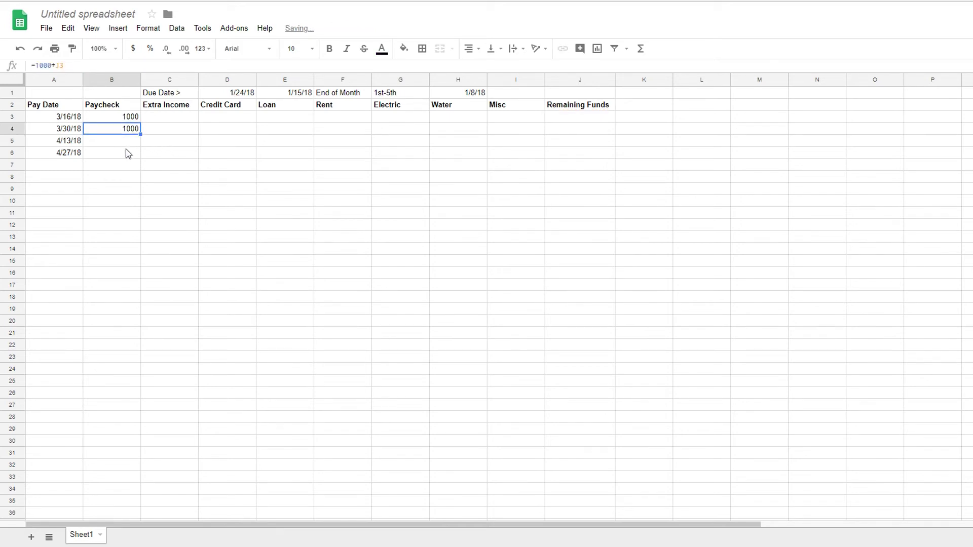
left_click(74, 66)
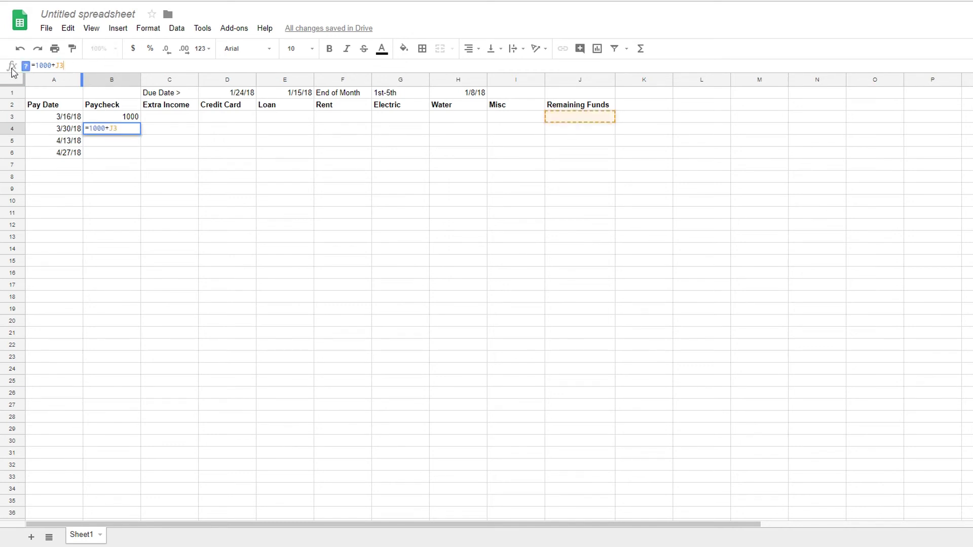
key("Return")
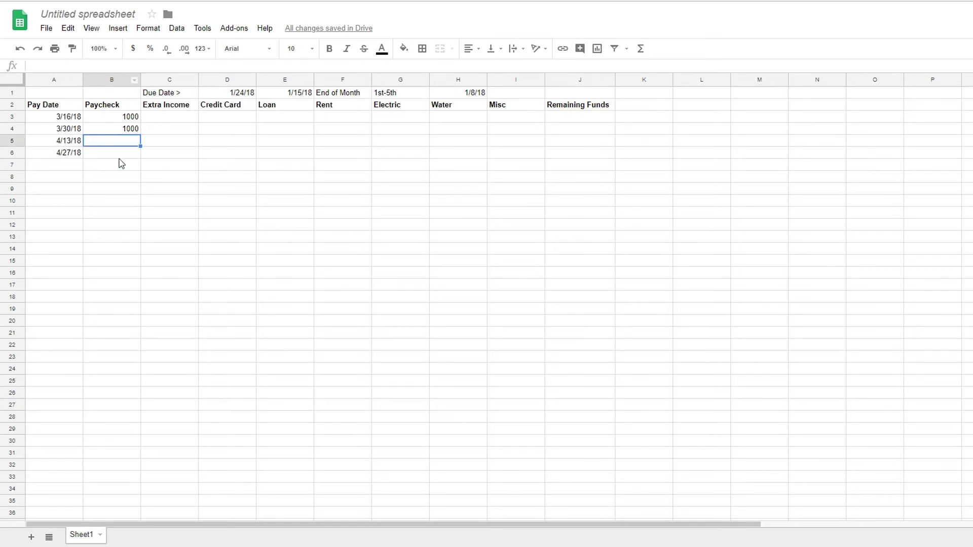
left_click(134, 130)
mouse_move(139, 134)
left_mouse_down()
mouse_move(132, 154)
mouse_move(138, 133)
left_mouse_up()
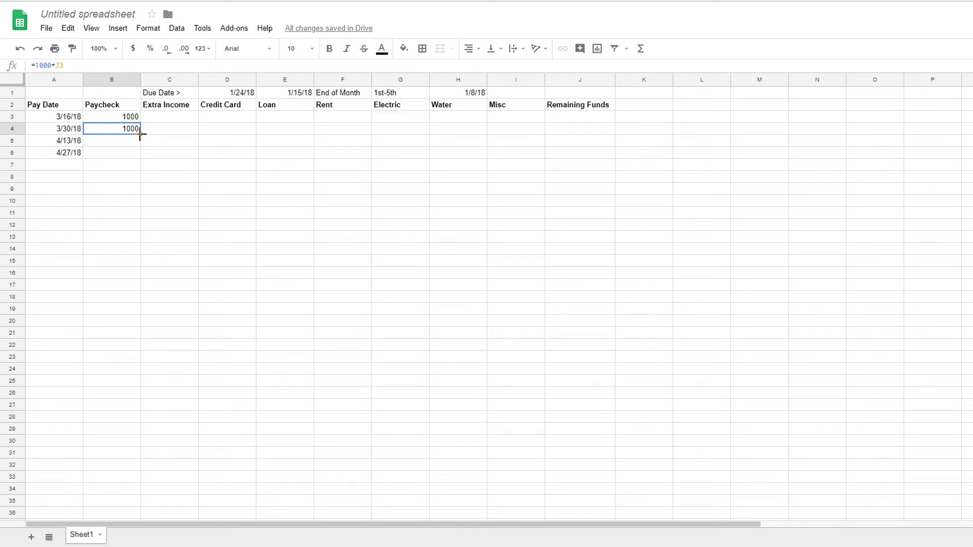
left_click_drag(140, 134, 140, 156)
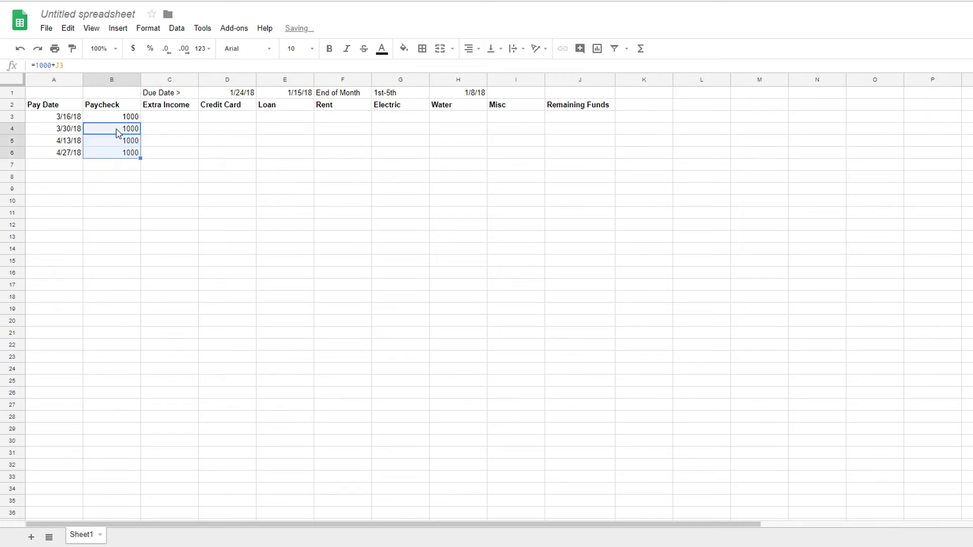
left_click(118, 131)
left_click(124, 144)
left_click(127, 155)
left_click(130, 138)
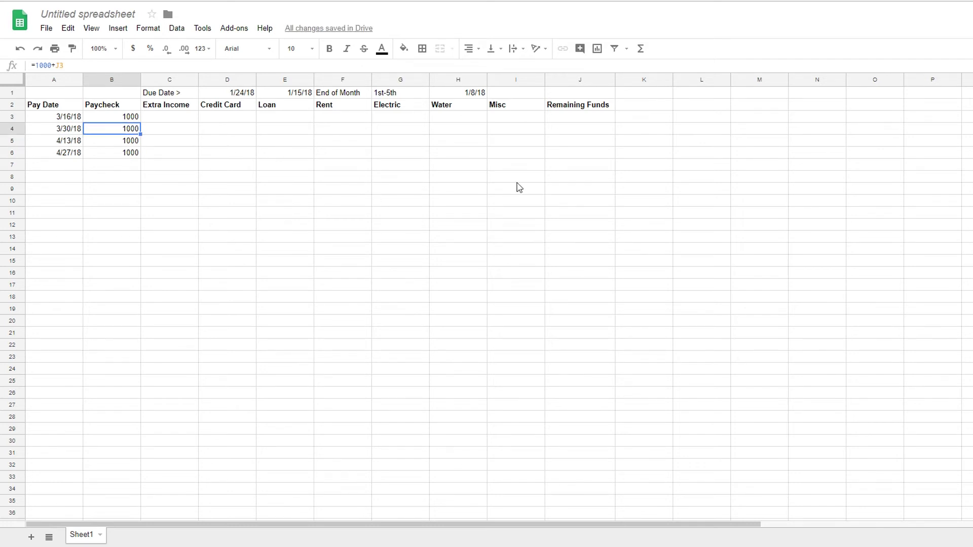
left_click(587, 117)
left_click_drag(586, 122, 583, 136)
left_click(589, 119)
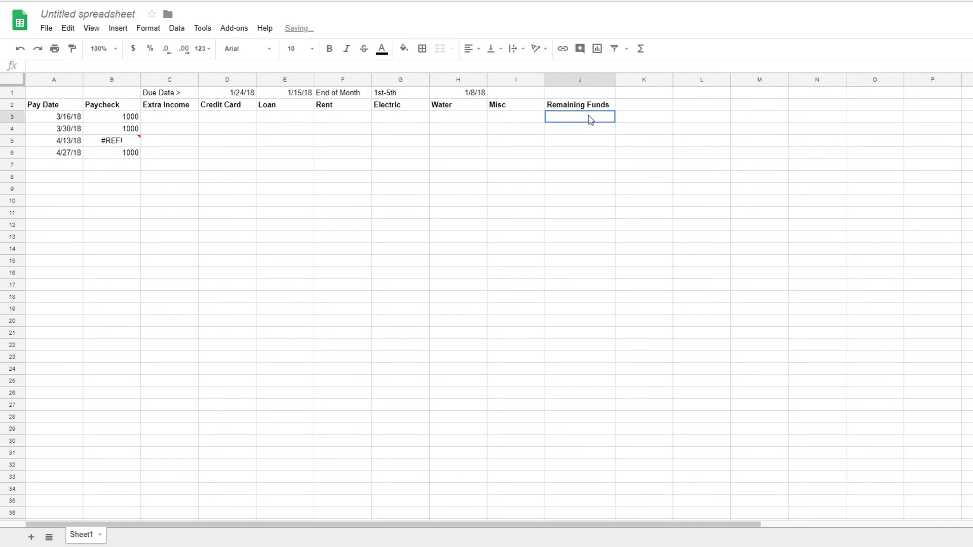
left_click(589, 134)
left_click(586, 145)
left_click(597, 139)
left_click_drag(595, 134, 596, 140)
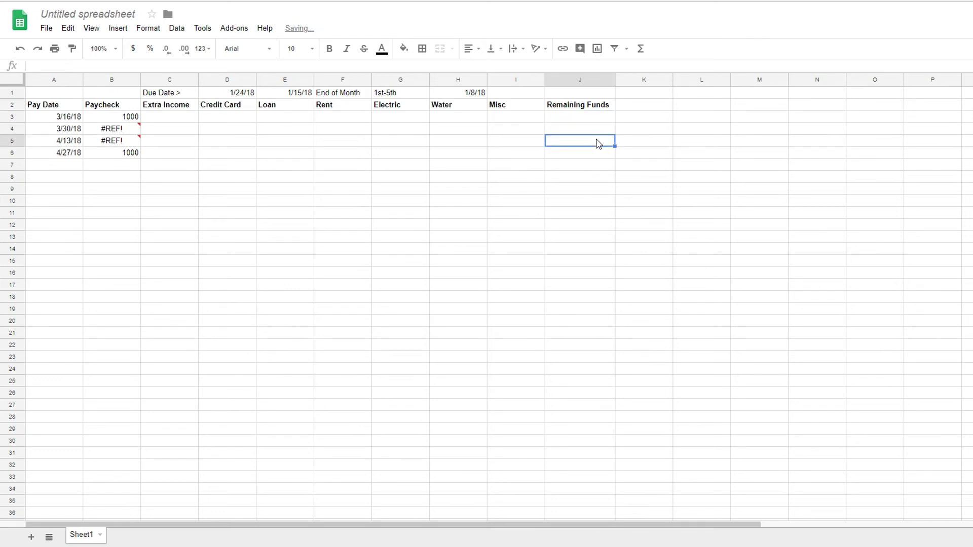
left_click(590, 122)
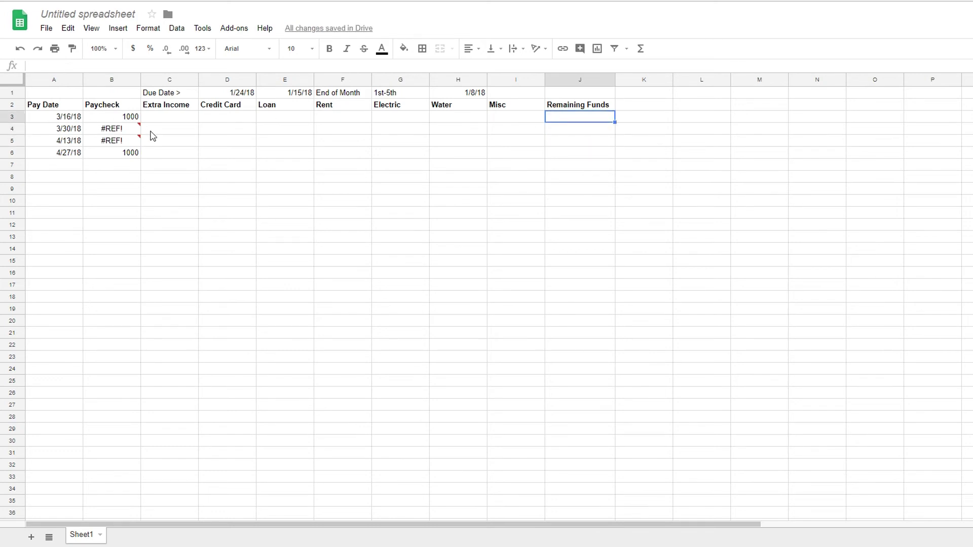
key("ctrl+z")
key("ctrl+z")
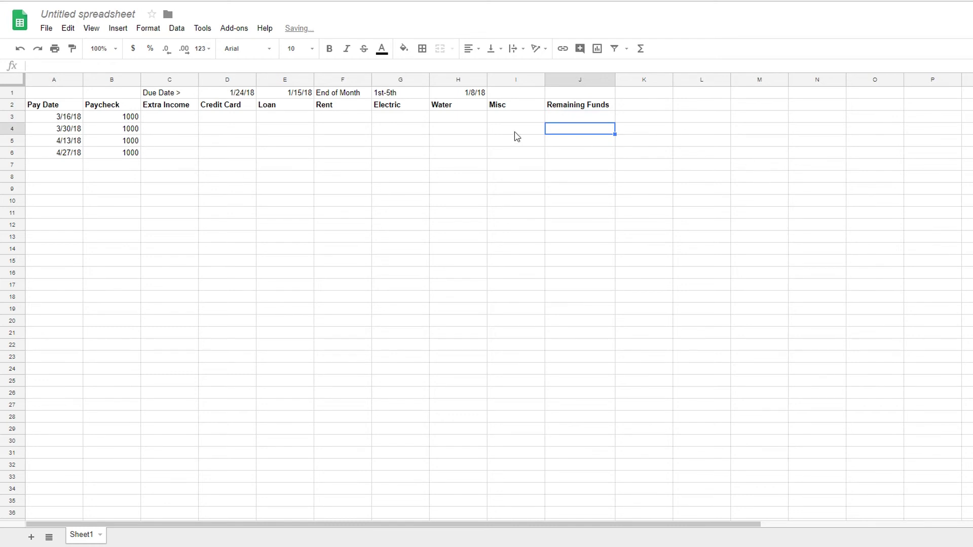
left_click(126, 132)
left_click(126, 143)
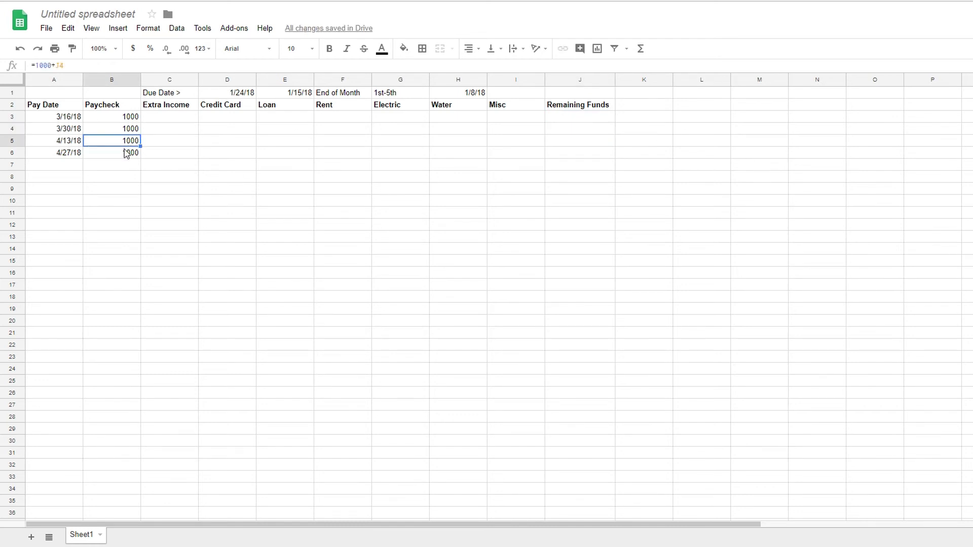
left_click(127, 153)
left_click(122, 118)
left_click(129, 131)
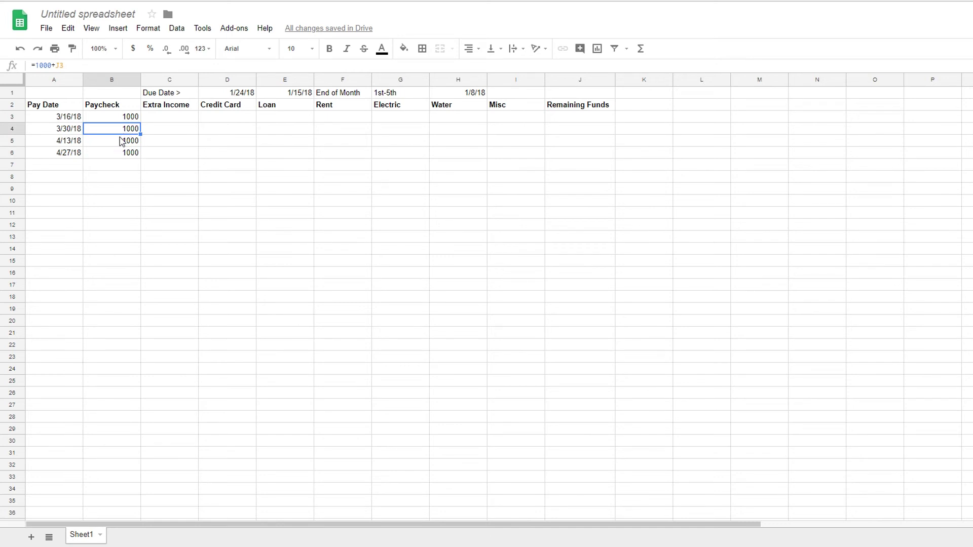
left_click(122, 141)
left_click(122, 154)
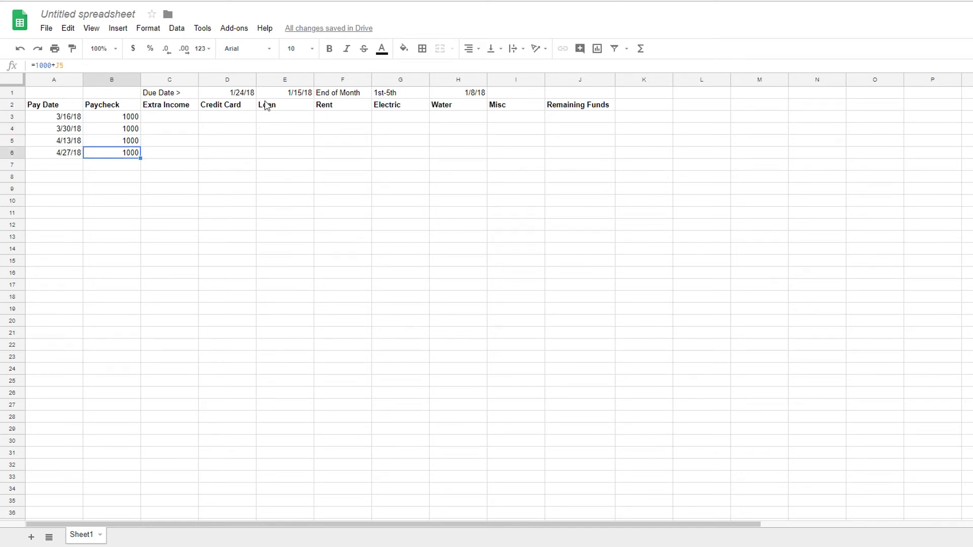
left_click(173, 118)
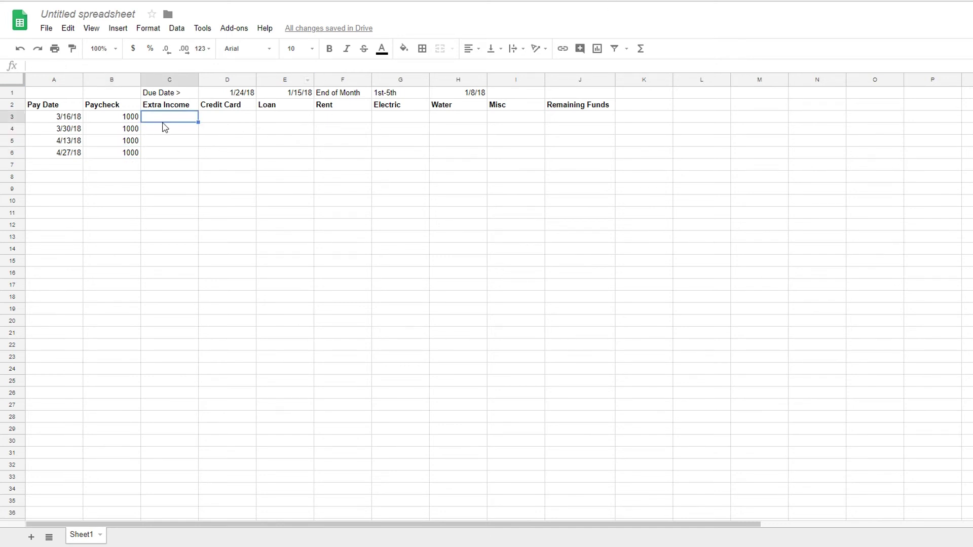
left_click(174, 141)
Enter 438 as the first Credit Card payment and 250 as the first Loan payment.
left_click(242, 120)
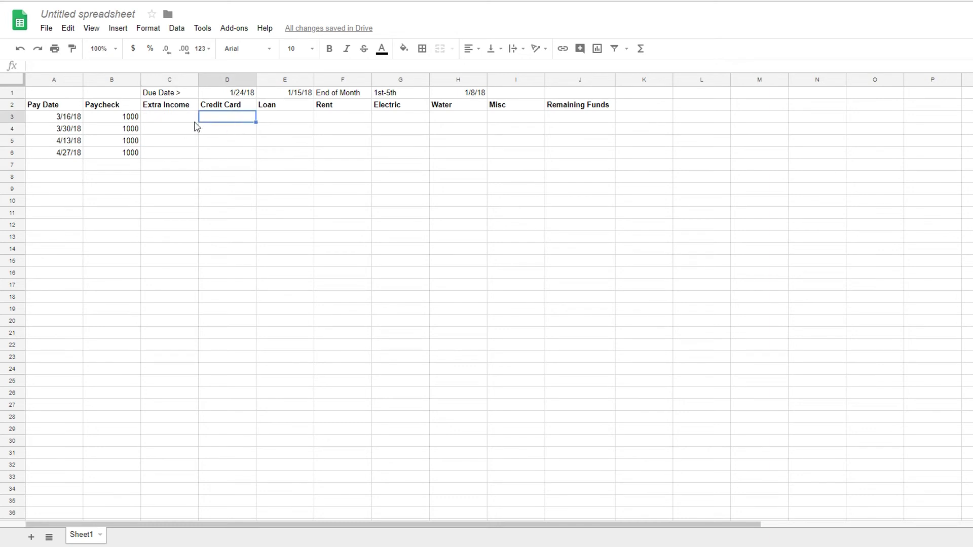
double_click(236, 122)
type("438")
left_click(281, 122)
double_click(279, 117)
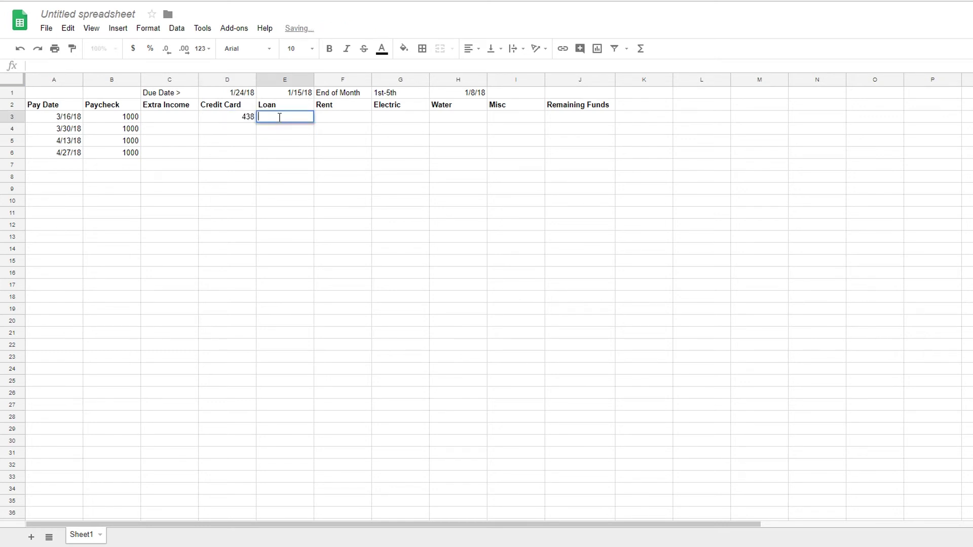
type("250")
key("Return")
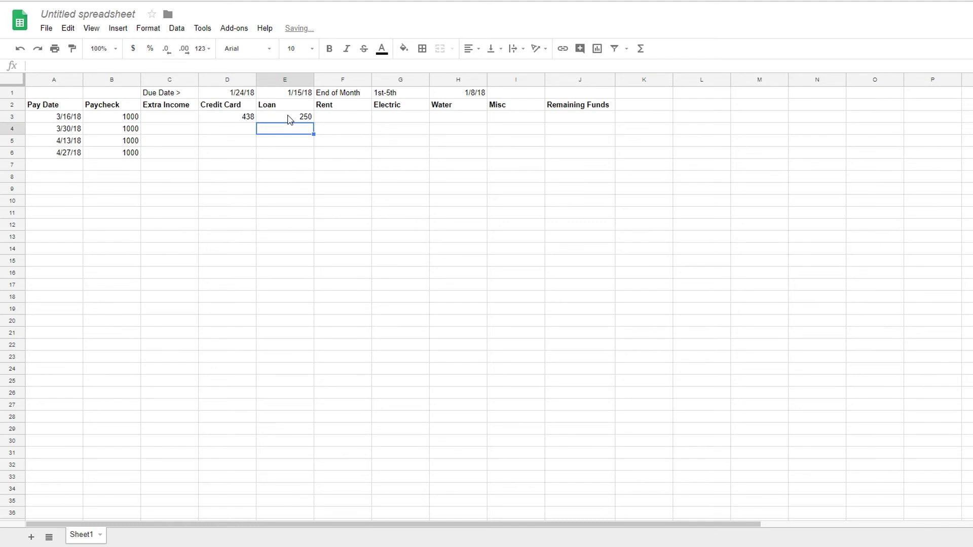
Review the first row's Rent, Loan and Credit Card cells, copying the 438 amount.
left_click(342, 110)
left_click(355, 119)
left_click(322, 130)
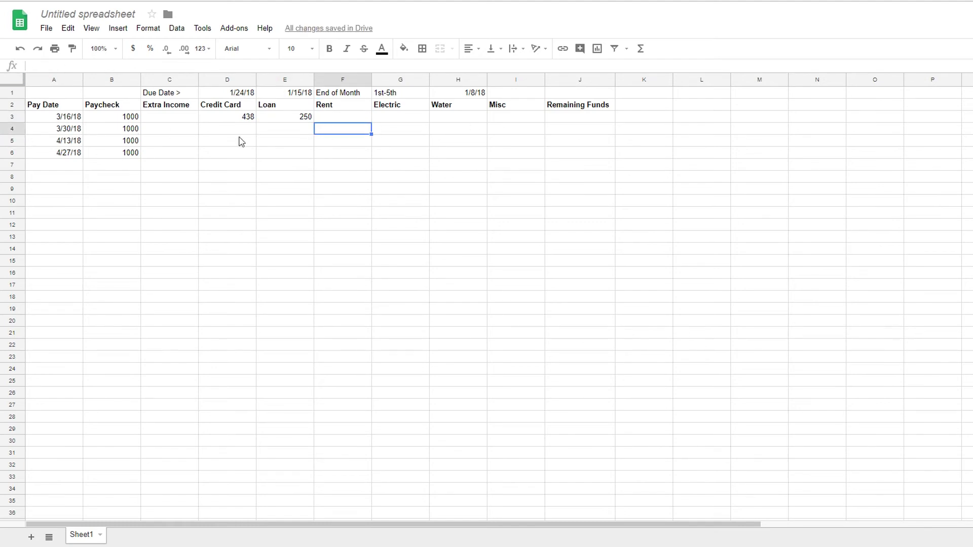
left_click(347, 121)
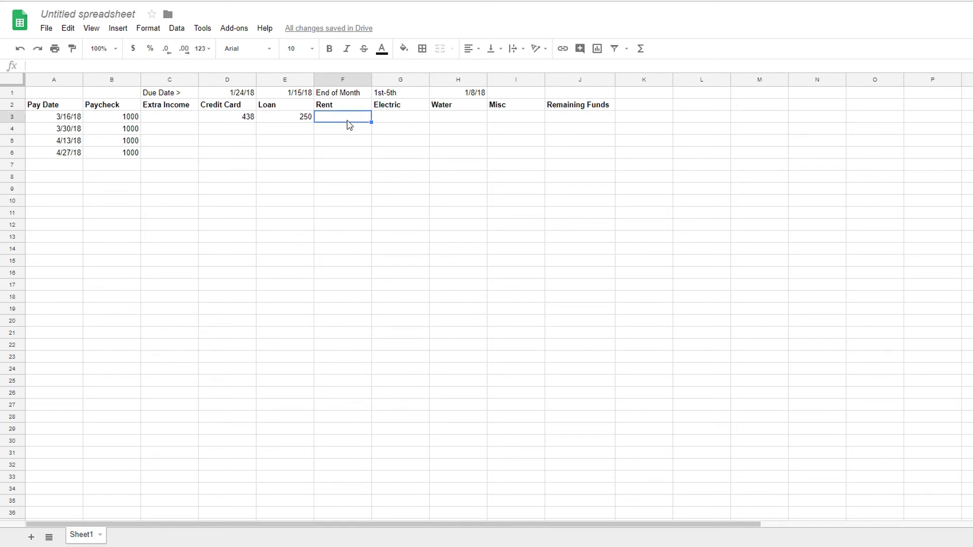
left_click(308, 121)
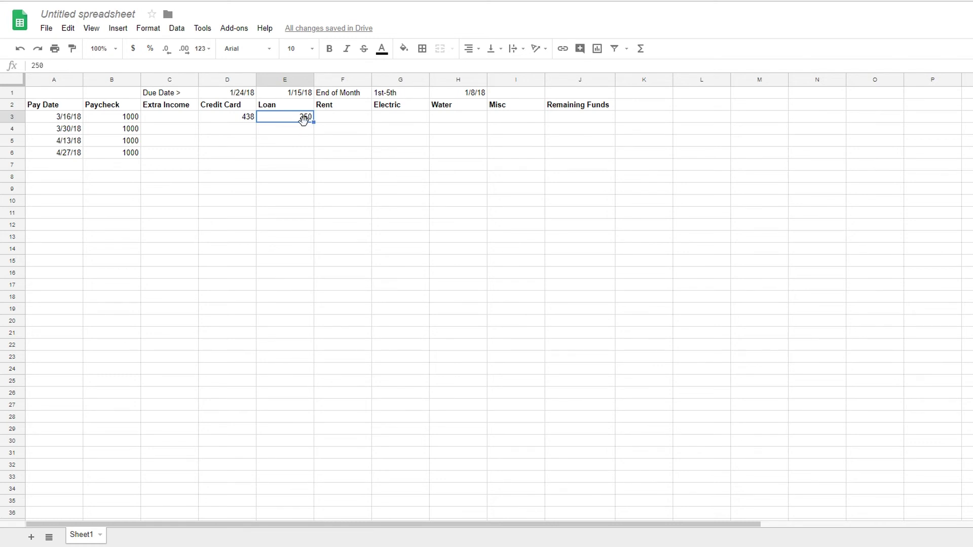
left_click(244, 122)
key("ctrl+c")
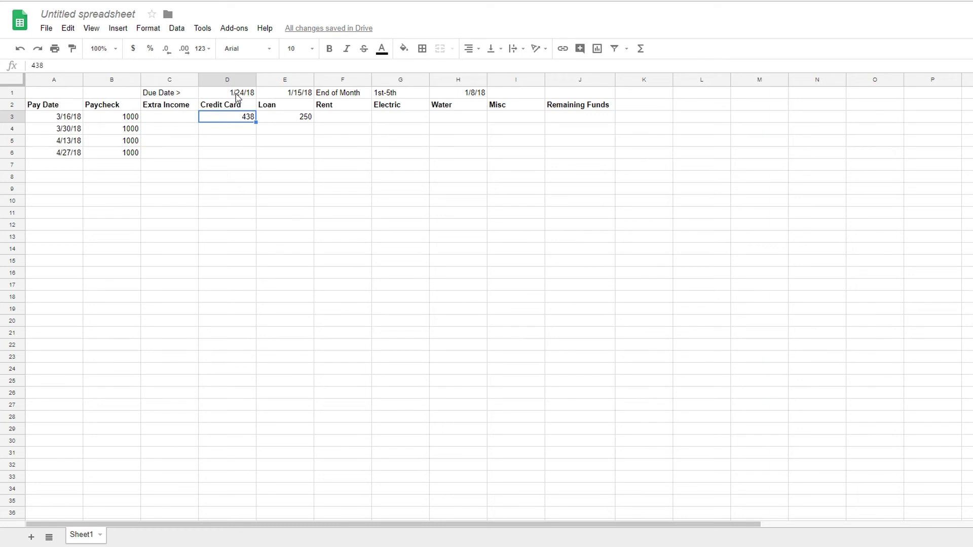
left_click(60, 133)
left_click(245, 121)
left_click(311, 121)
left_click(250, 120)
left_click(297, 119)
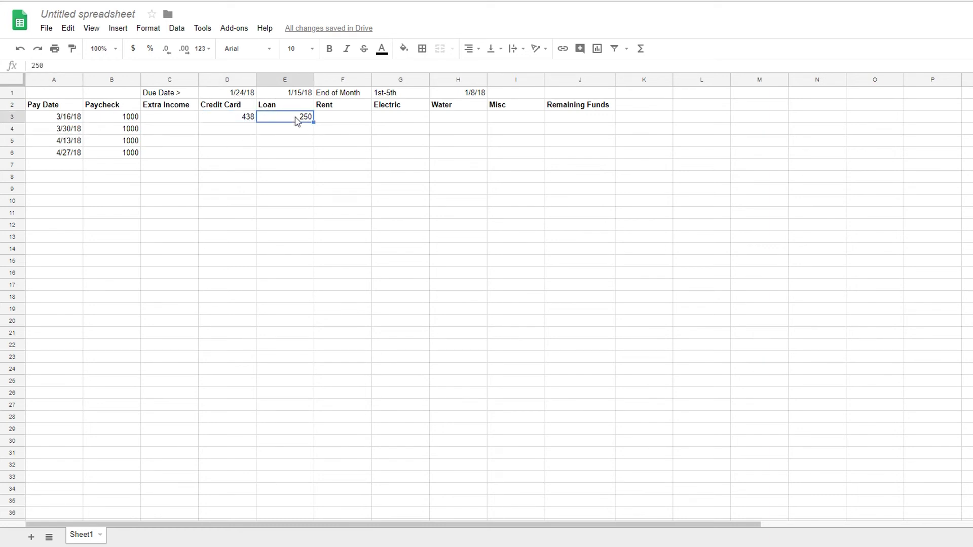
Clear the 250 Loan payment from the 3/16/18 row.
left_click(399, 118)
left_click(398, 144)
left_click(397, 135)
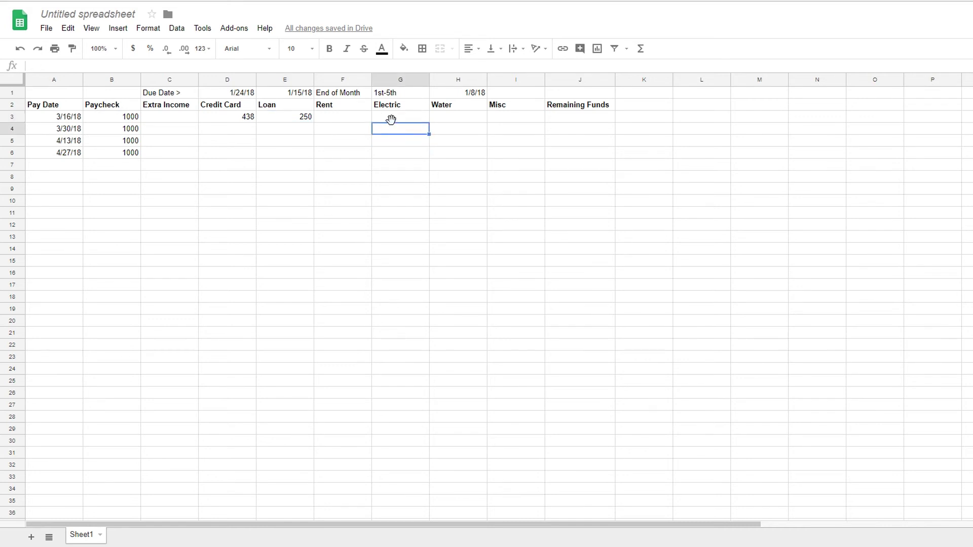
left_click(393, 120)
left_click(398, 129)
left_click(248, 120)
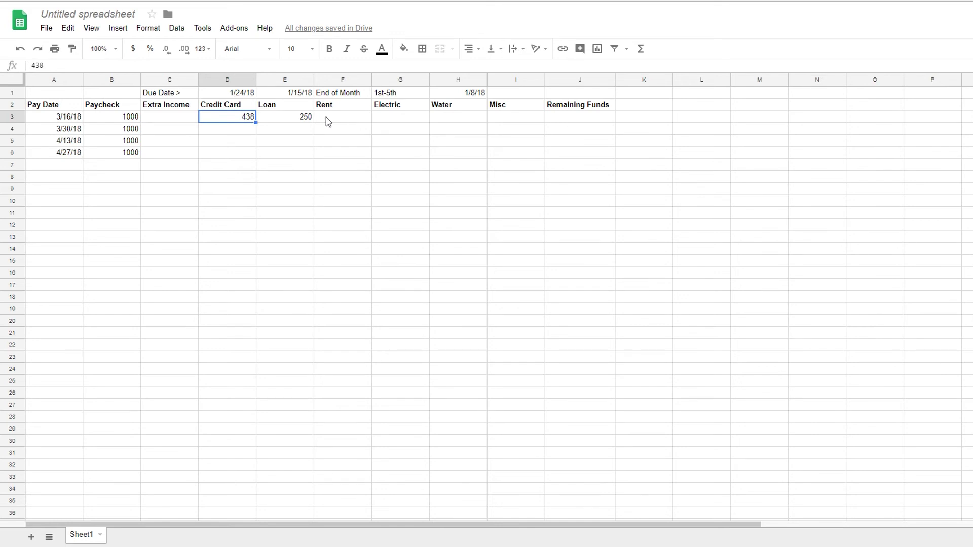
left_click(297, 122)
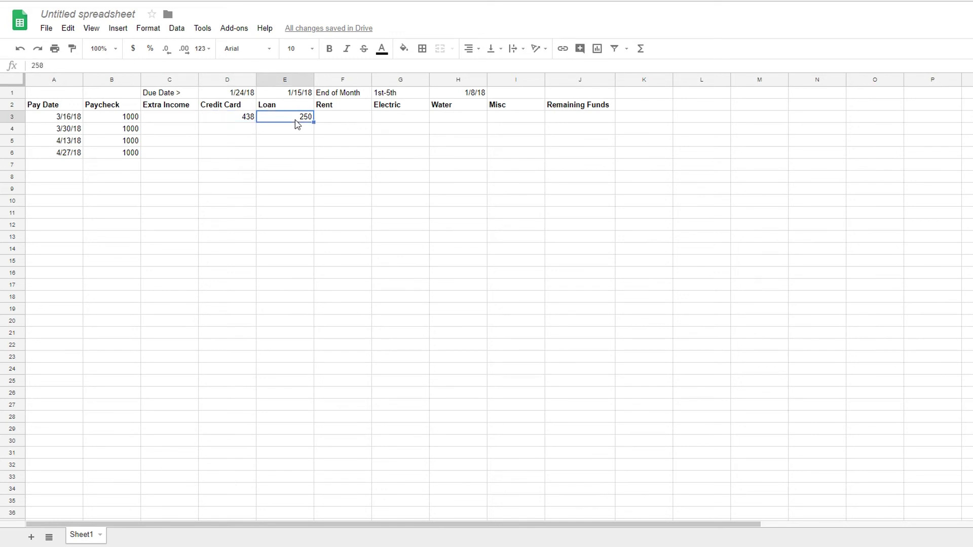
key("Delete")
left_click(324, 122)
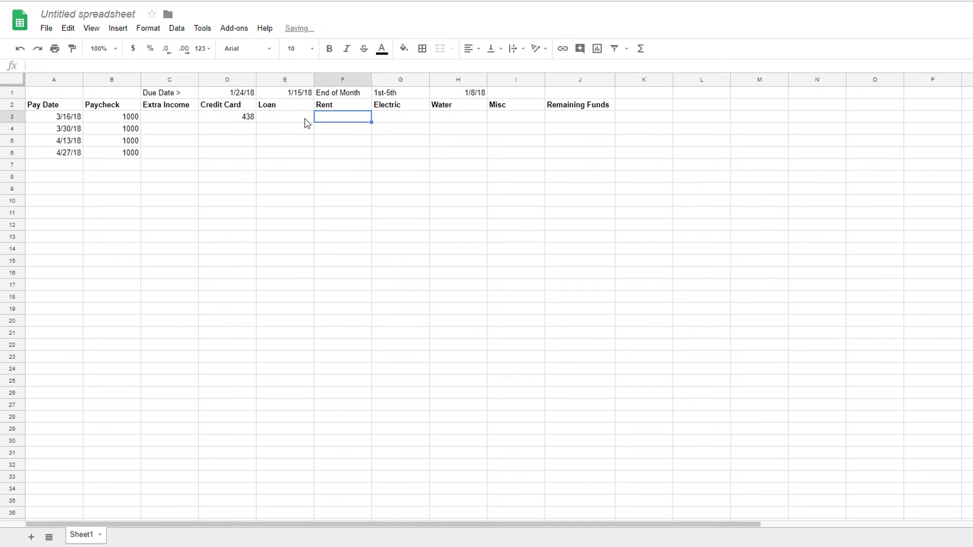
Enter 500 as the Rent for the 3/30/18 paycheck row.
left_click(333, 130)
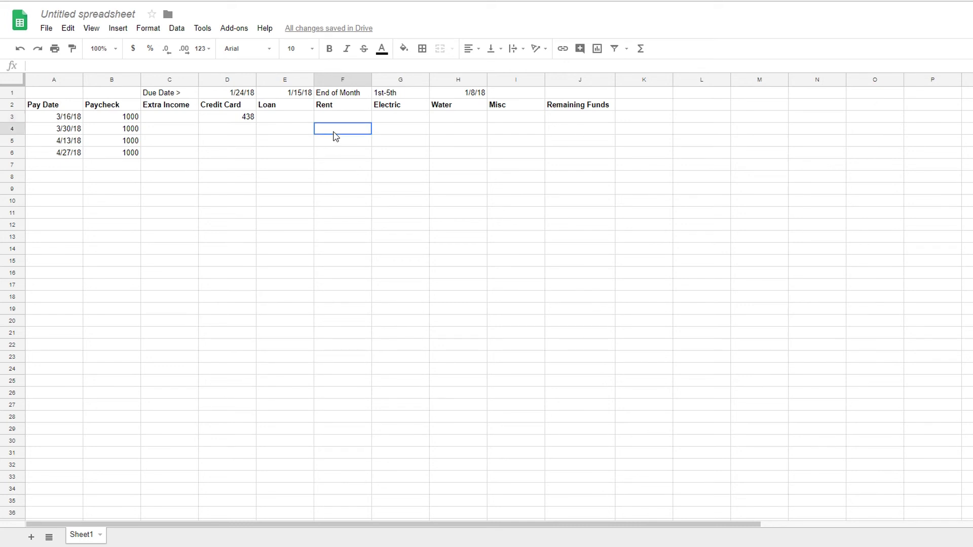
double_click(334, 129)
type("500")
key("Return")
Enter 278 as the Electric bill for the 4/13/18 row.
left_click(406, 120)
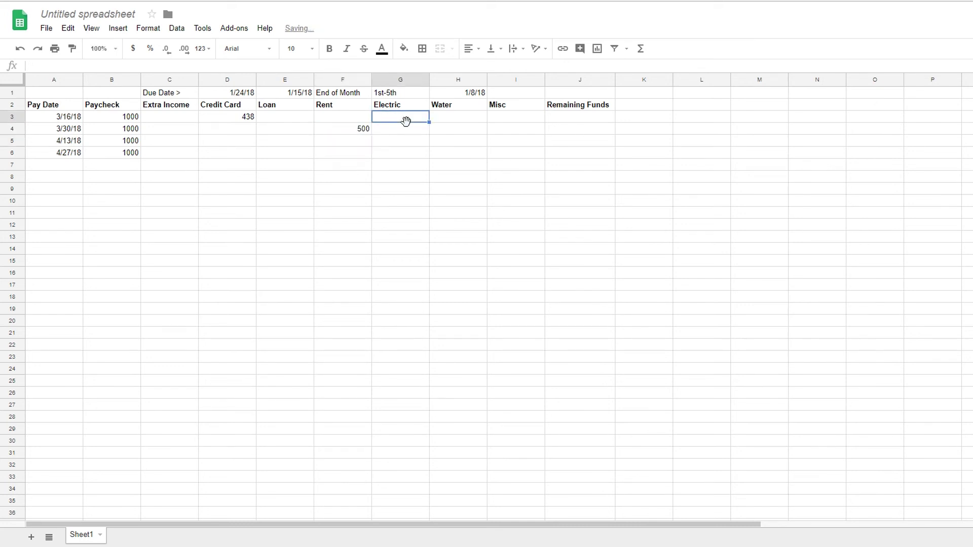
left_click(406, 133)
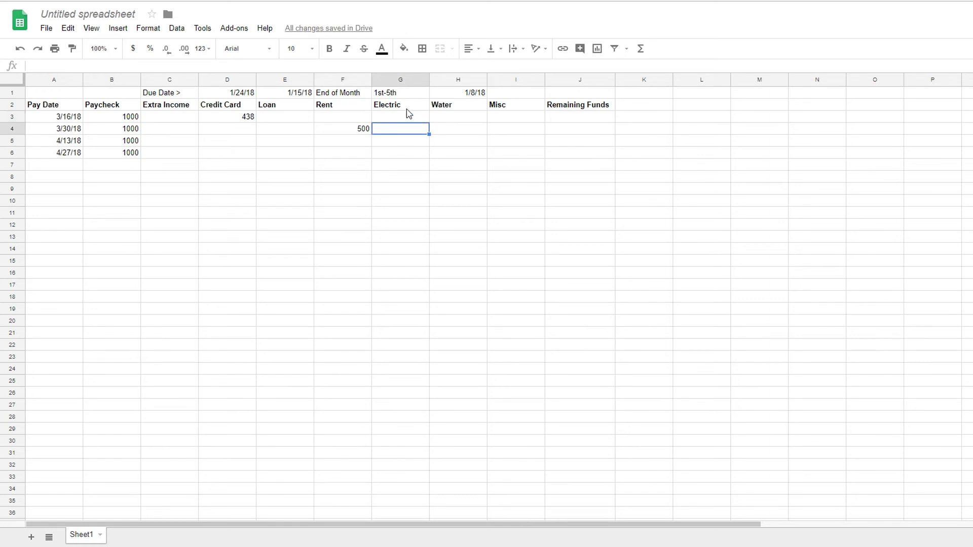
left_click(407, 107)
left_click(399, 141)
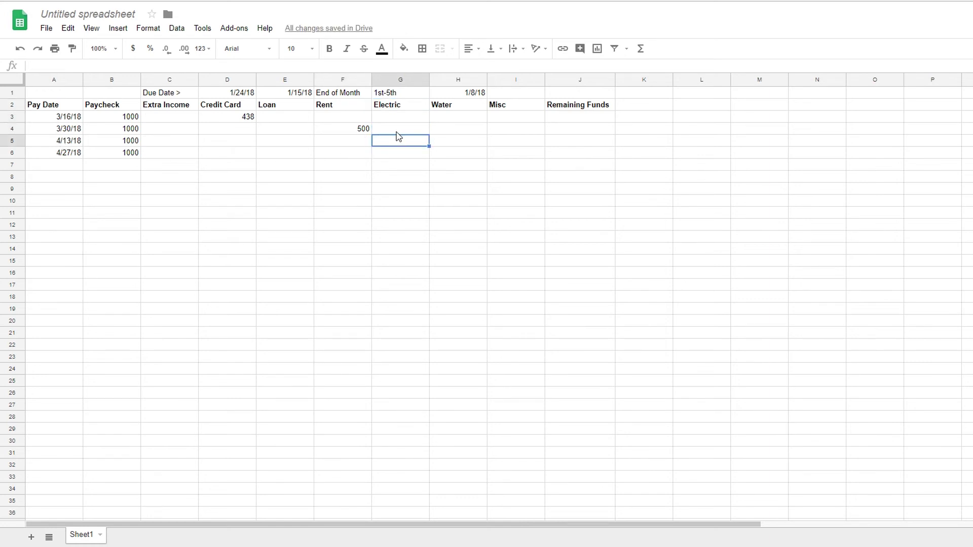
double_click(400, 142)
key("Return")
Enter 50 as the Water bill for the 3/30/18 row.
left_click(458, 128)
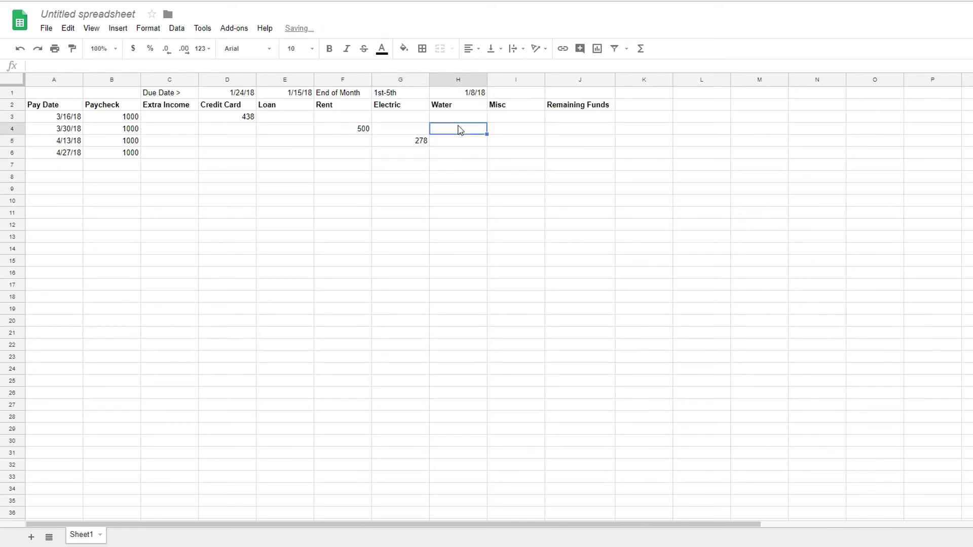
left_click(458, 118)
left_click(458, 129)
left_click(461, 143)
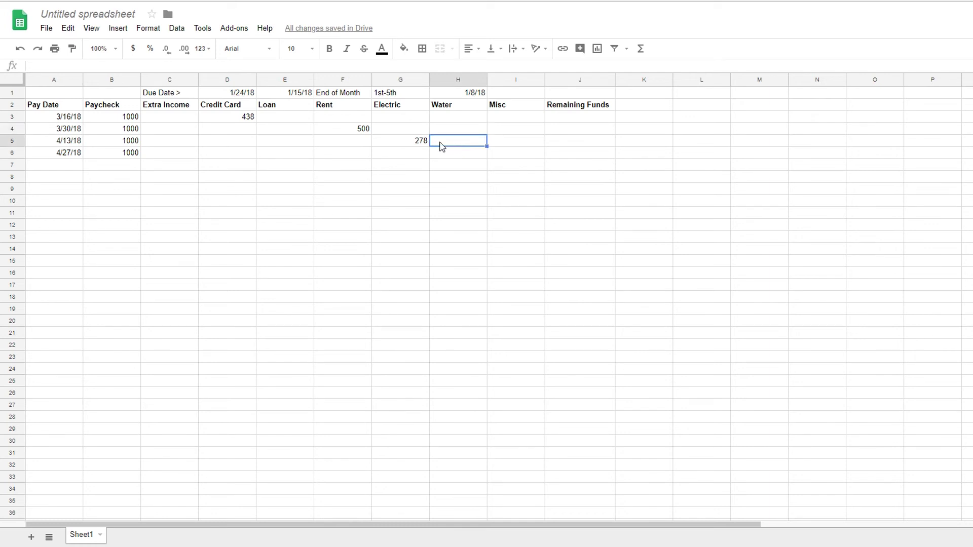
left_click(458, 131)
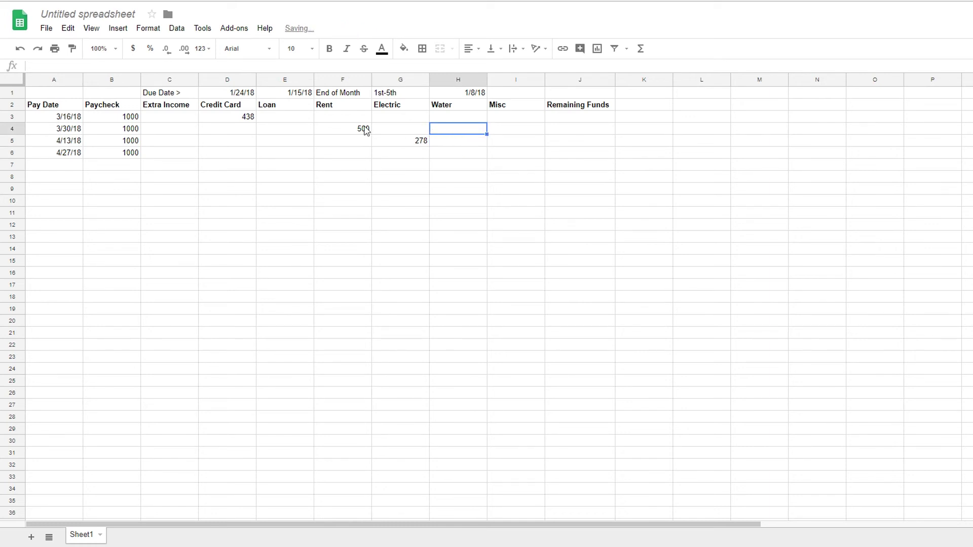
double_click(467, 130)
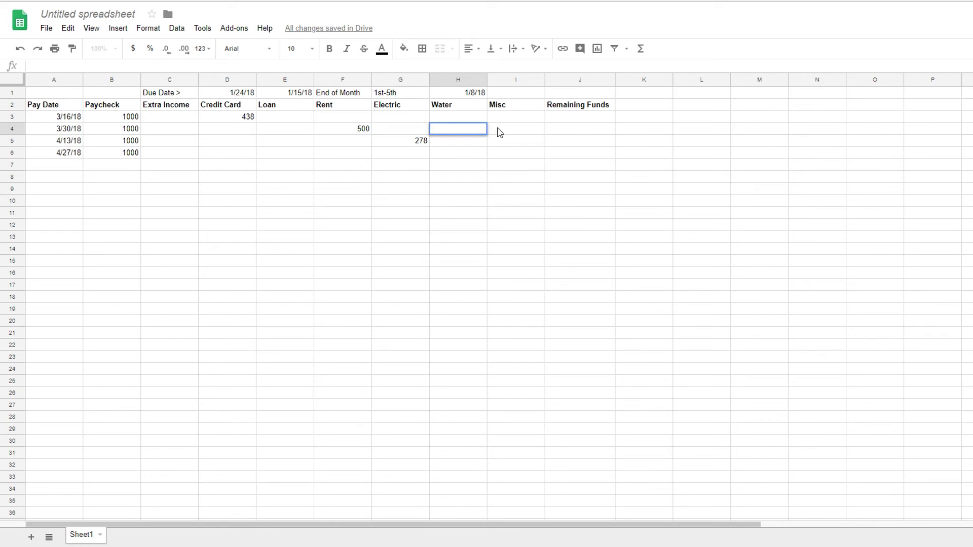
left_click(77, 146)
double_click(457, 129)
key("Return")
left_click(515, 130)
Put 200 in Misc cell I3 for the 3/16/18 row.
left_click(524, 117)
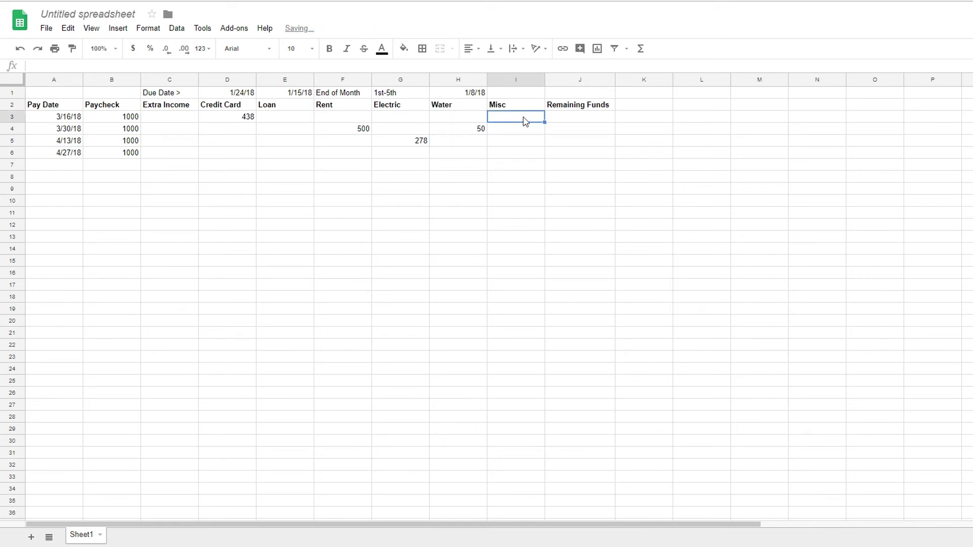
double_click(513, 116)
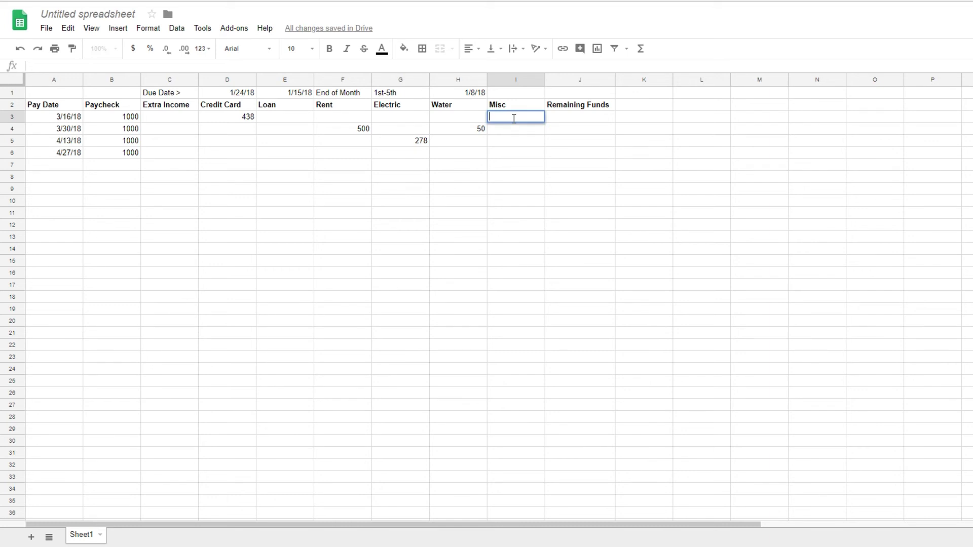
type("200")
key("Return")
left_click(536, 121)
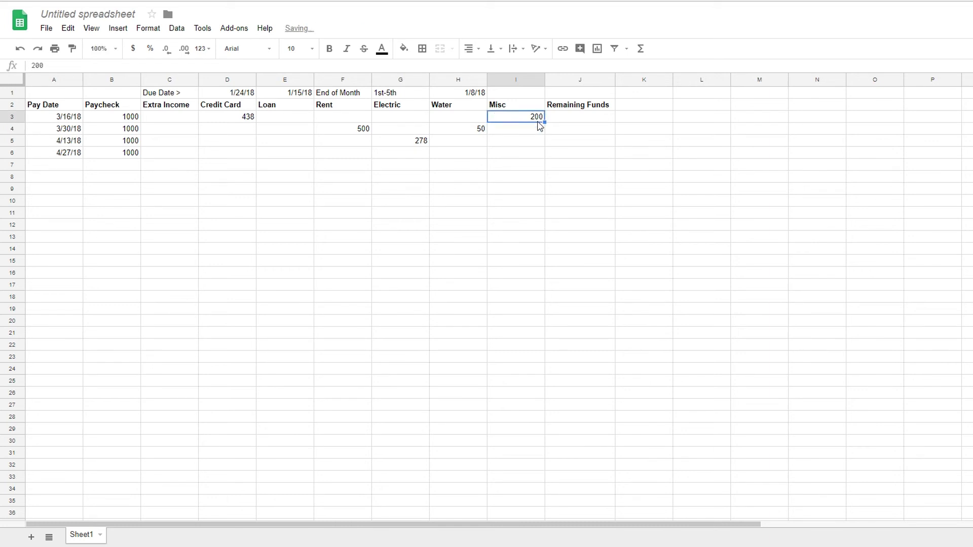
left_click(529, 130)
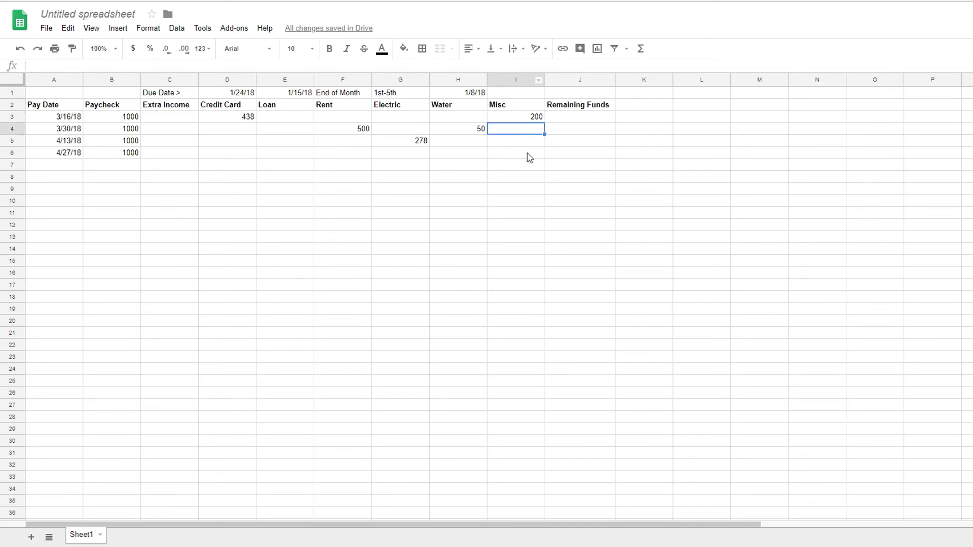
left_click(564, 120)
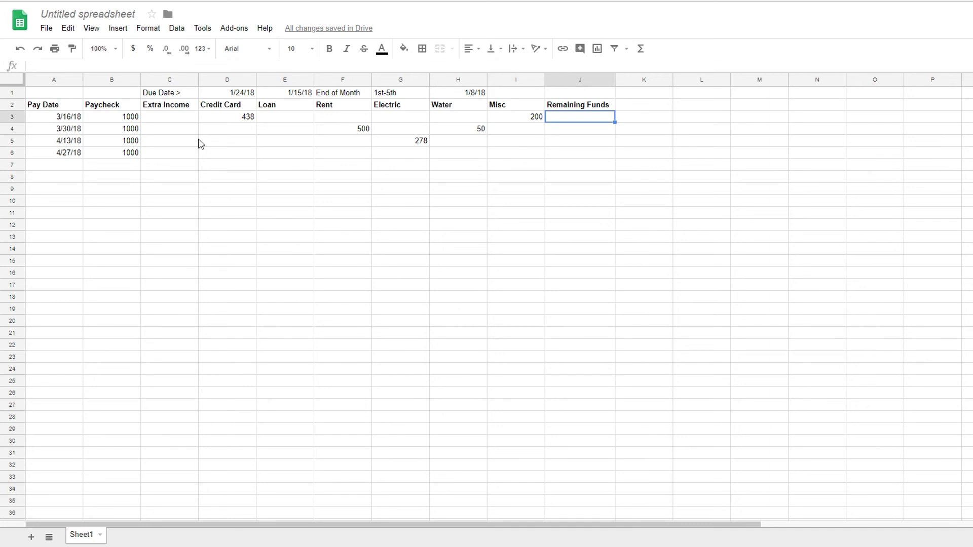
Enter 200 as the Loan amount in E5 for 4/13/18.
left_click(346, 120)
left_click(291, 138)
left_click(293, 129)
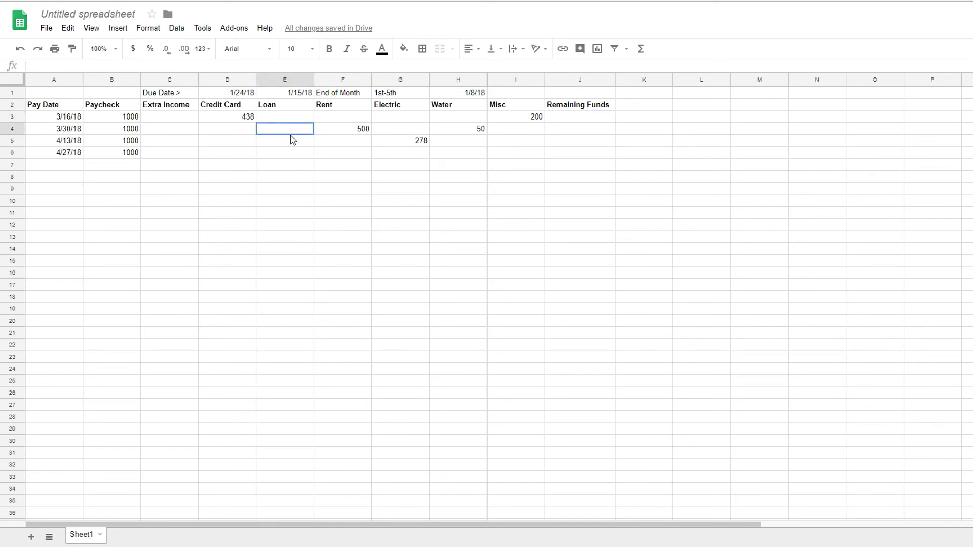
left_click(291, 141)
double_click(291, 141)
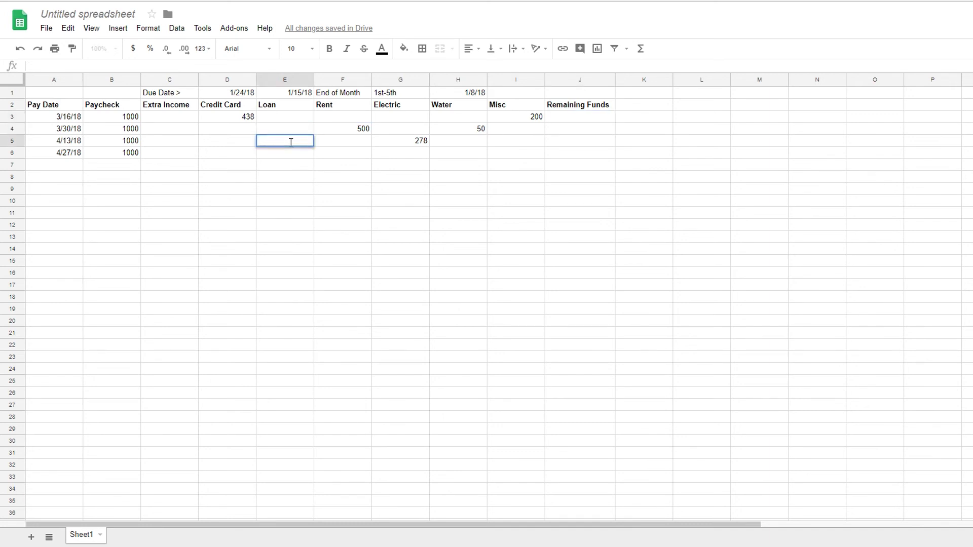
type("200")
key("Return")
Enter 250 as Credit Card in D4 and fill it down to D6.
left_click(239, 143)
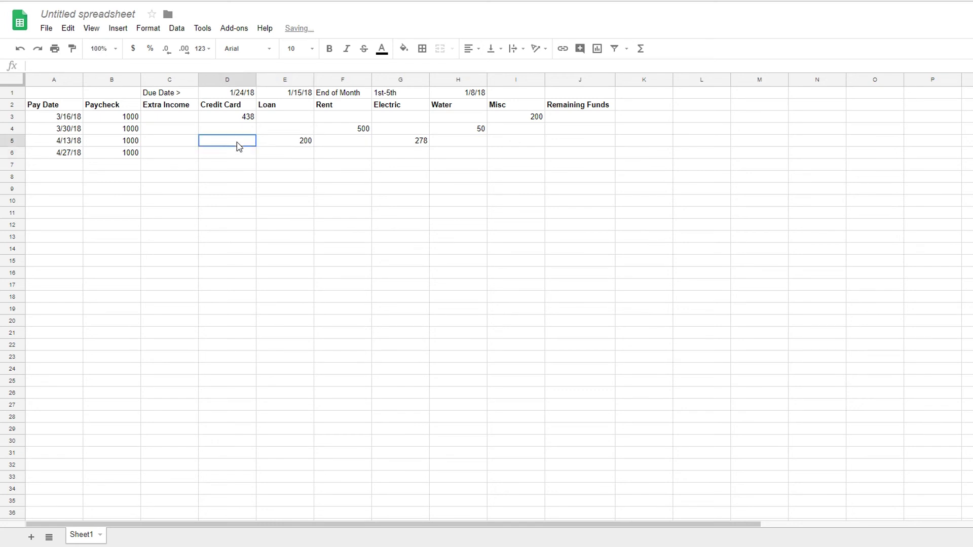
left_click(252, 119)
left_click(240, 133)
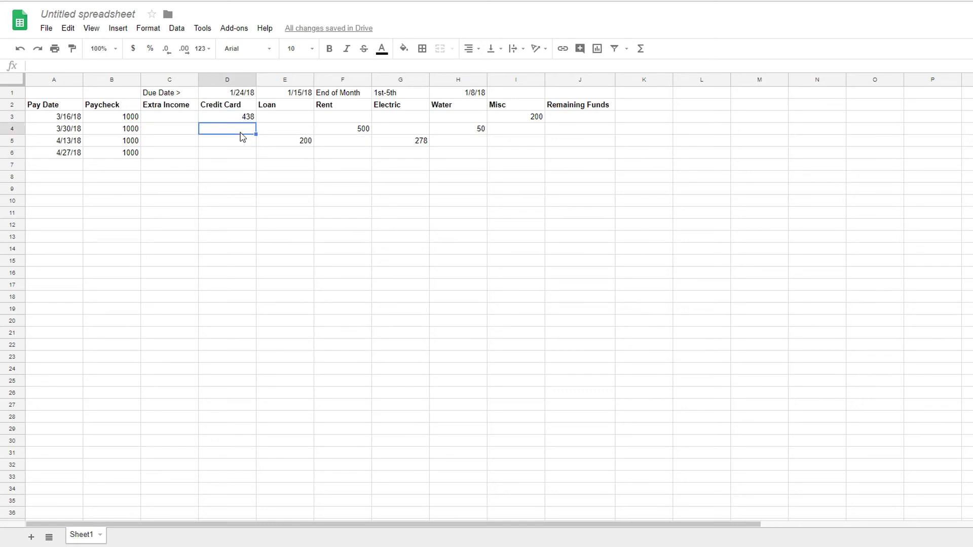
double_click(239, 128)
type("250")
key("Return")
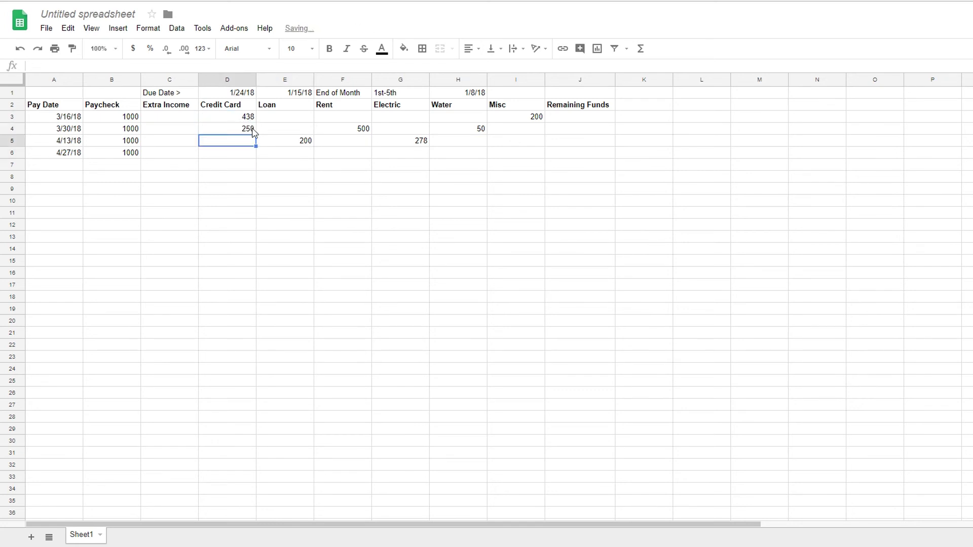
left_click(253, 130)
left_click_drag(255, 133, 252, 152)
left_click(248, 141)
left_click(252, 153)
left_click(247, 121)
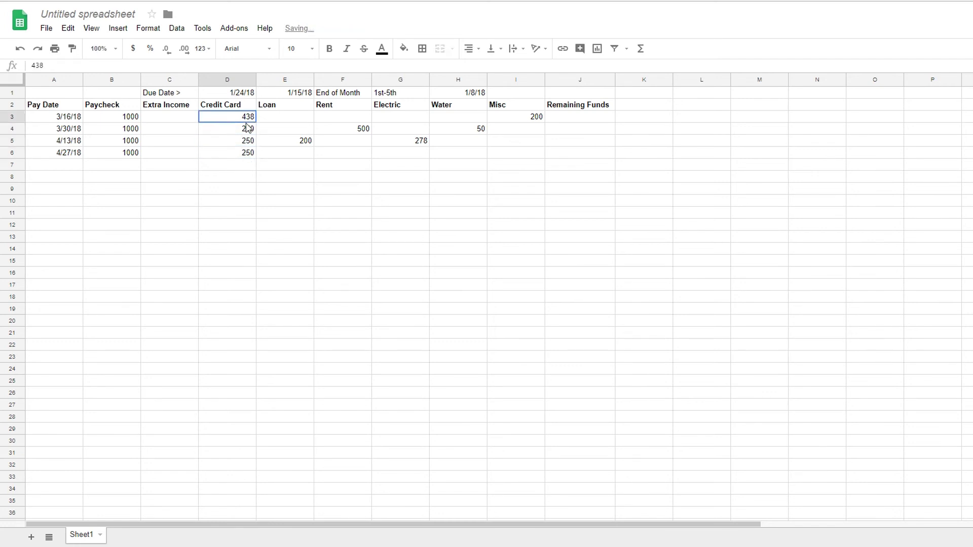
Copy Water 50 from H4 to H6 and Rent 500 from F4 to F6.
left_click(573, 129)
left_click(484, 133)
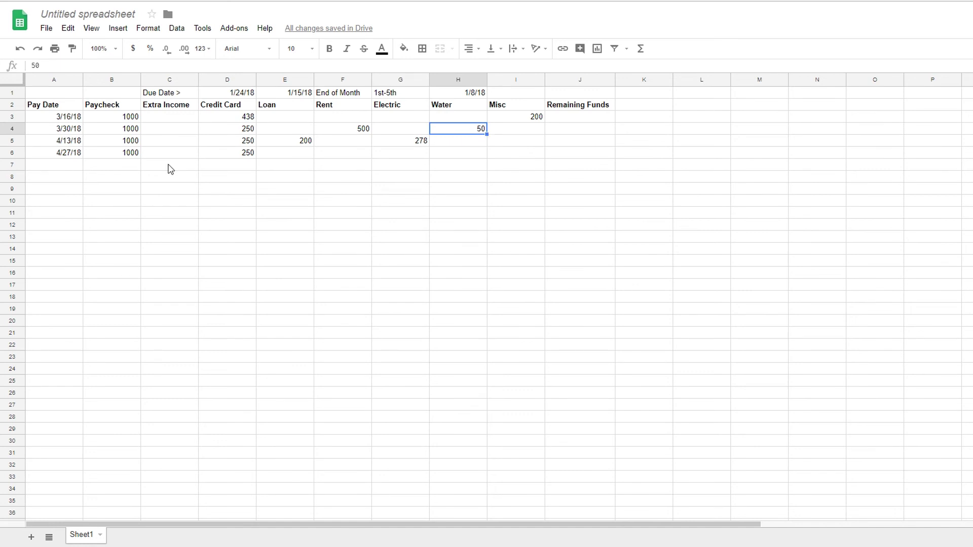
key("ctrl+c")
left_click(474, 154)
key("ctrl+v")
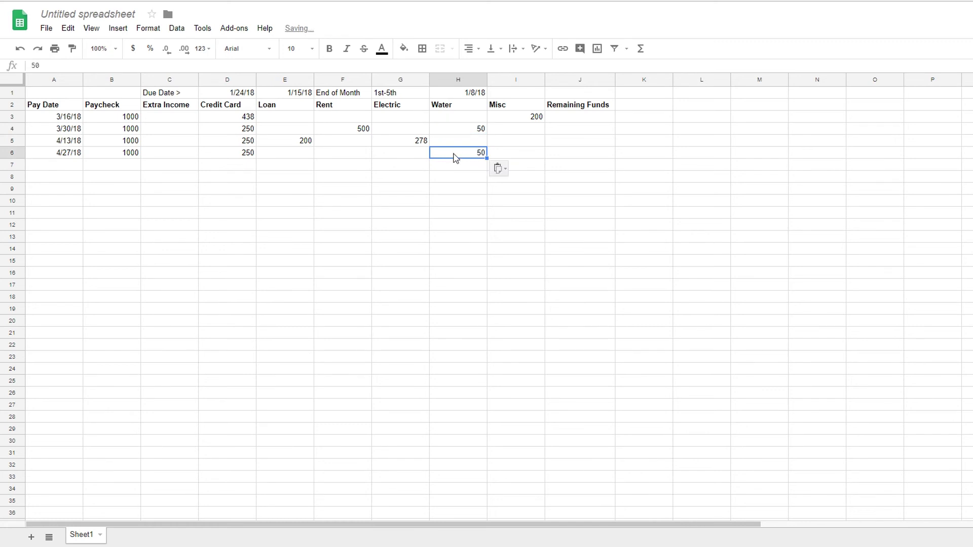
left_click(361, 129)
key("ctrl+c")
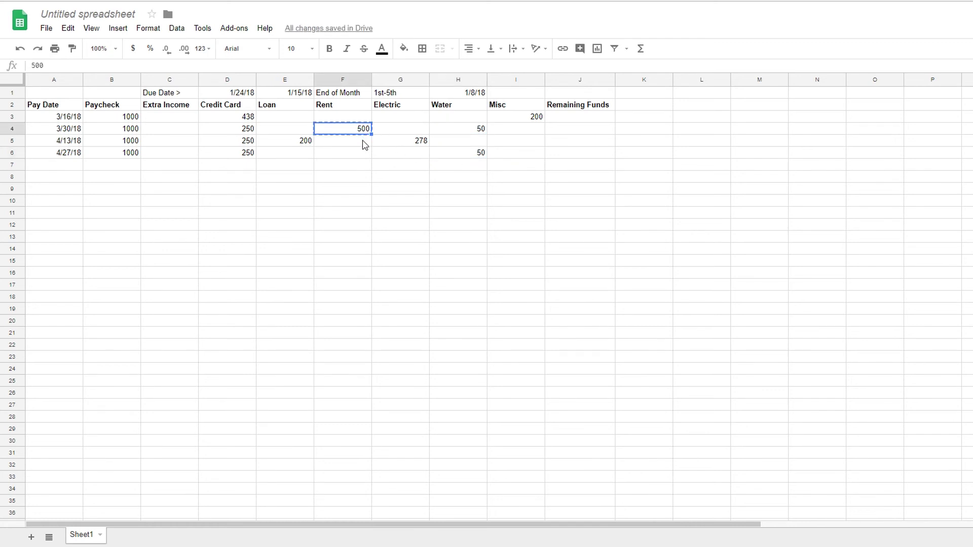
left_click(364, 143)
left_click(364, 155)
key("ctrl+v")
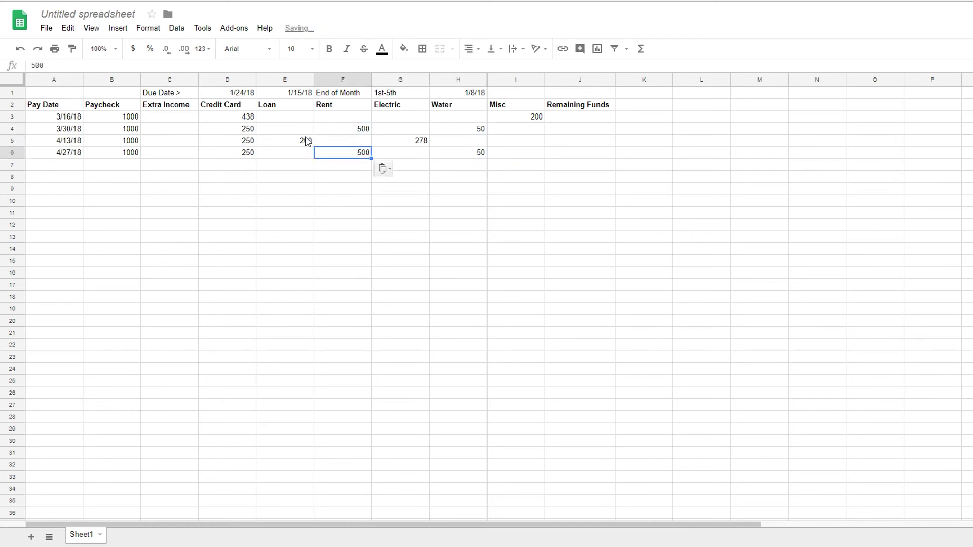
left_click(299, 141)
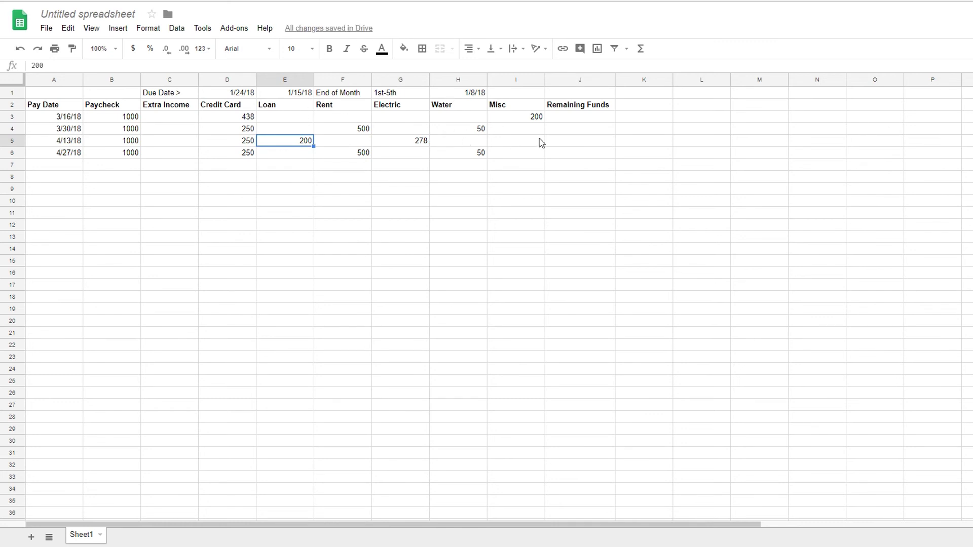
left_click(570, 120)
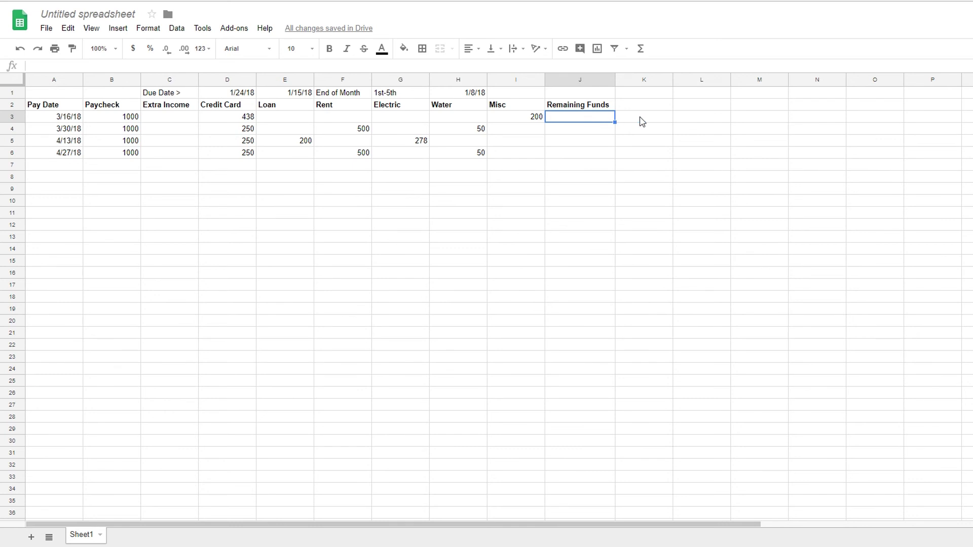
Enter =B3+C3-SUM(D3:I3) in J3 so Remaining Funds shows 362.
left_click(63, 68)
type("=")
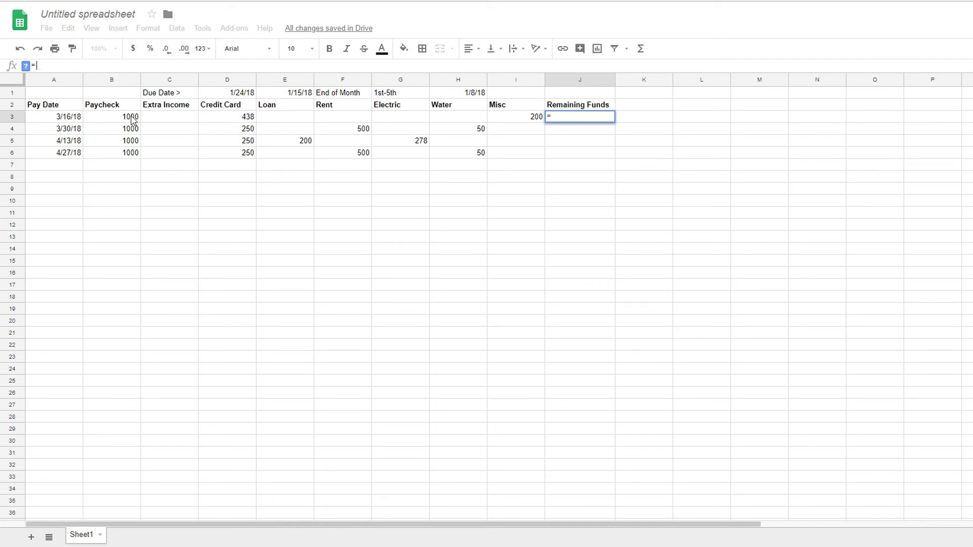
left_click(117, 121)
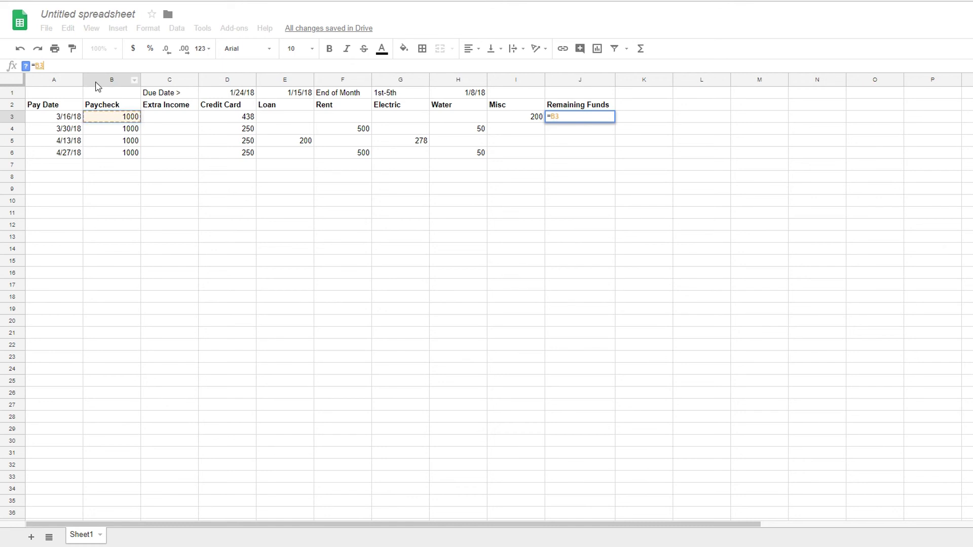
type("+")
left_click(169, 119)
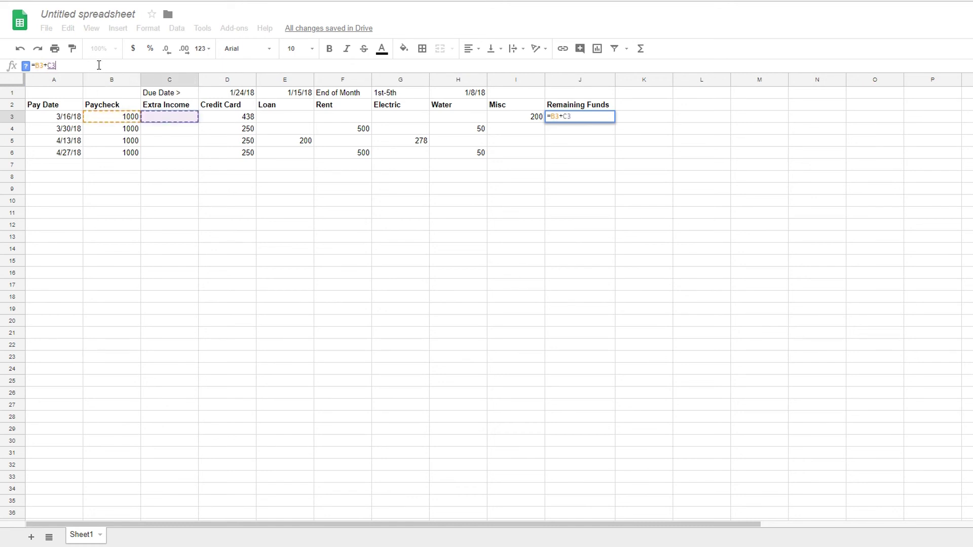
type("-")
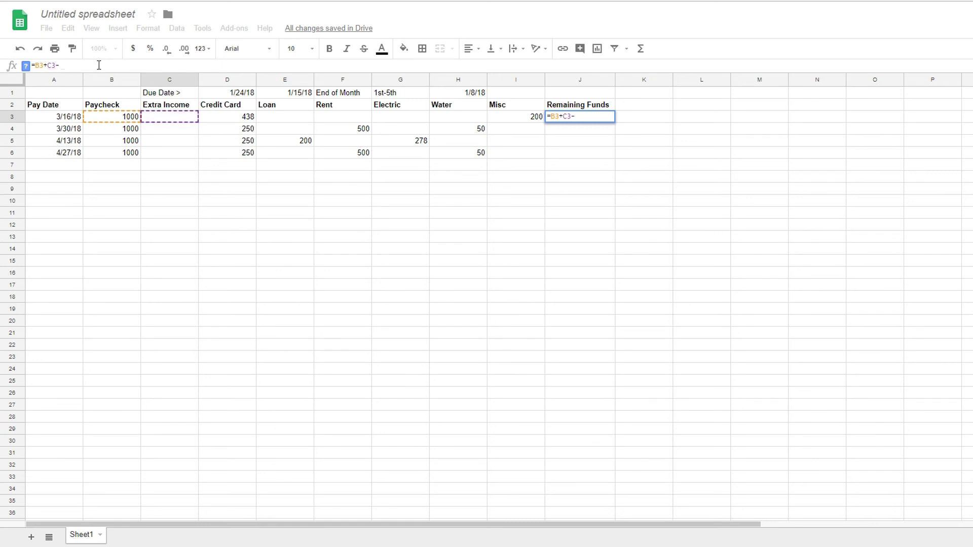
type("SUM()")
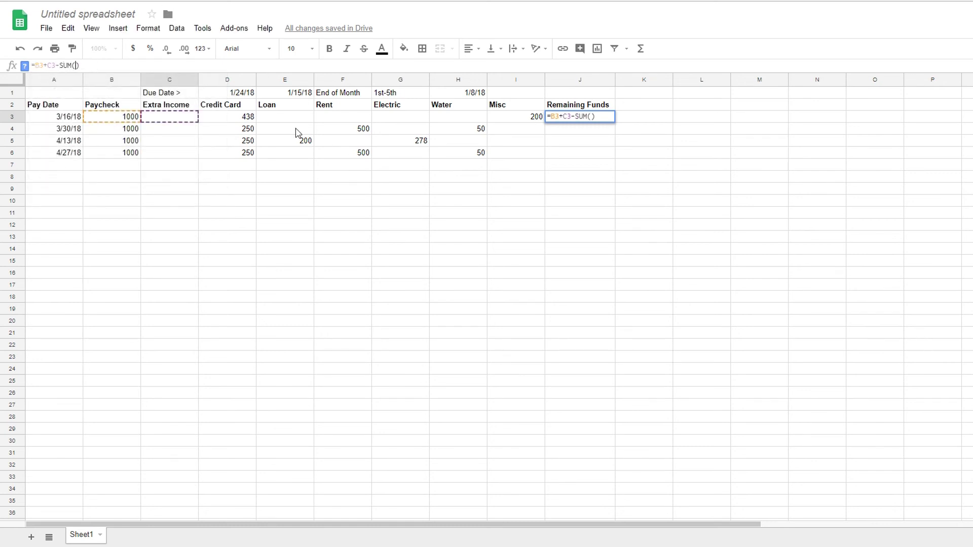
left_click_drag(230, 118, 536, 121)
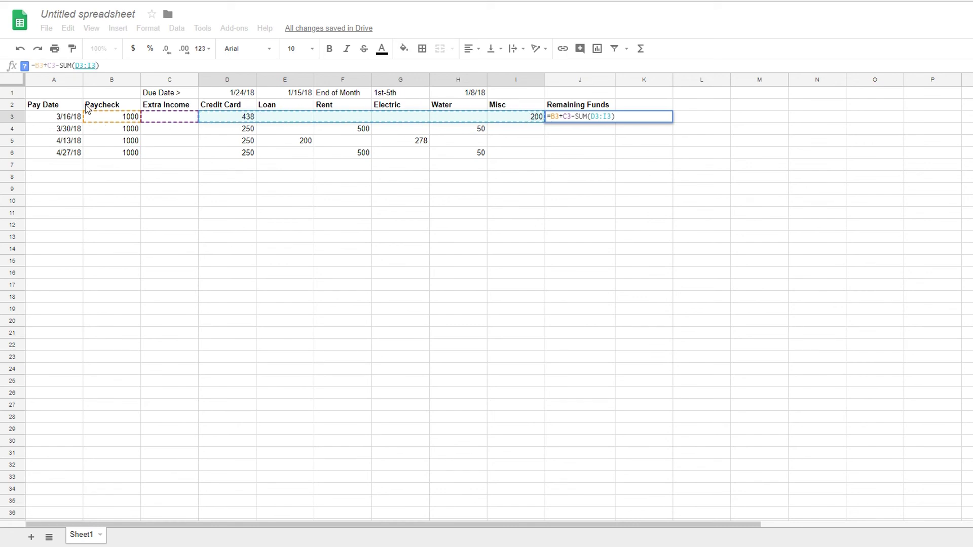
left_click(117, 67)
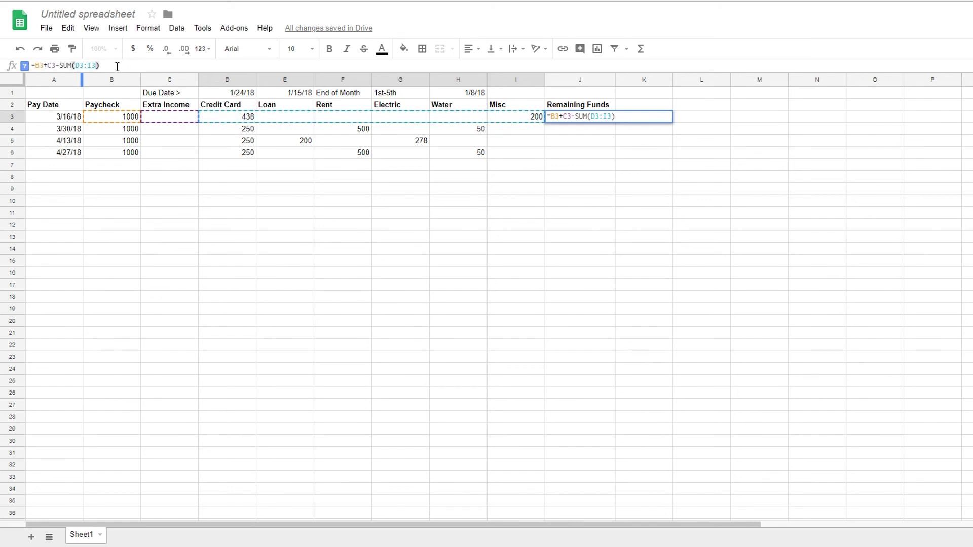
key("Return")
left_click(609, 119)
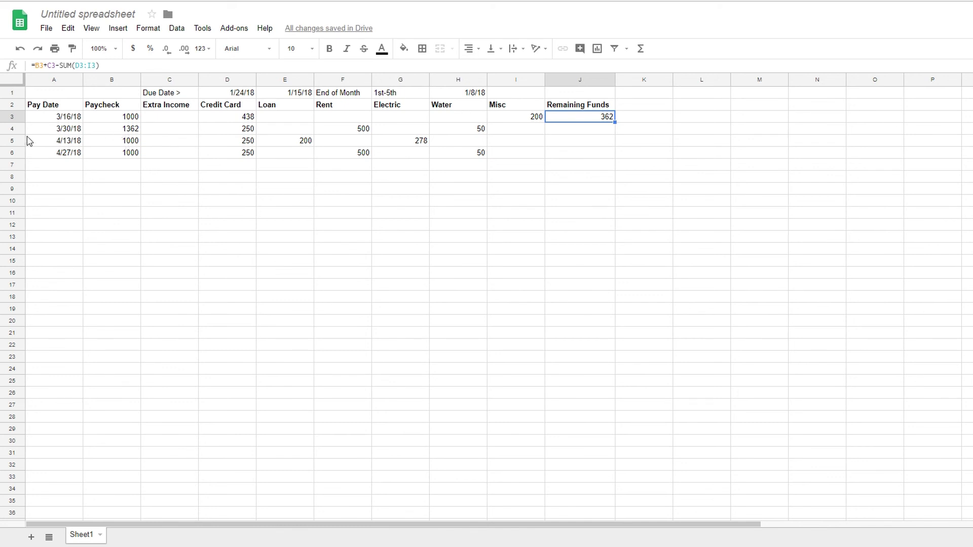
left_click_drag(614, 122, 611, 153)
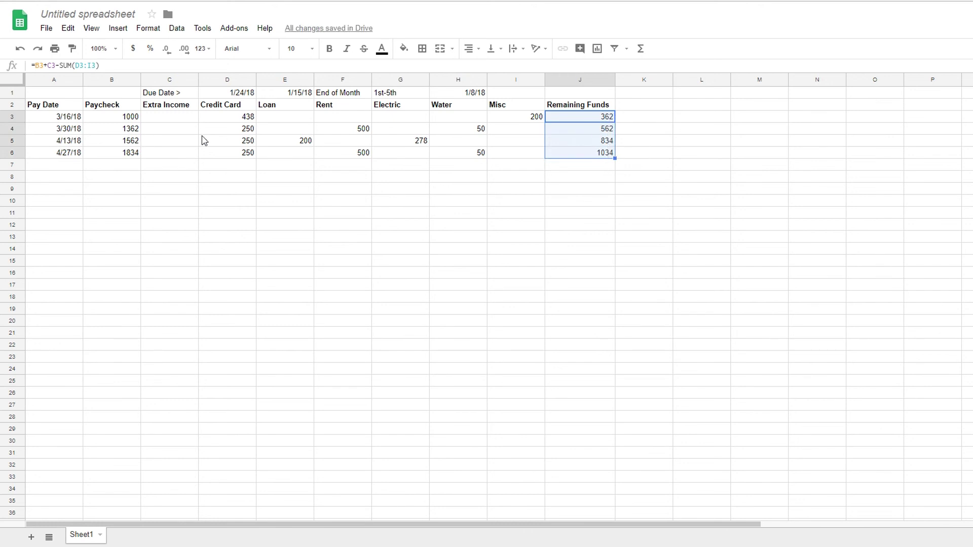
double_click(513, 147)
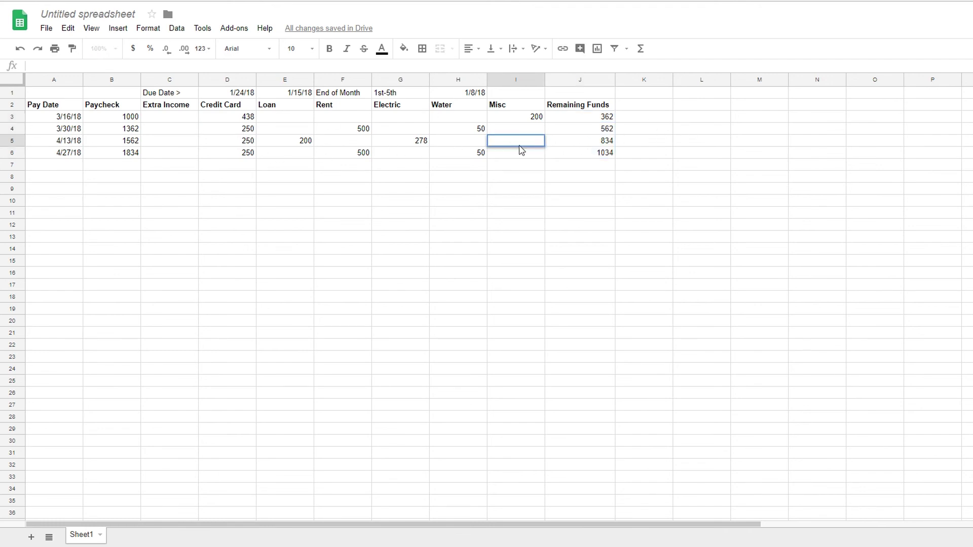
key("Return")
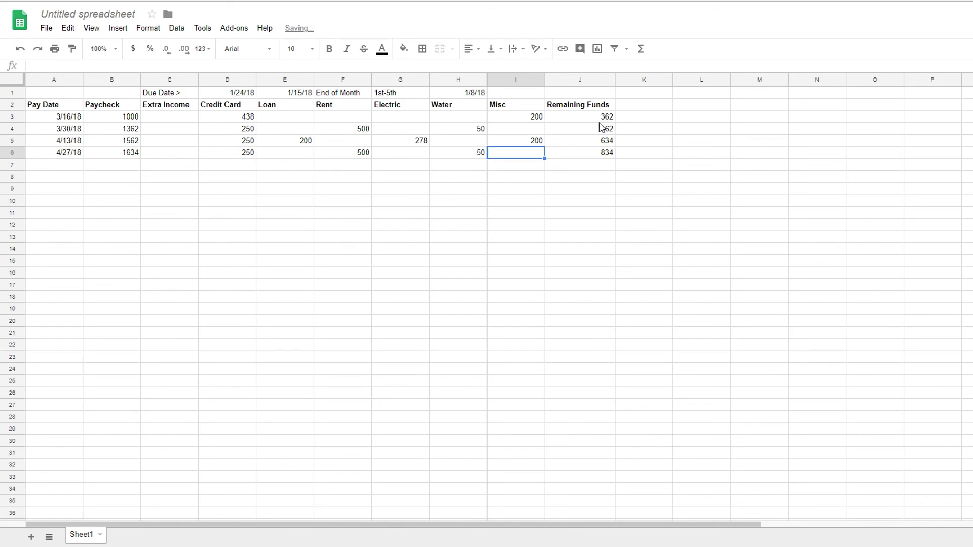
left_click(178, 129)
left_click(599, 153)
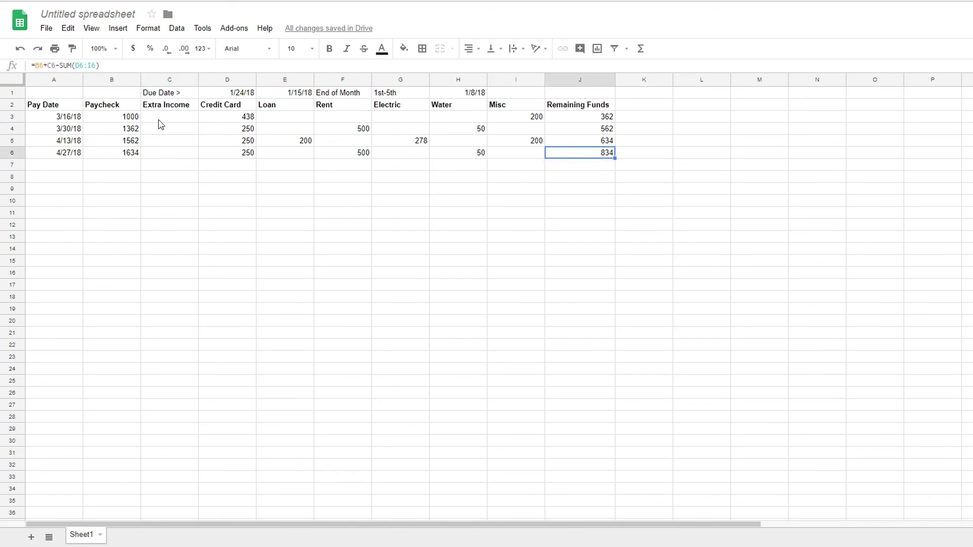
left_click(243, 118)
left_click(132, 120)
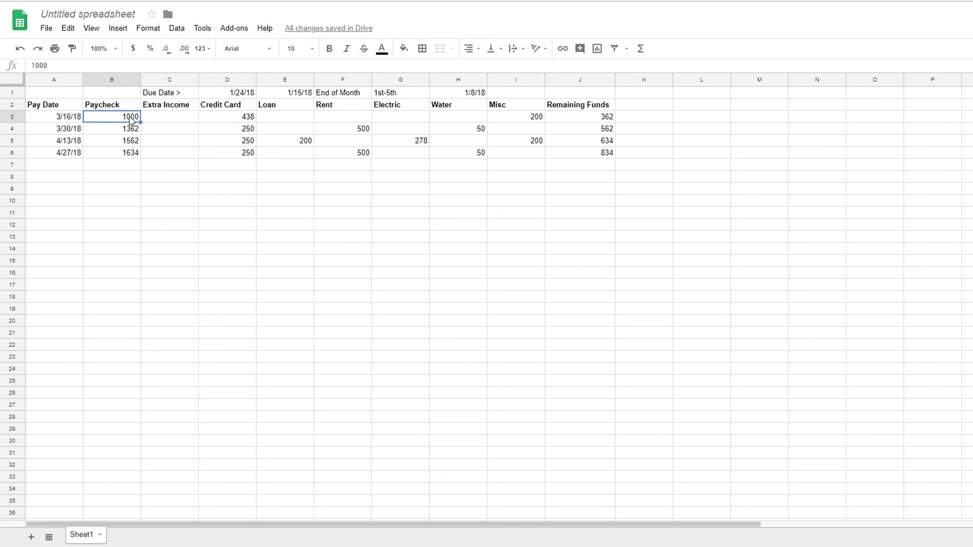
left_click(69, 120)
left_click(133, 120)
left_click(218, 122)
left_click(131, 120)
left_click(240, 120)
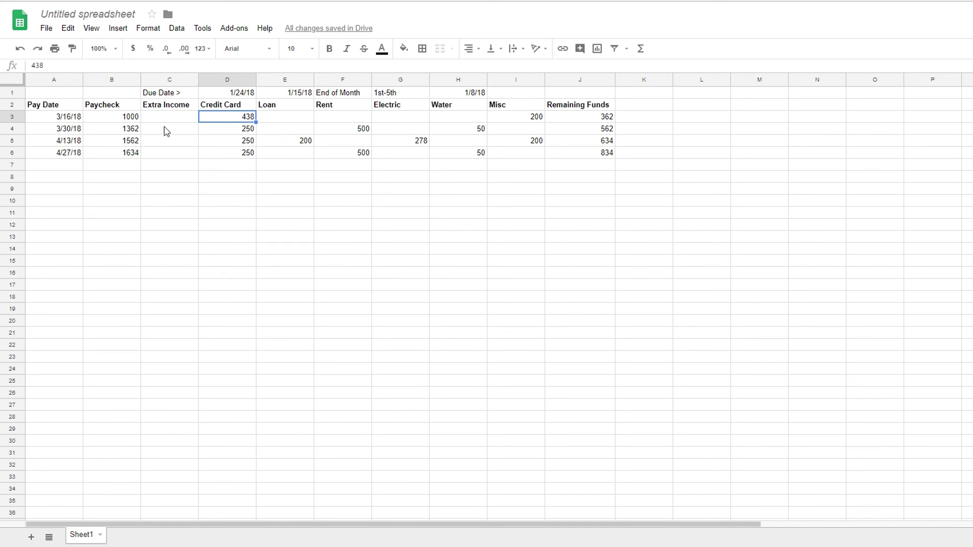
Fill the Credit Card 438, Misc 200 and 1000 paycheck cells in row 3 bright green.
left_click(408, 51)
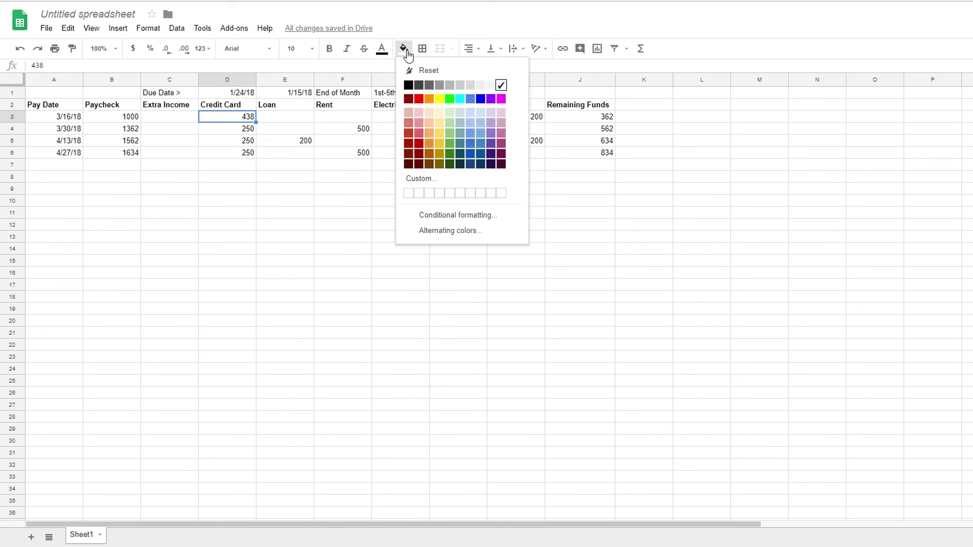
left_click(449, 99)
left_click(527, 117)
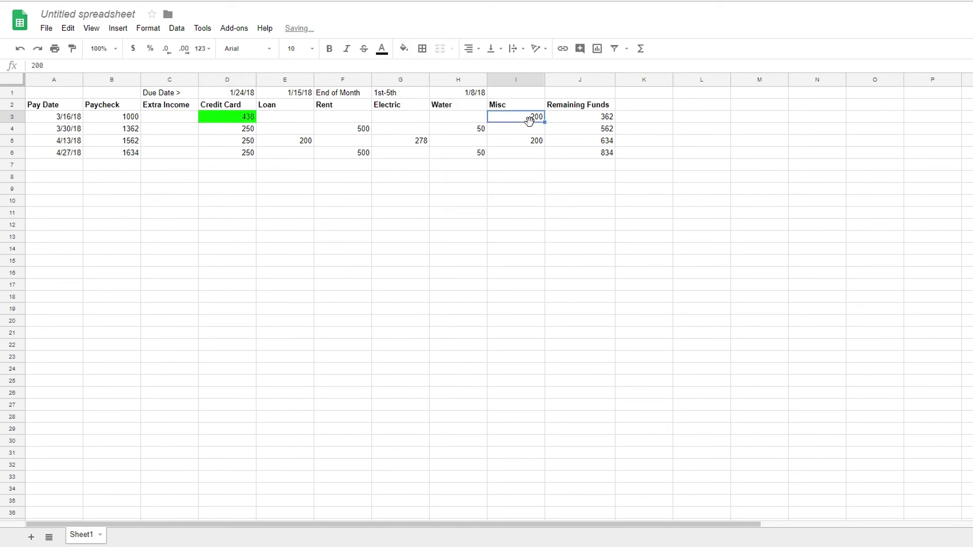
left_click(247, 117)
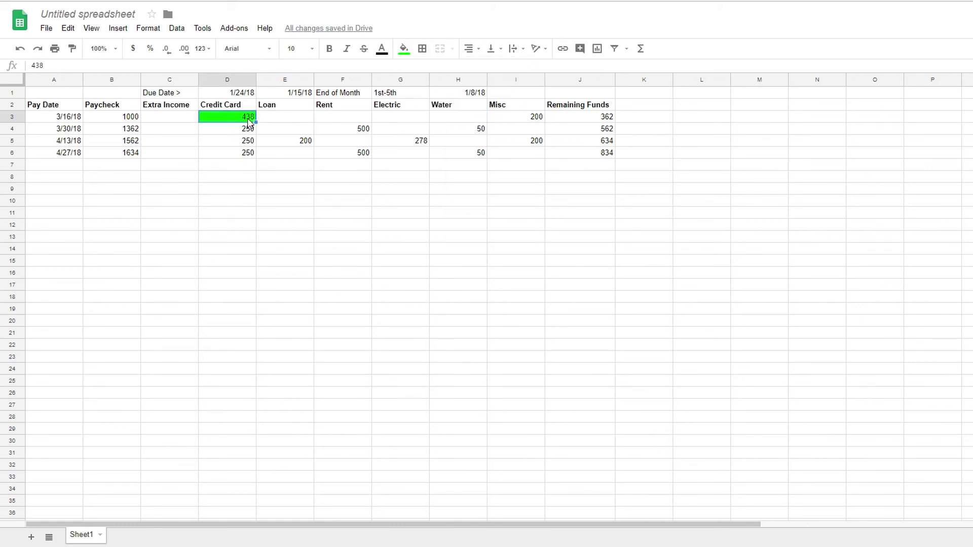
left_click(528, 116)
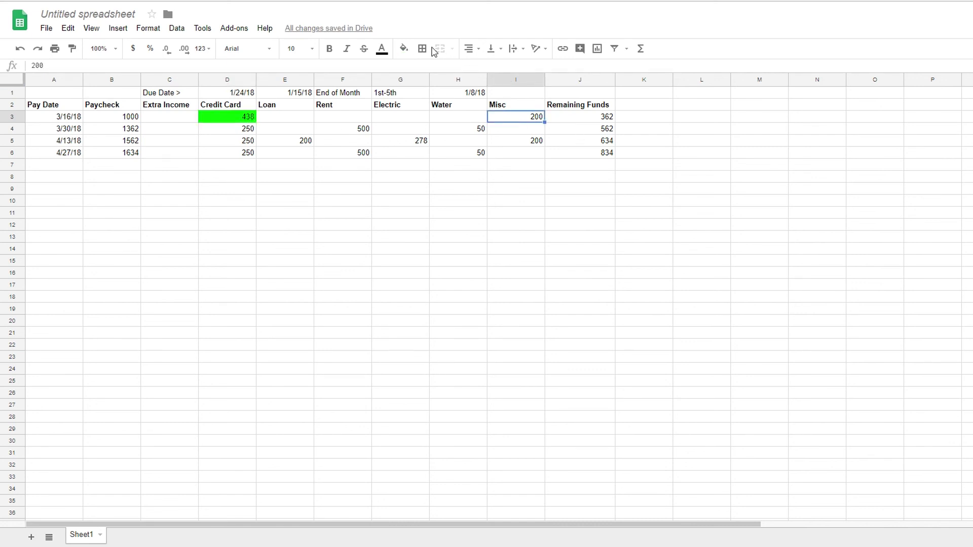
left_click(406, 50)
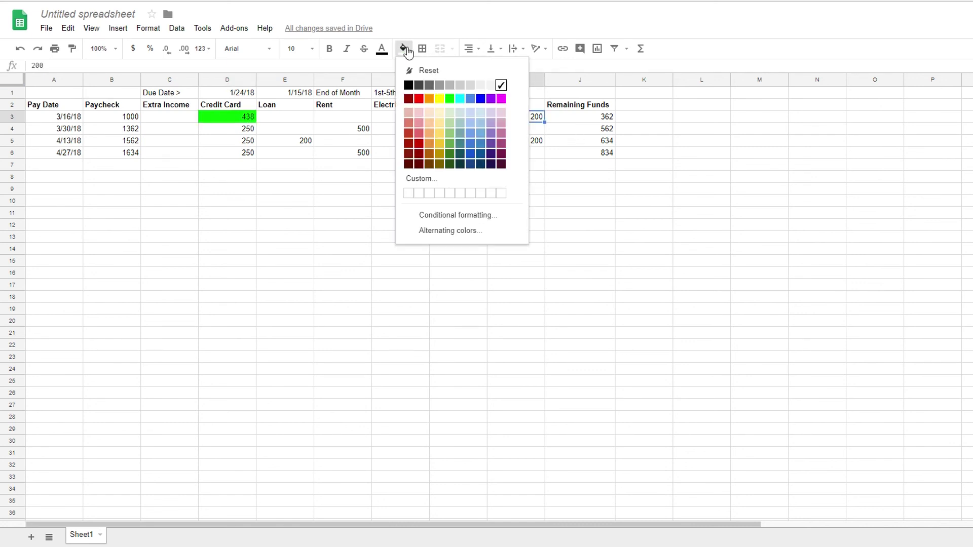
left_click(450, 99)
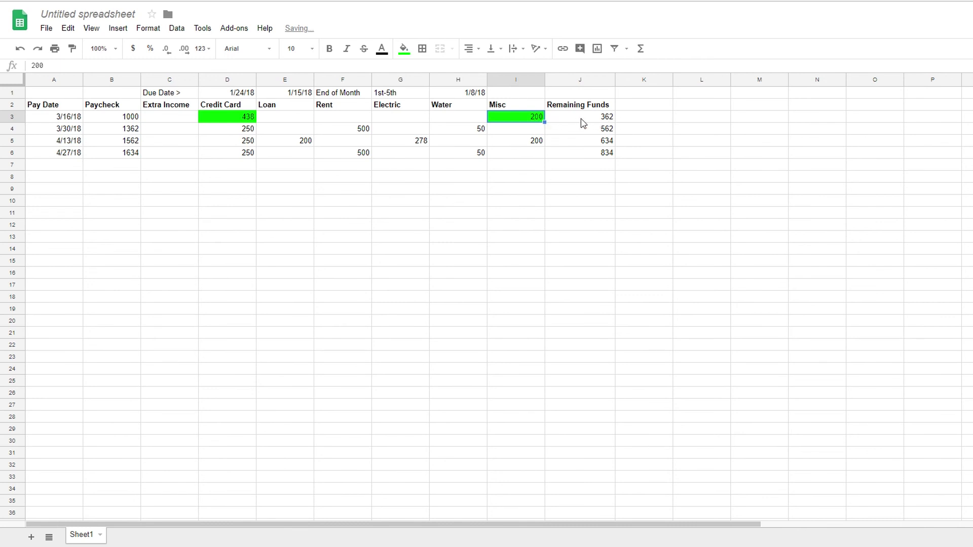
left_click(123, 120)
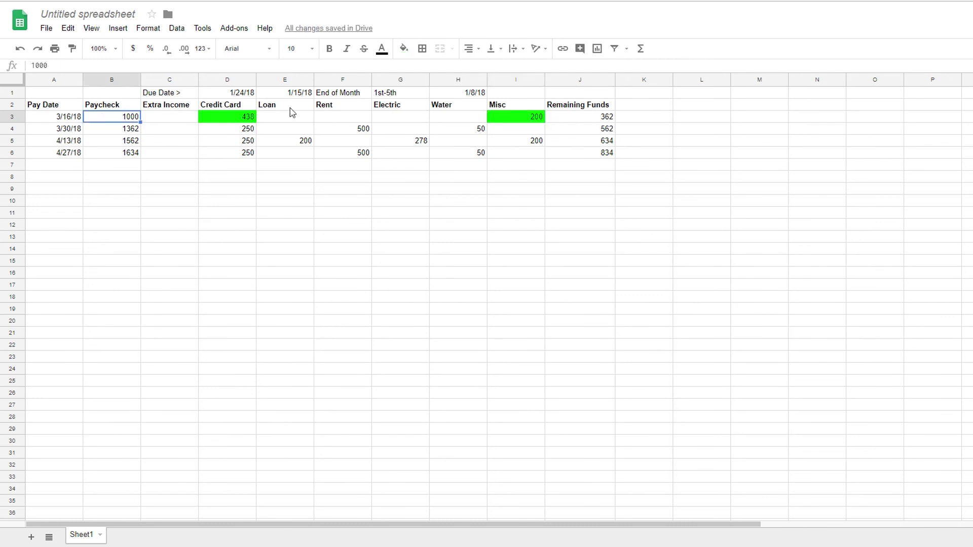
left_click(404, 48)
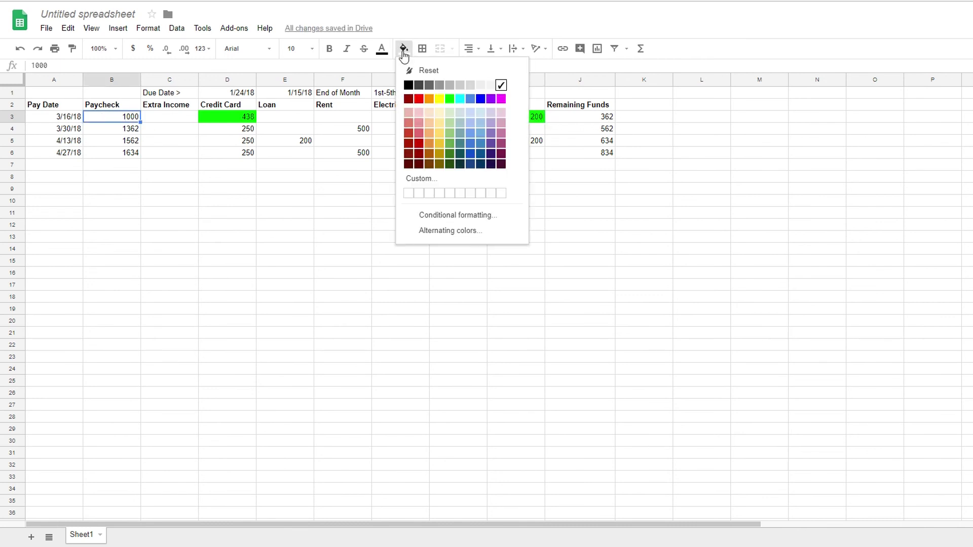
left_click(449, 98)
left_click(131, 131)
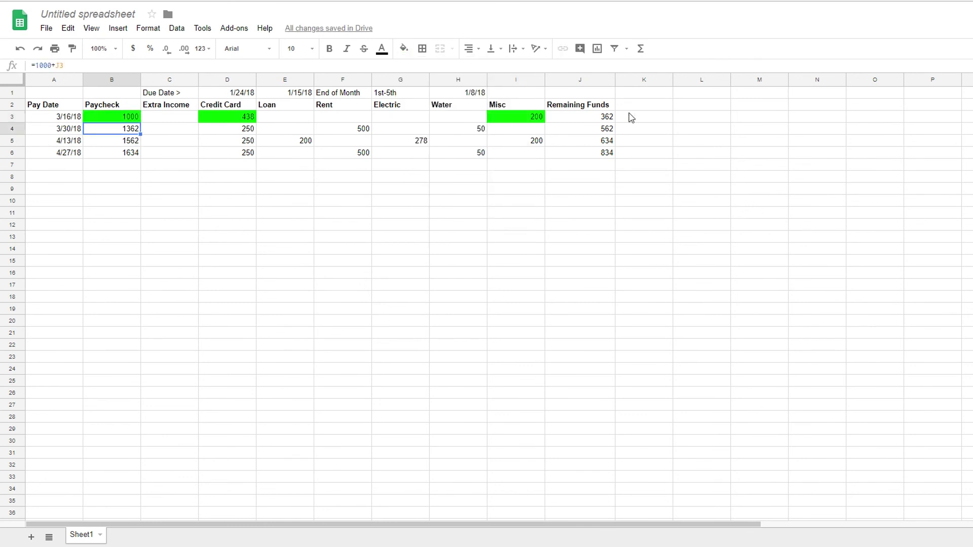
left_click(615, 121)
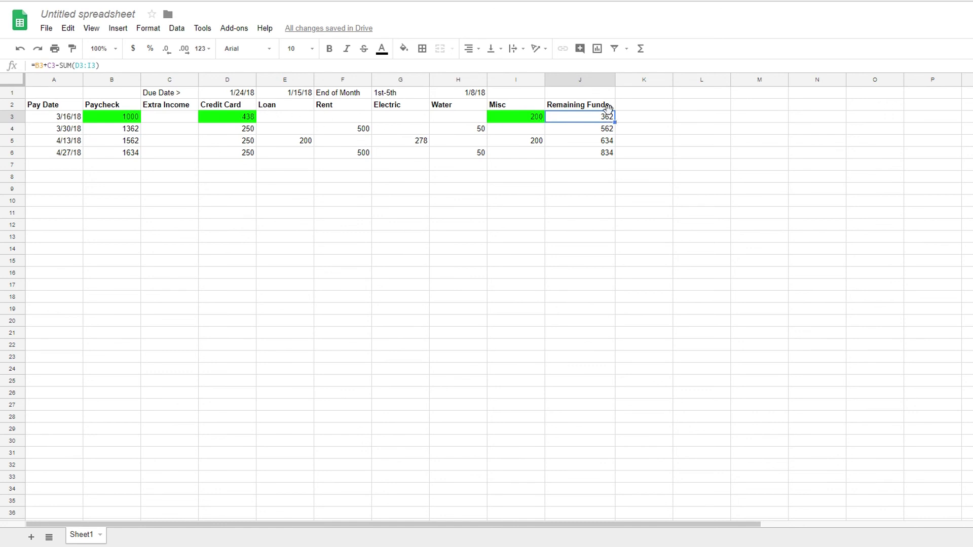
Replace B4's formula =1000+J3 with the fixed value 1265.
left_click(129, 130)
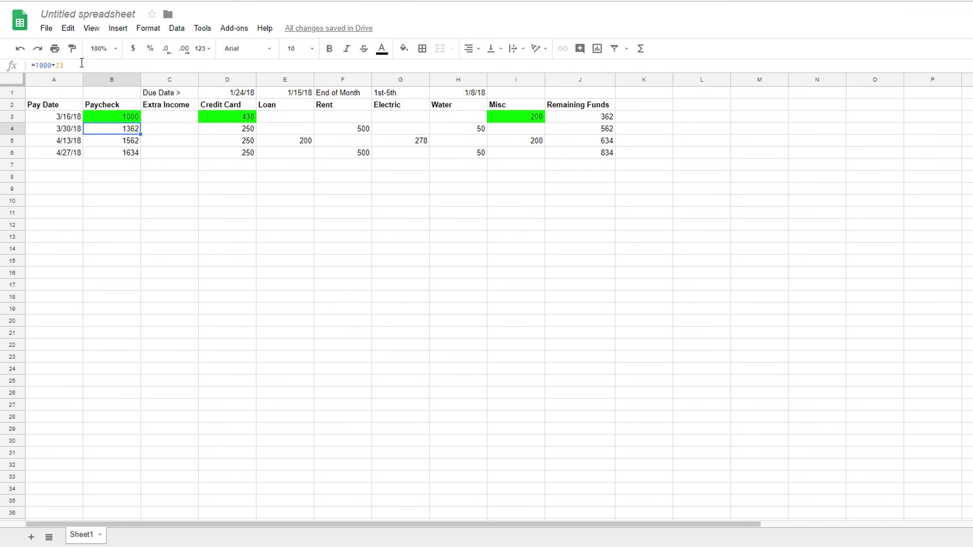
left_click(82, 63)
left_click(155, 134)
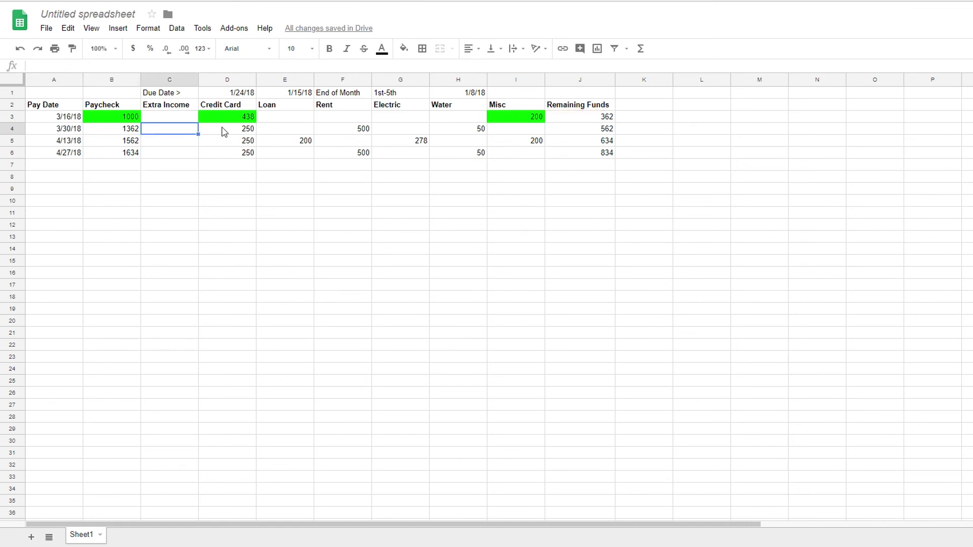
left_click(134, 134)
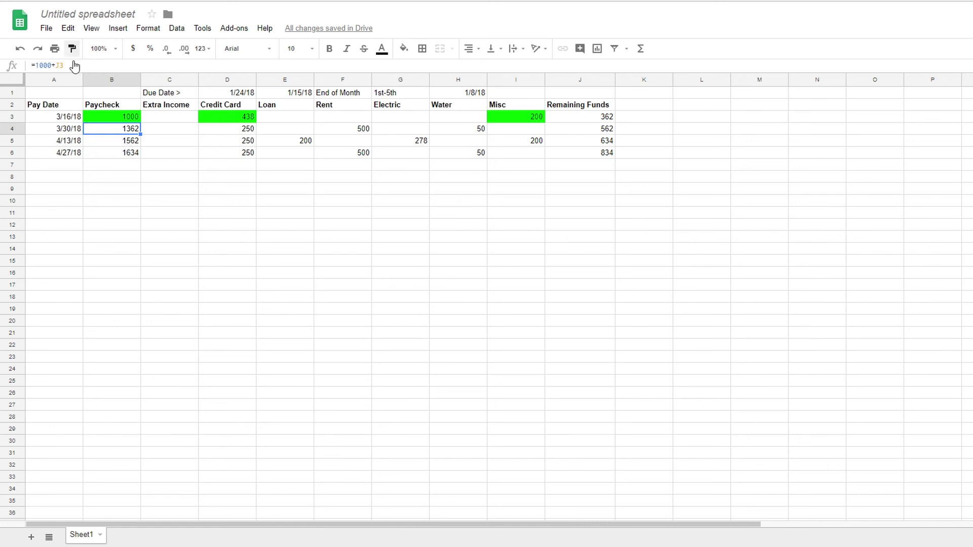
left_click_drag(75, 65, 27, 65)
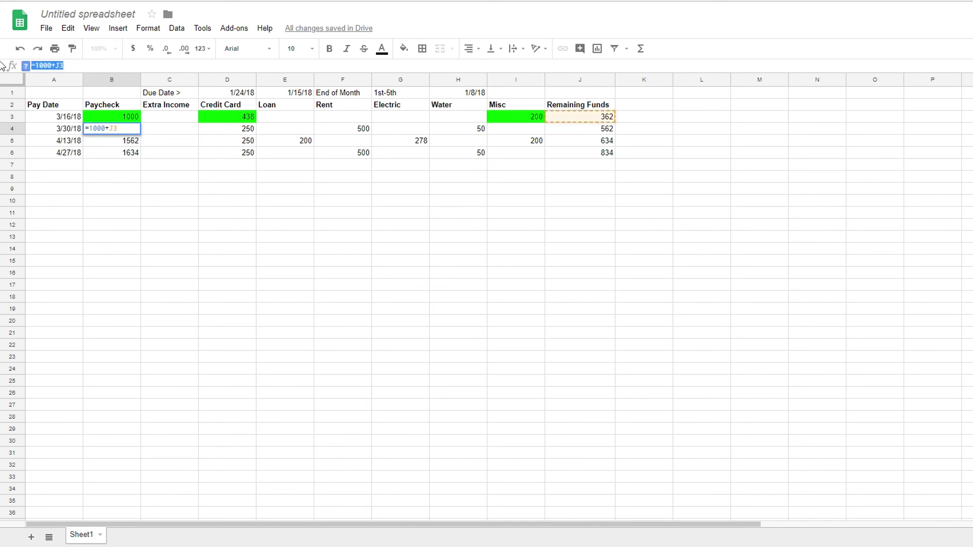
type("12")
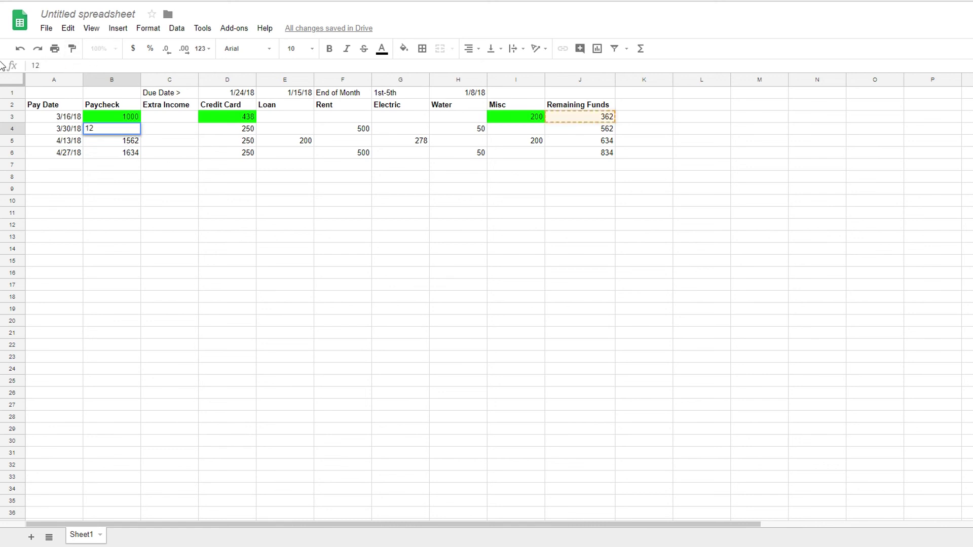
type("65")
key("Return")
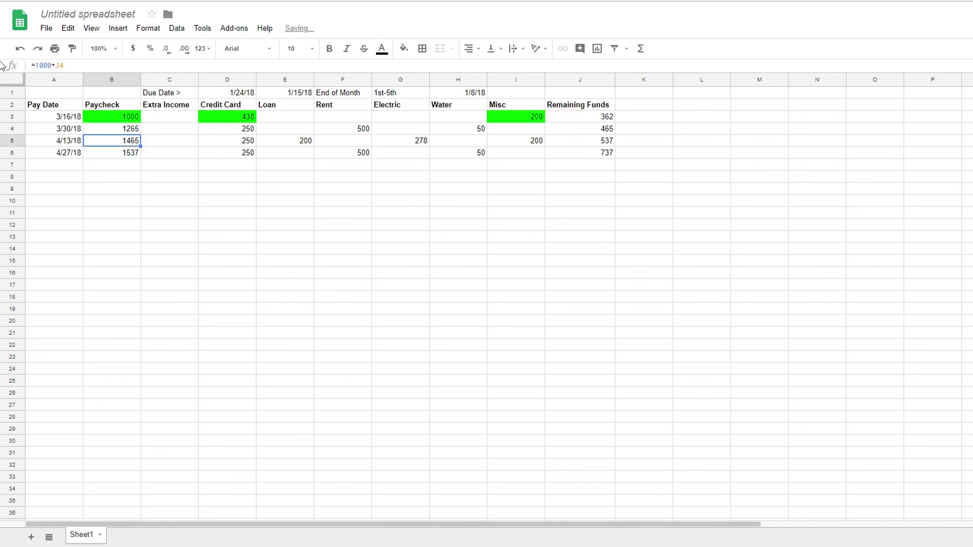
Fill the 1265 paycheck in B4 and 250 Credit Card in D4 bright green.
left_click(127, 131)
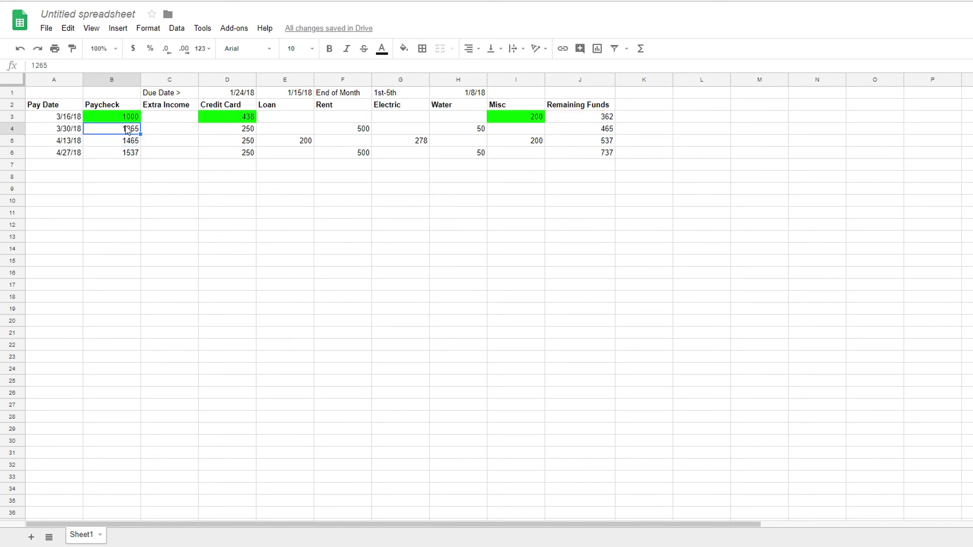
left_click(404, 48)
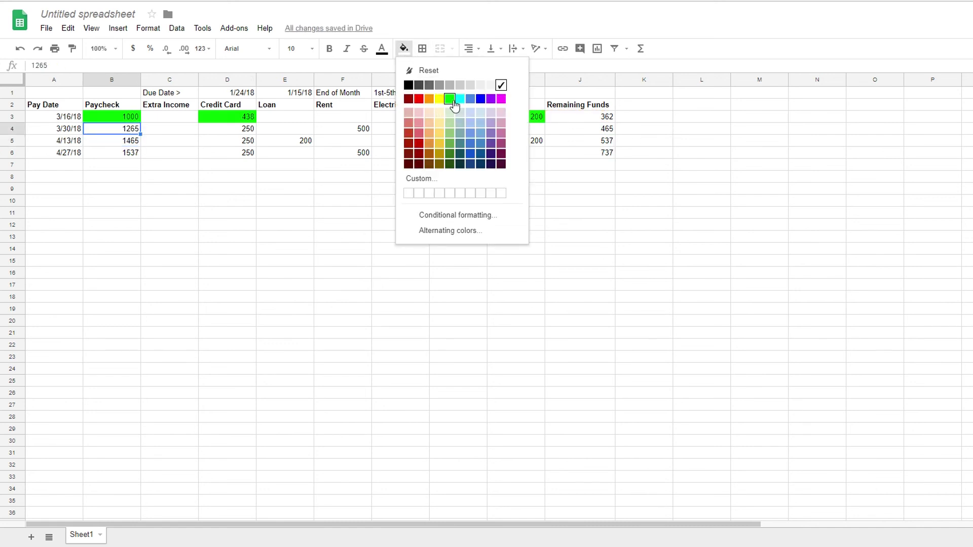
left_click(453, 100)
left_click(248, 131)
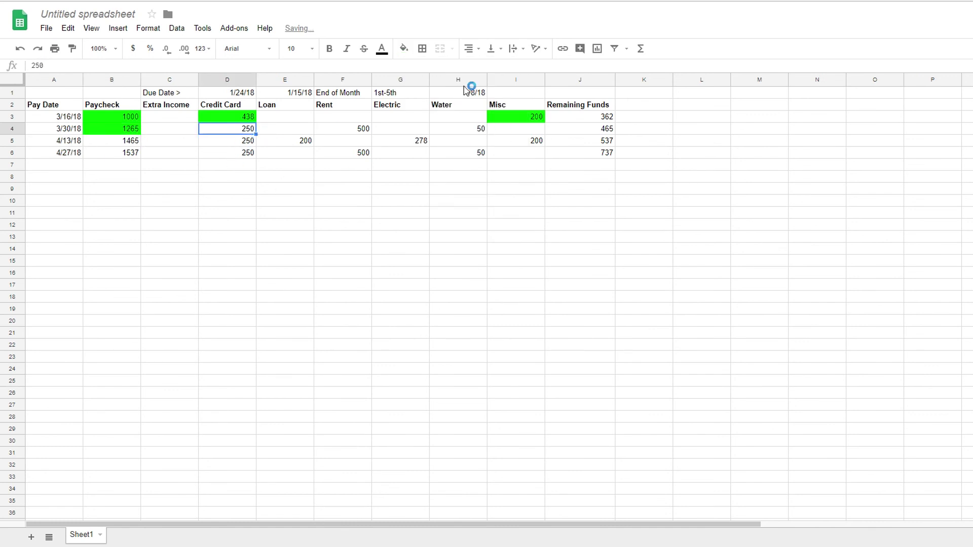
left_click(404, 48)
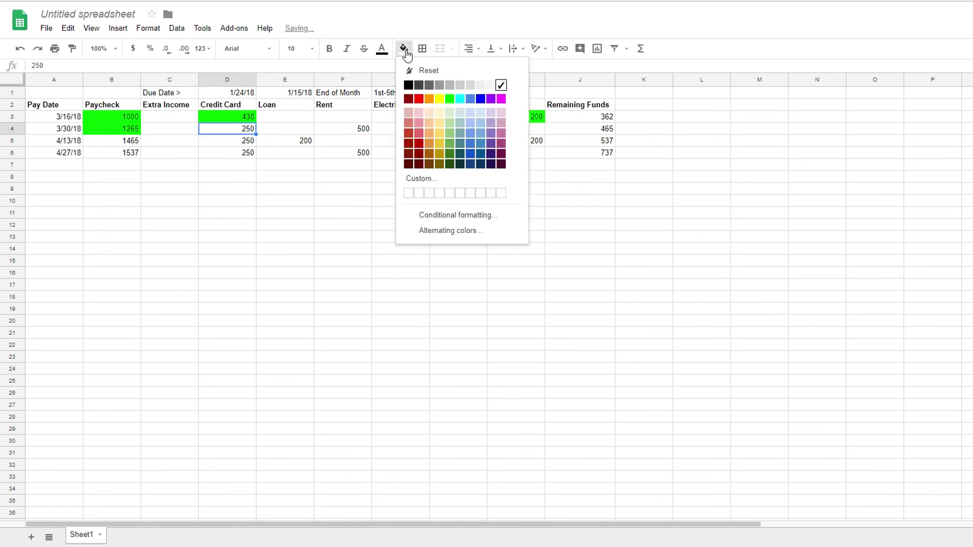
left_click(449, 99)
Fill the 500 Rent in F4 and 50 Water in H4 bright green.
left_click(364, 132)
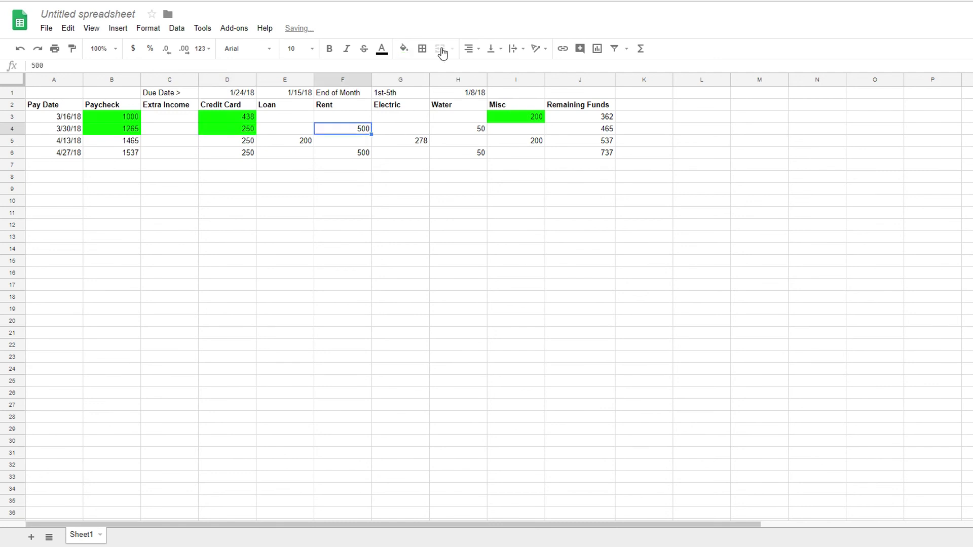
left_click(404, 49)
left_click(452, 103)
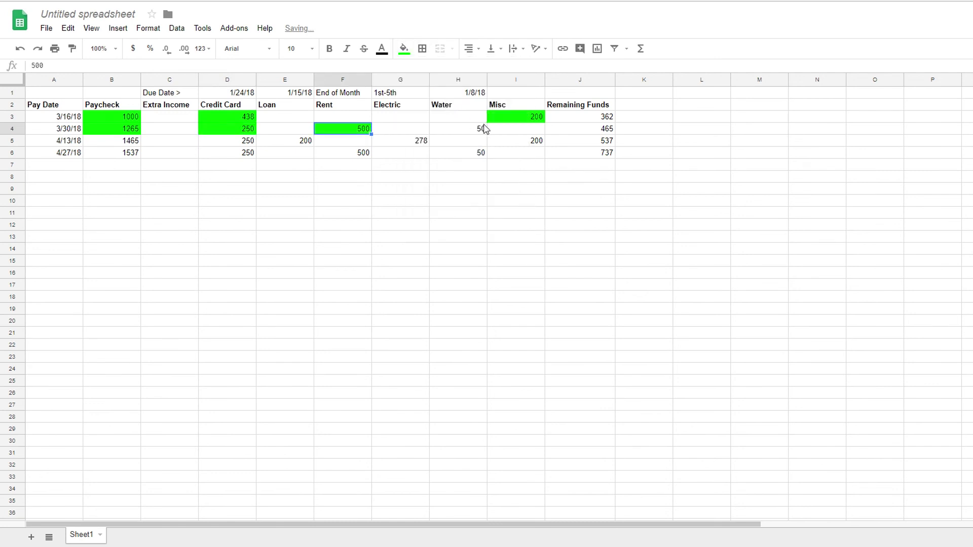
left_click(484, 128)
left_click(404, 49)
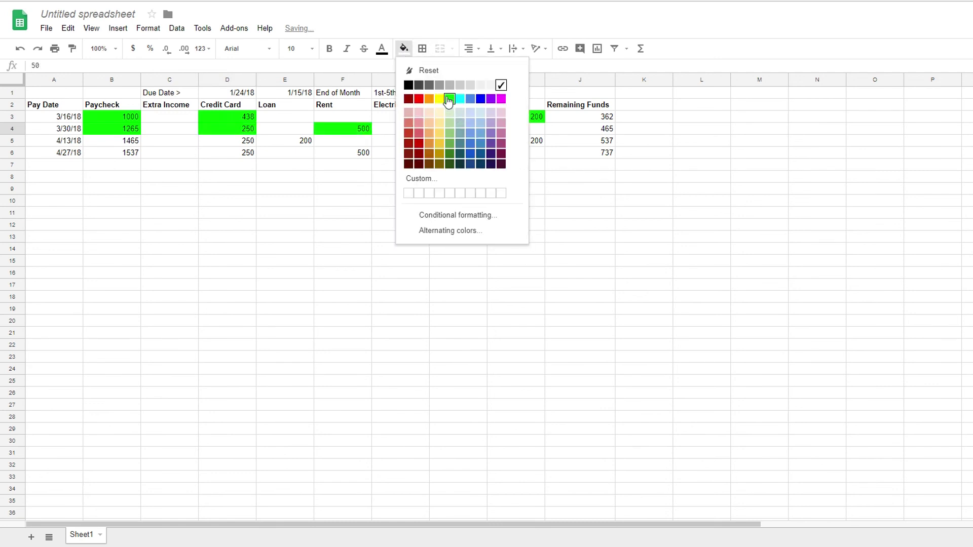
left_click(448, 99)
left_click(577, 130)
left_click(576, 120)
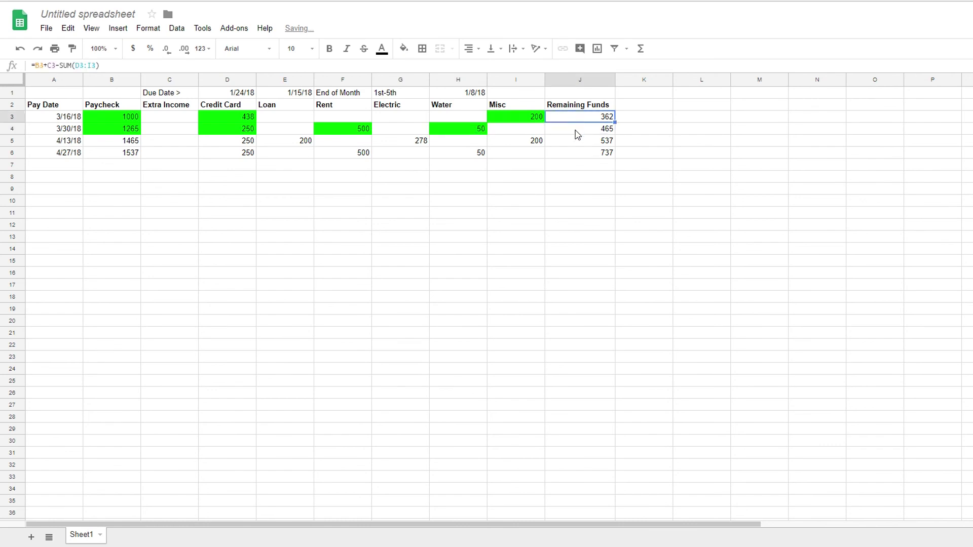
left_click(577, 133)
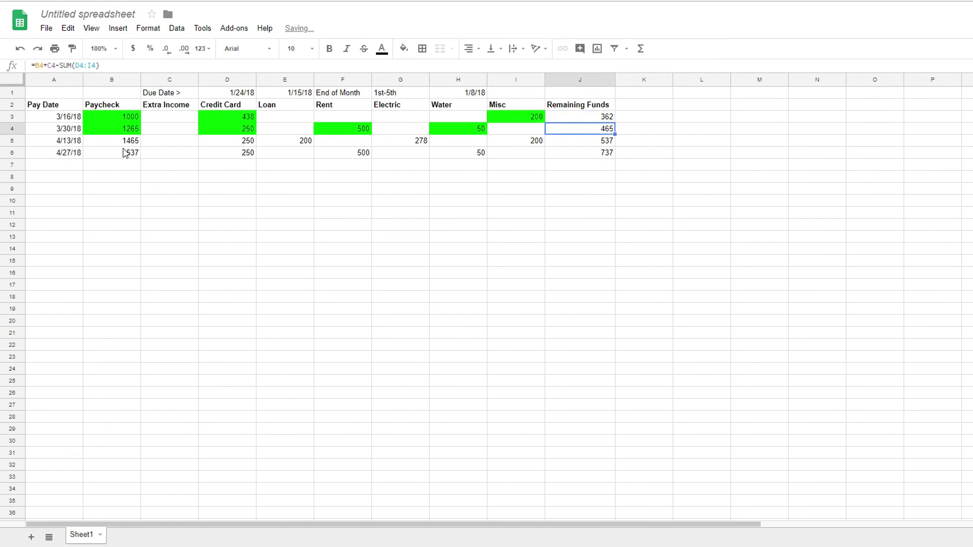